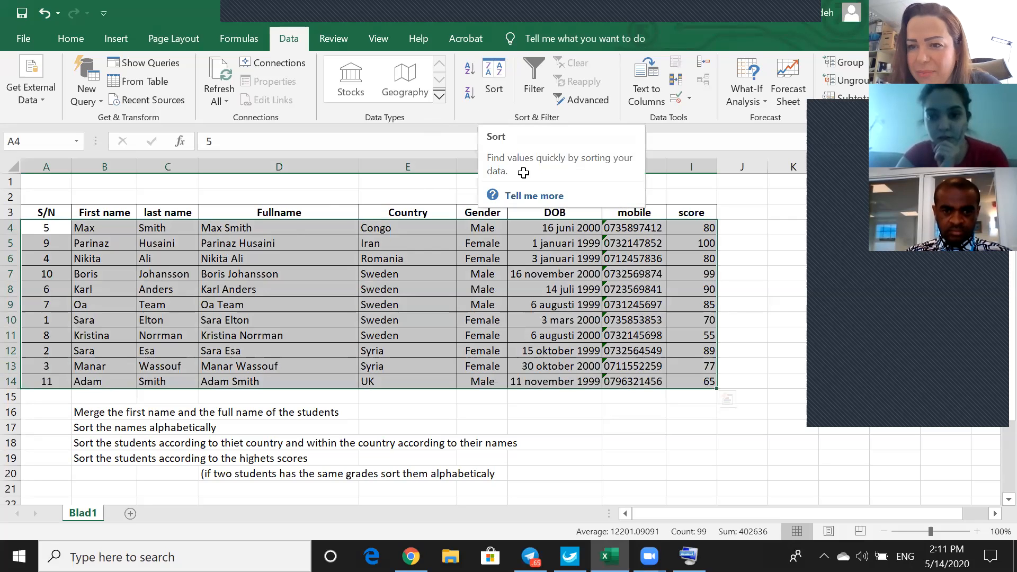
Remove the Country sort level and sort the student table by score from Largest to Smallest.
click(691, 256)
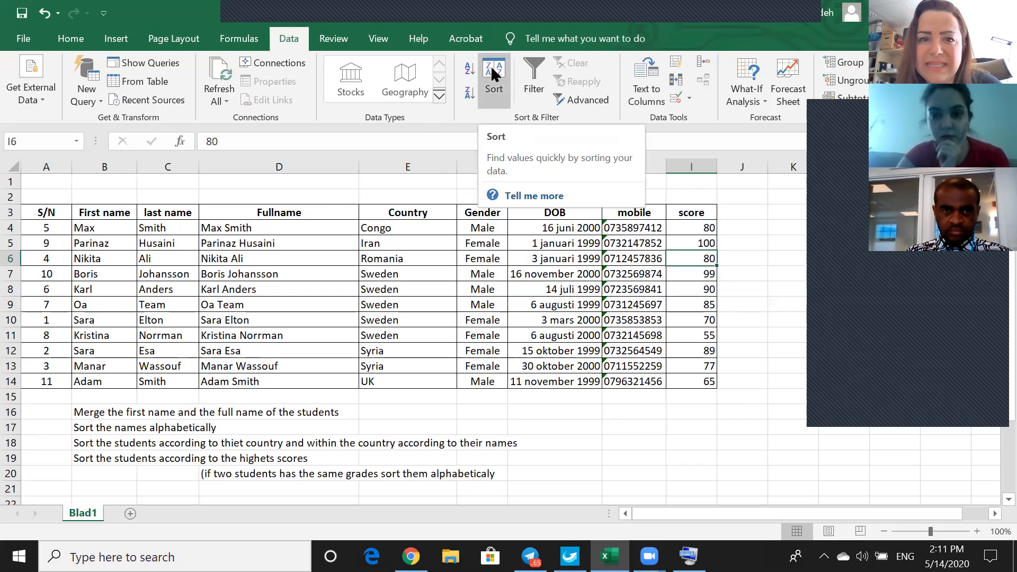
click(691, 238)
click(486, 79)
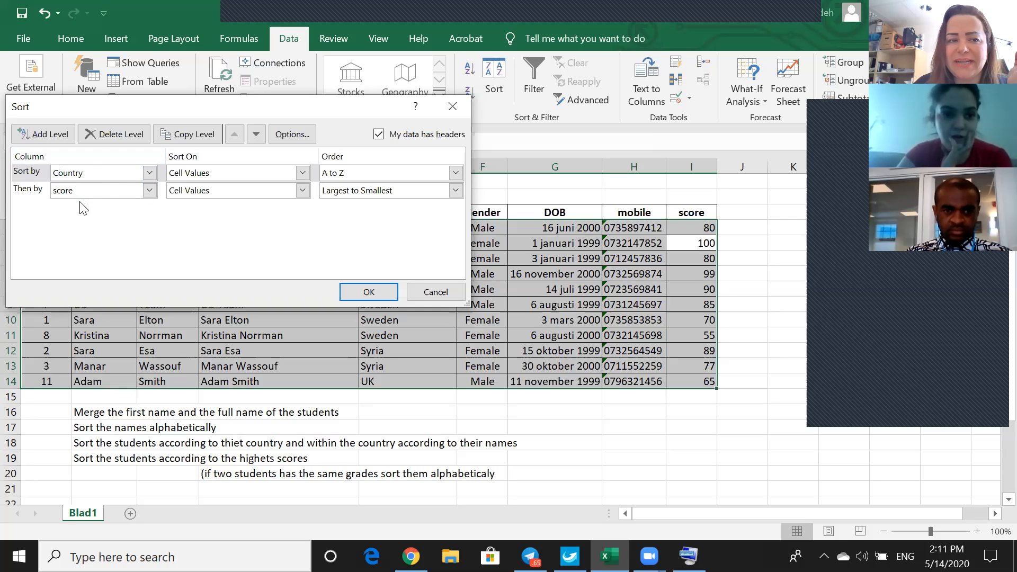
click(99, 137)
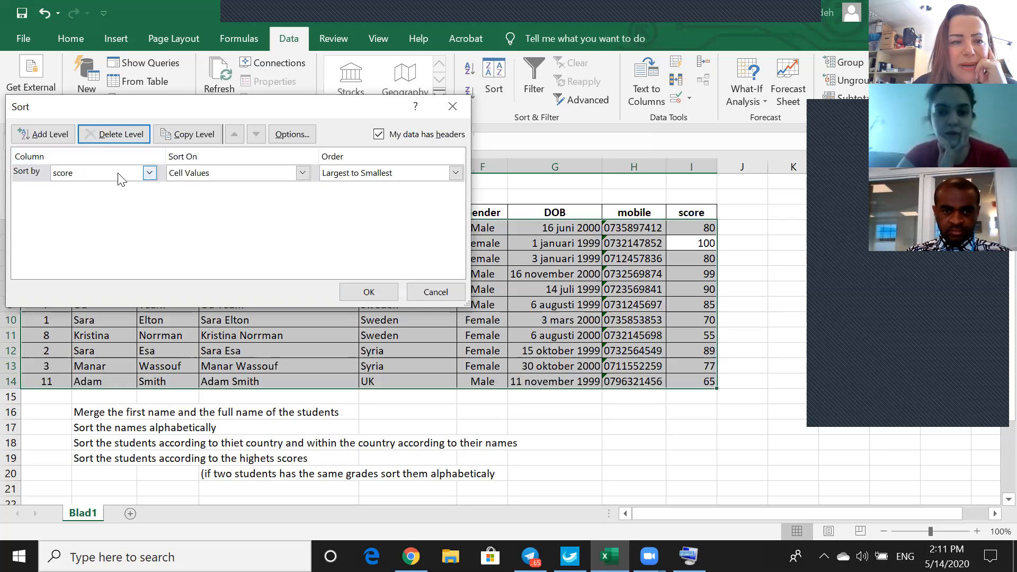
click(454, 173)
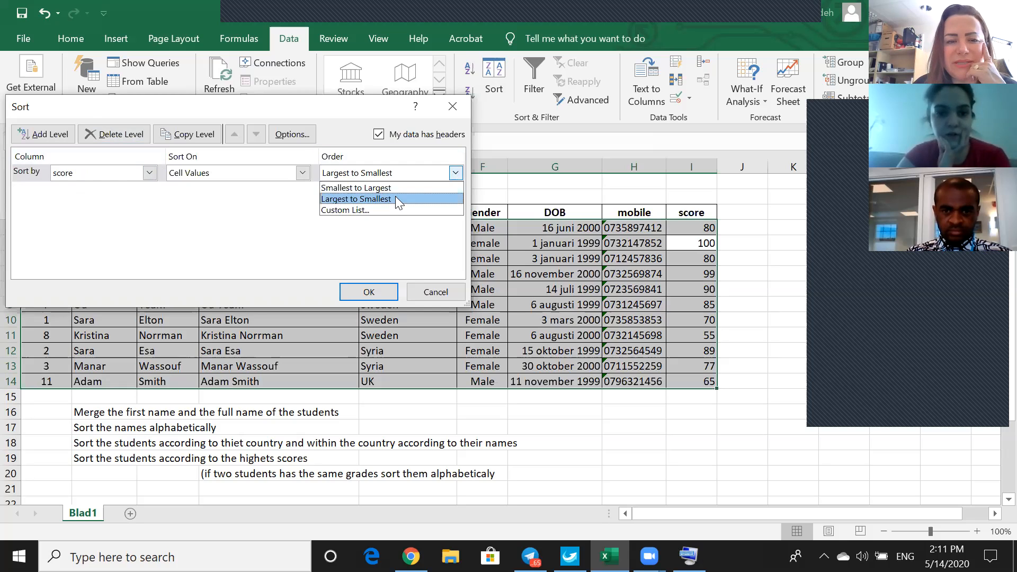
click(396, 196)
click(369, 291)
Add a second sort level by First name, A to Z, beneath the score level and apply the sort.
click(503, 65)
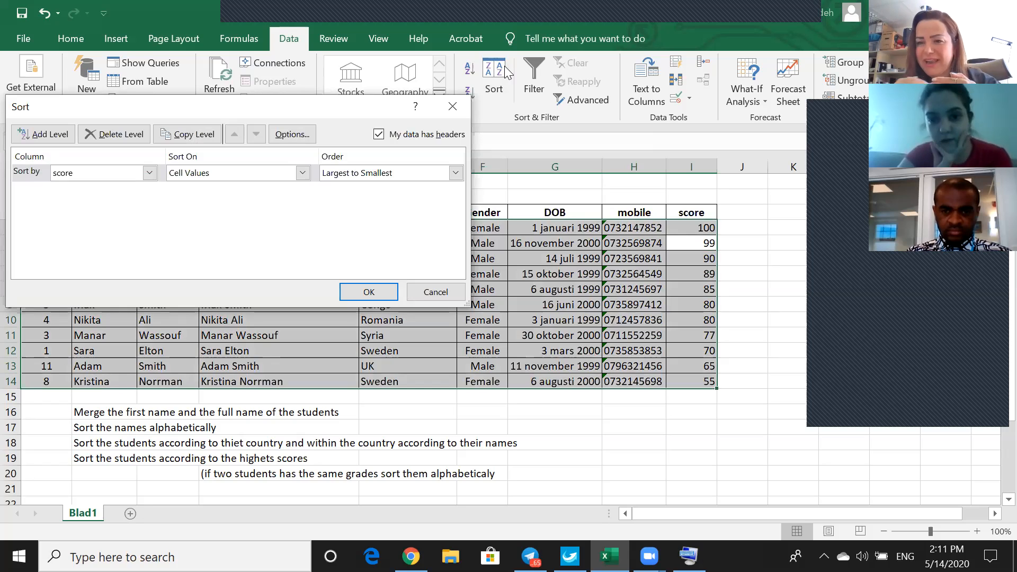
click(51, 136)
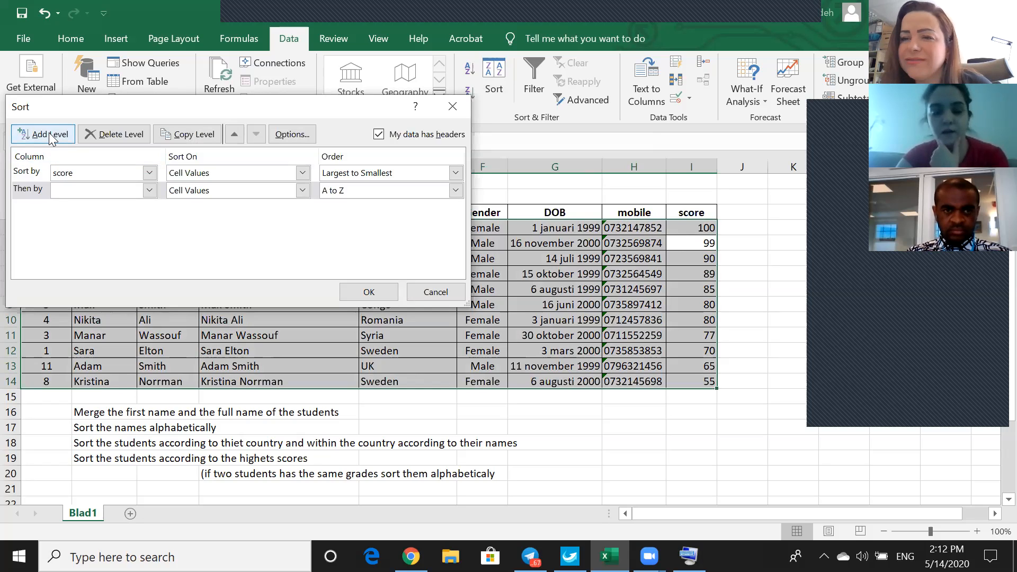
click(47, 136)
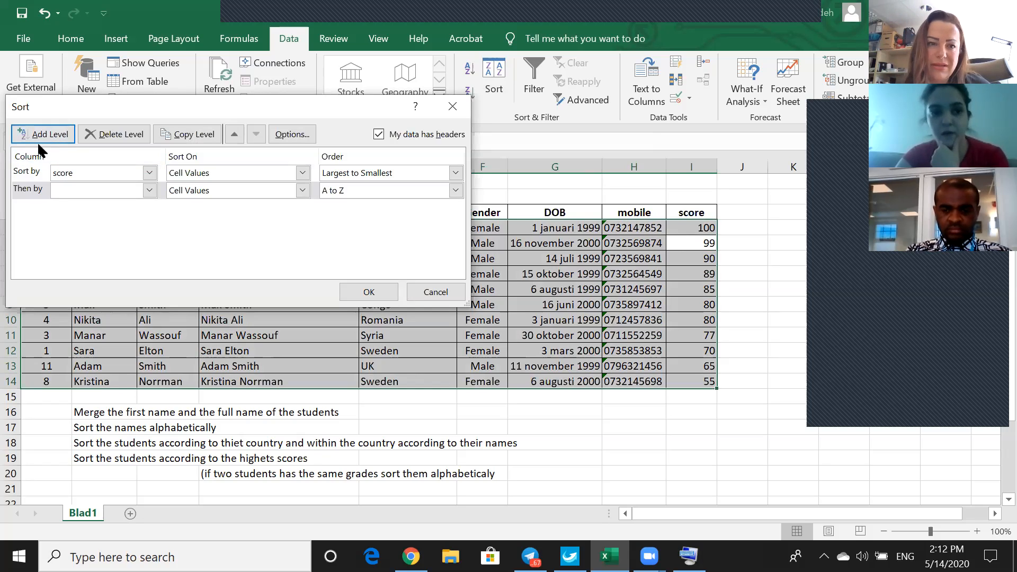
click(149, 191)
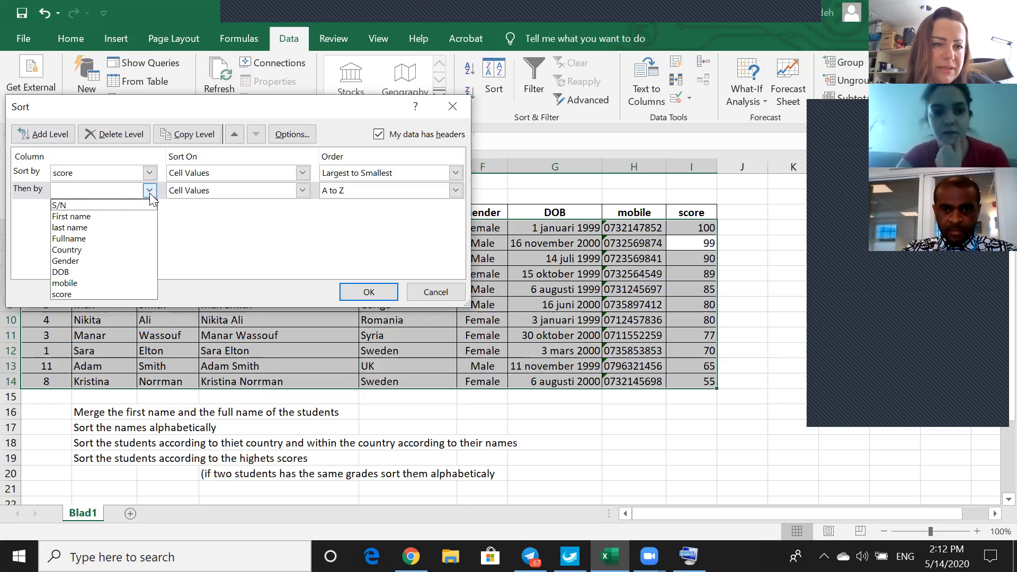
click(124, 215)
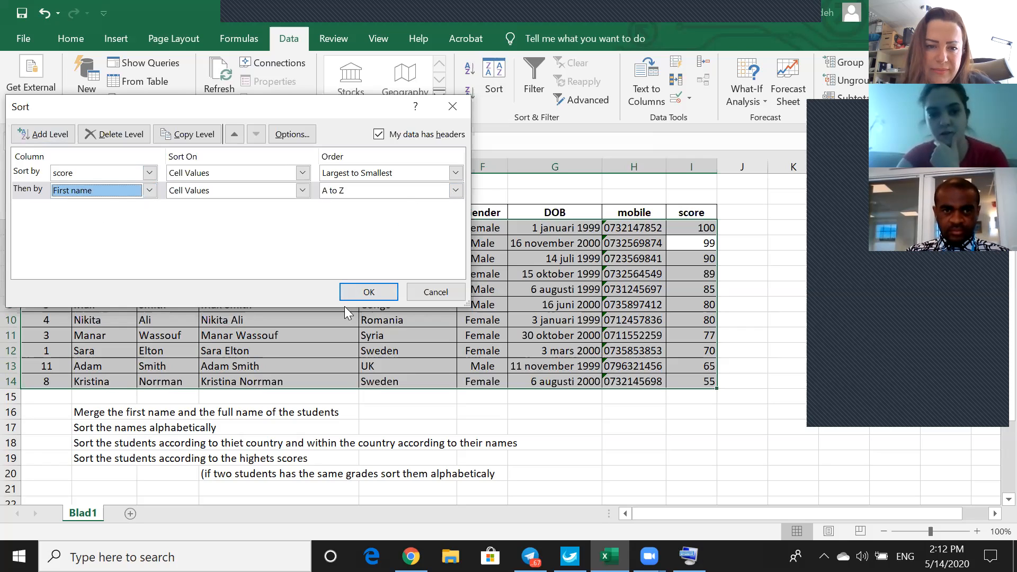
click(364, 292)
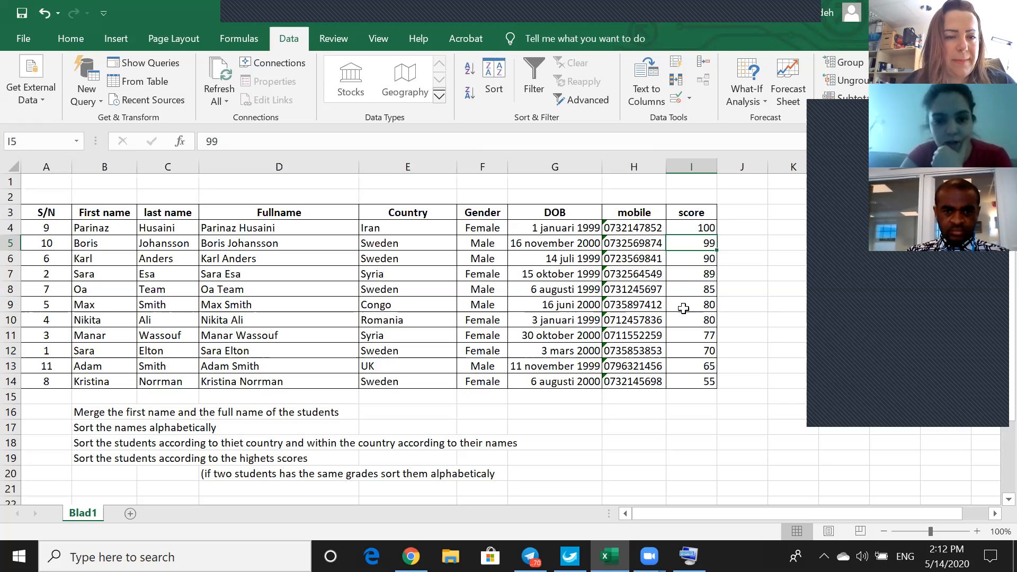
Examine the student rows with equal scores to check their alphabetical order by first name.
click(683, 320)
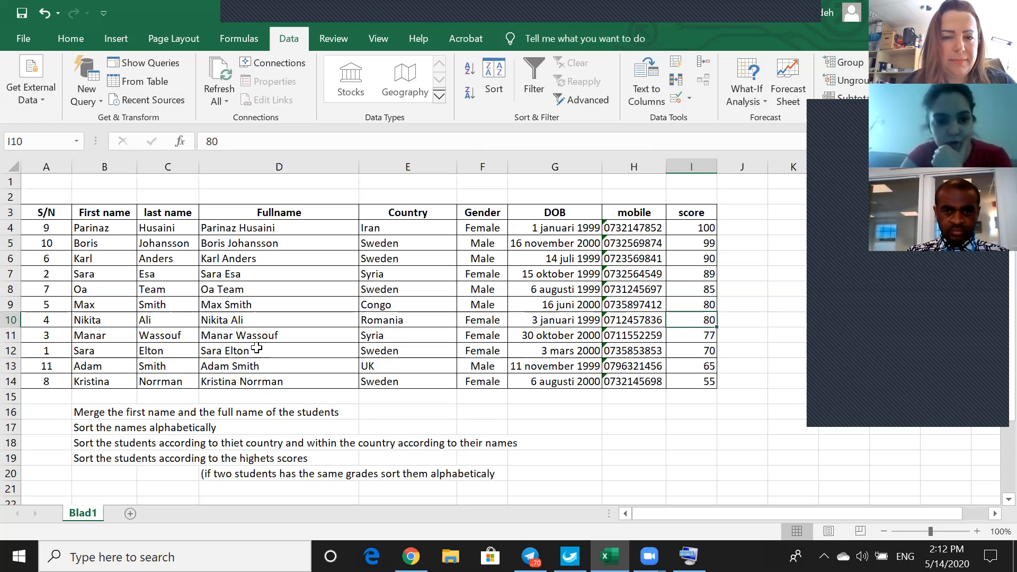
click(120, 339)
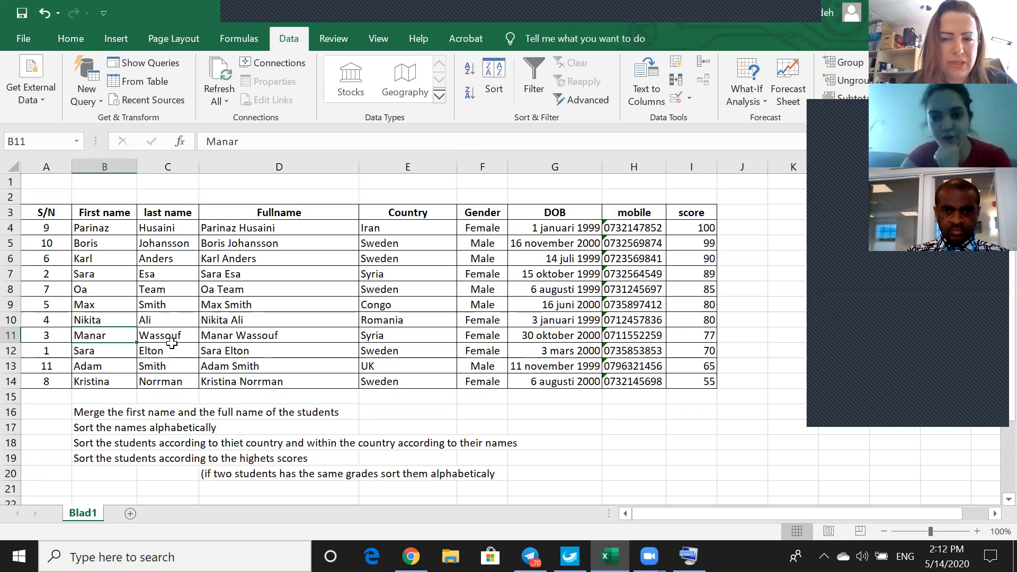
drag(10, 320, 11, 331)
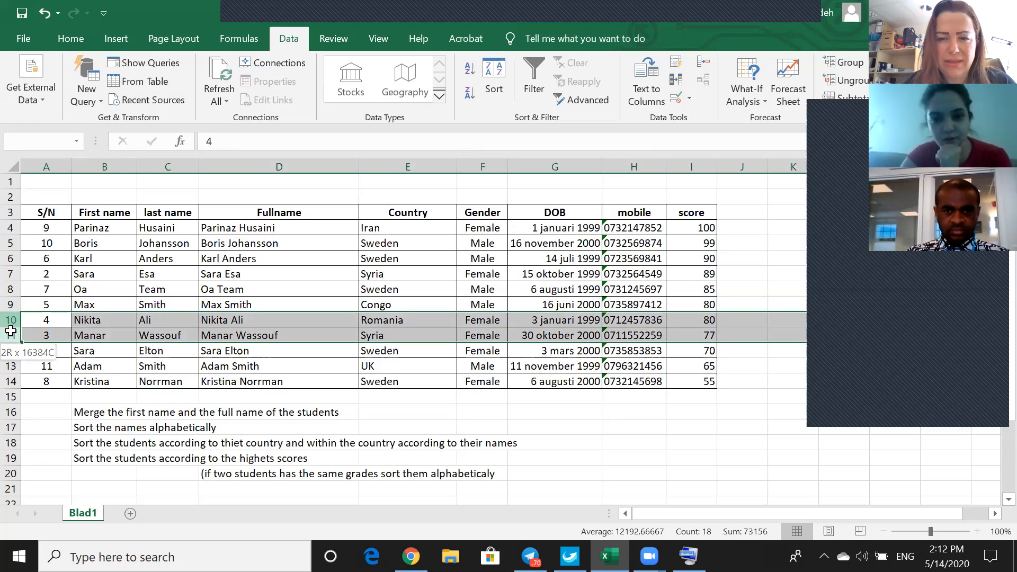
click(11, 305)
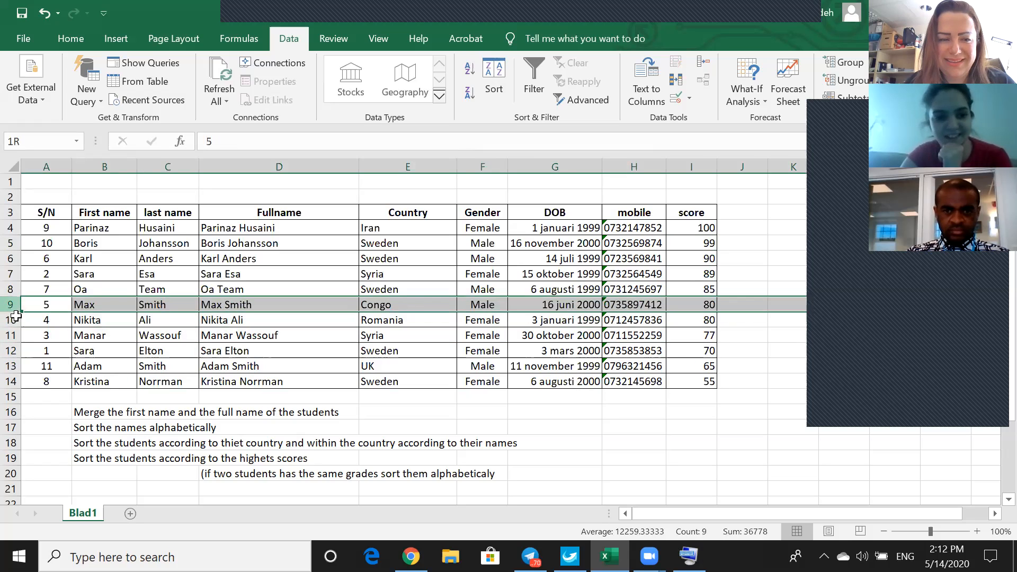
drag(16, 316, 16, 320)
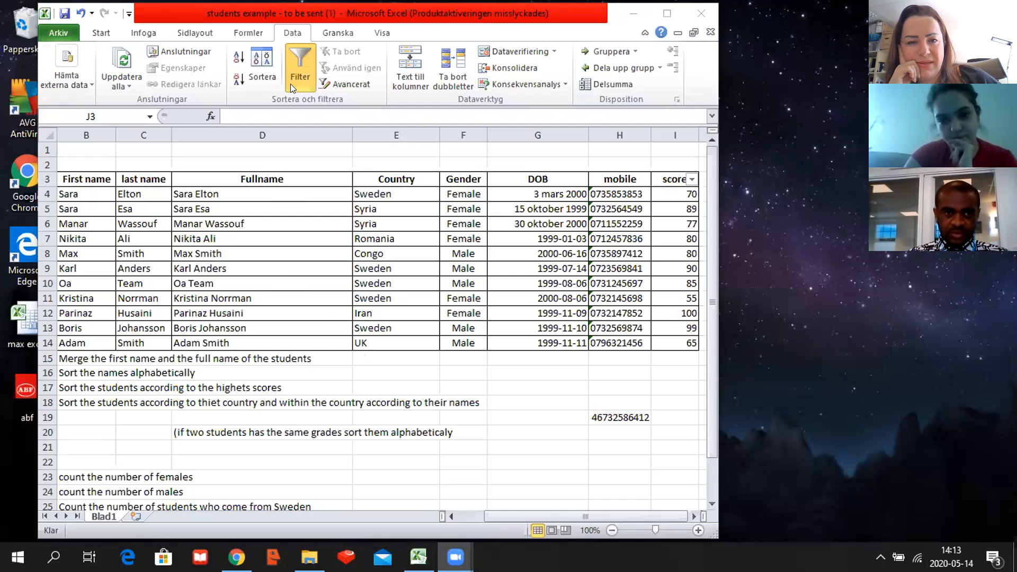
Open the custom sort settings for the student table in the "students example - to be sent (1)" workbook.
click(264, 59)
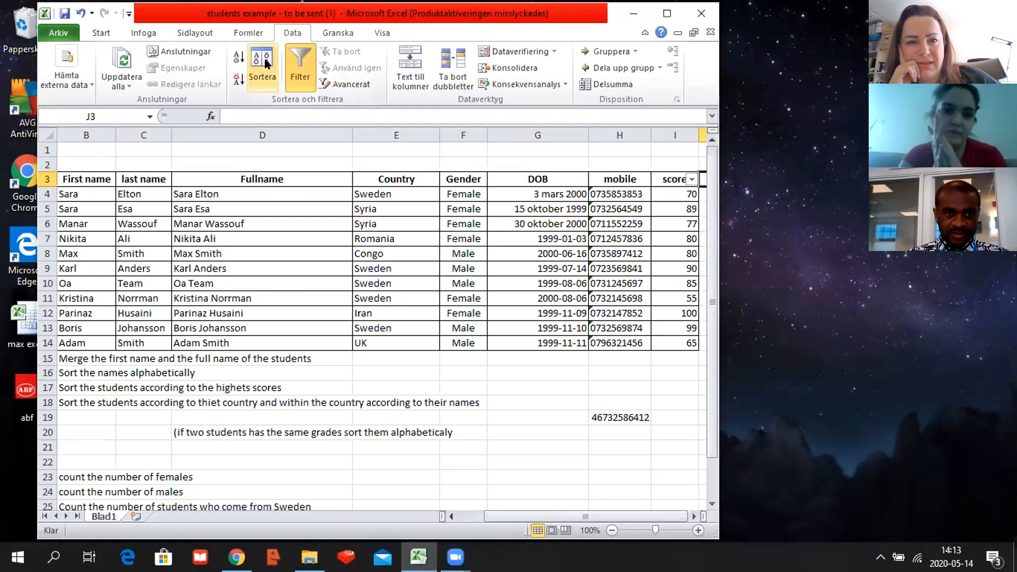
click(264, 74)
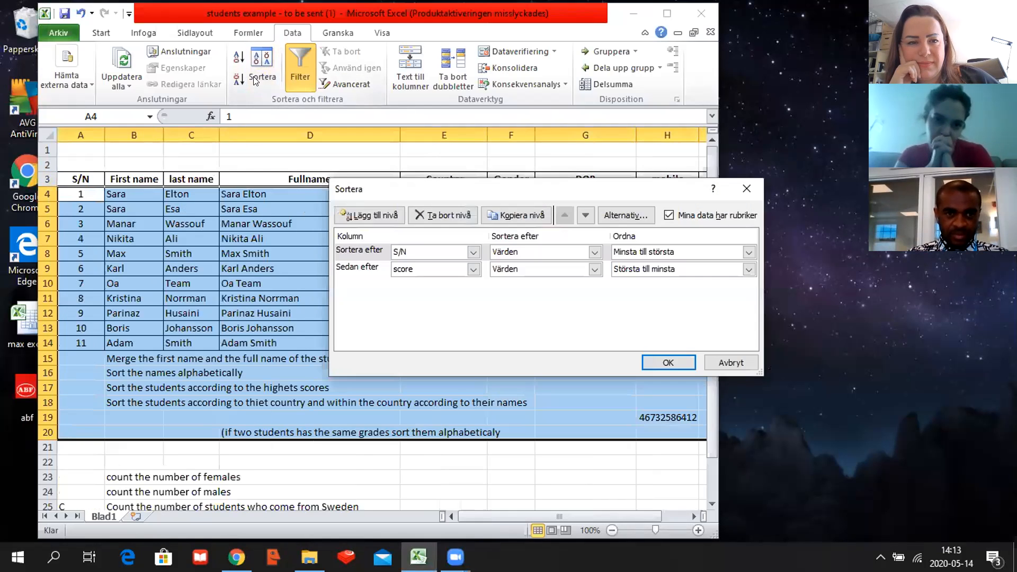
click(472, 254)
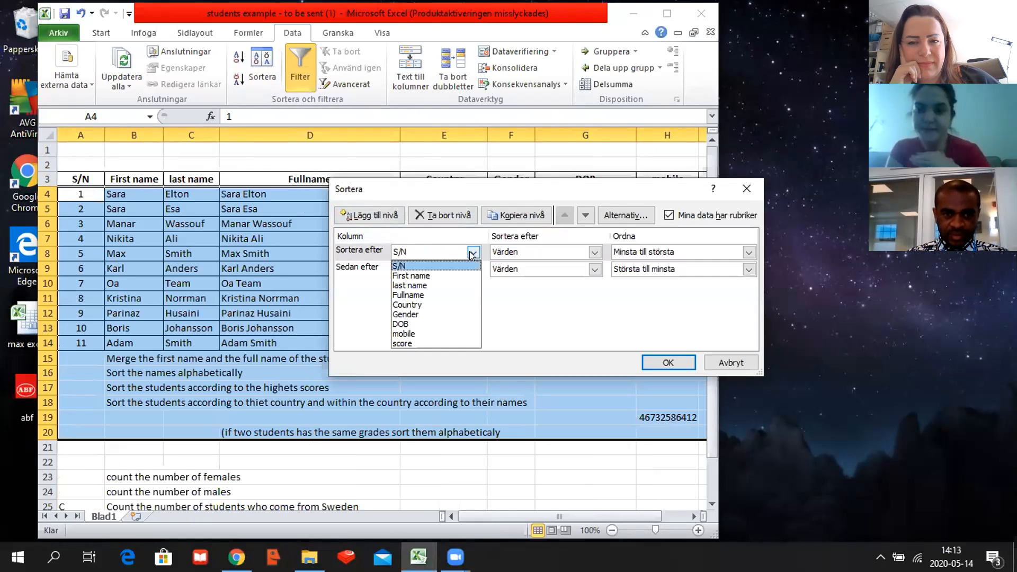
click(406, 276)
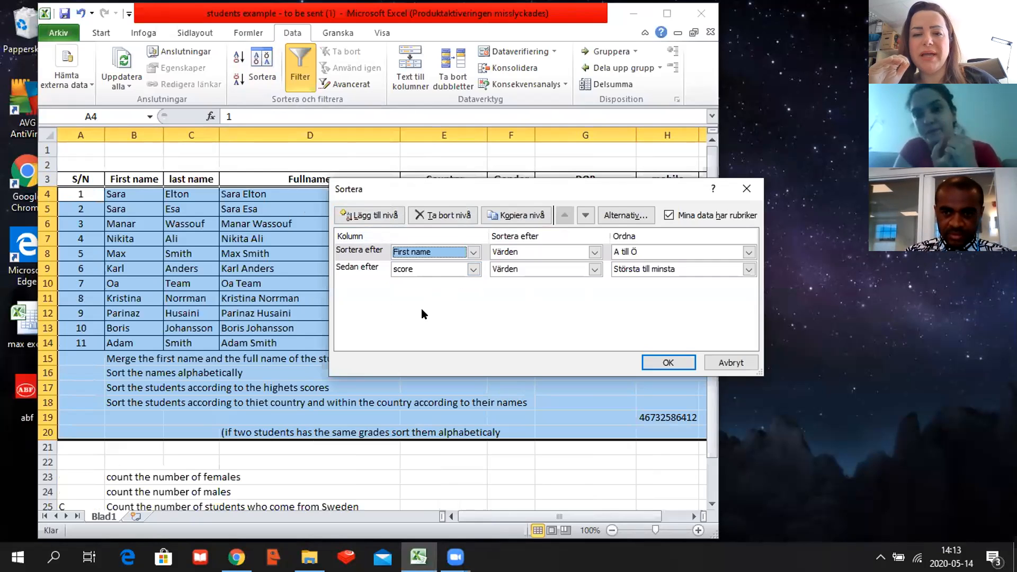
click(472, 270)
click(406, 362)
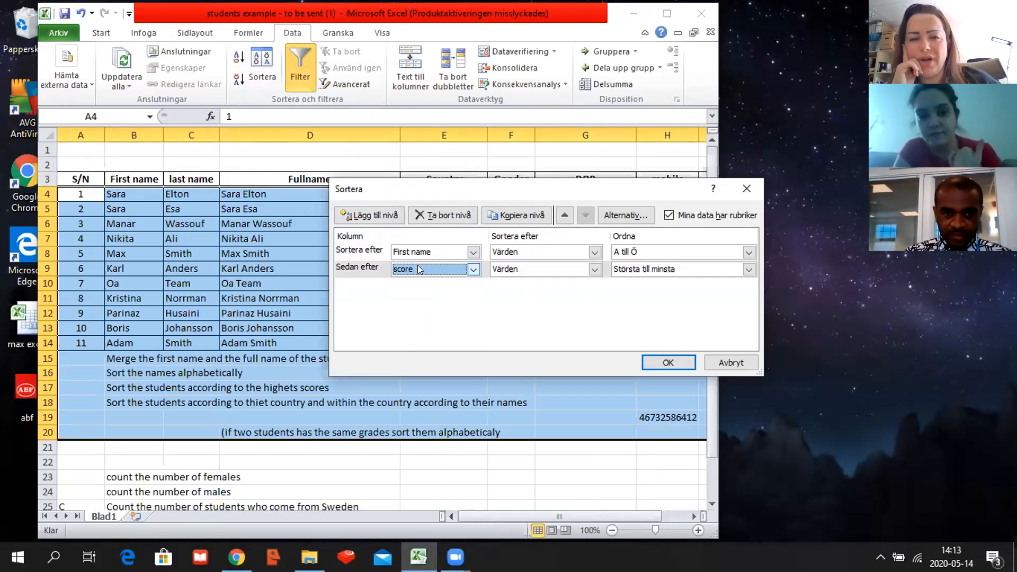
Set the primary sort level to score, ordered Största till minsta.
click(471, 252)
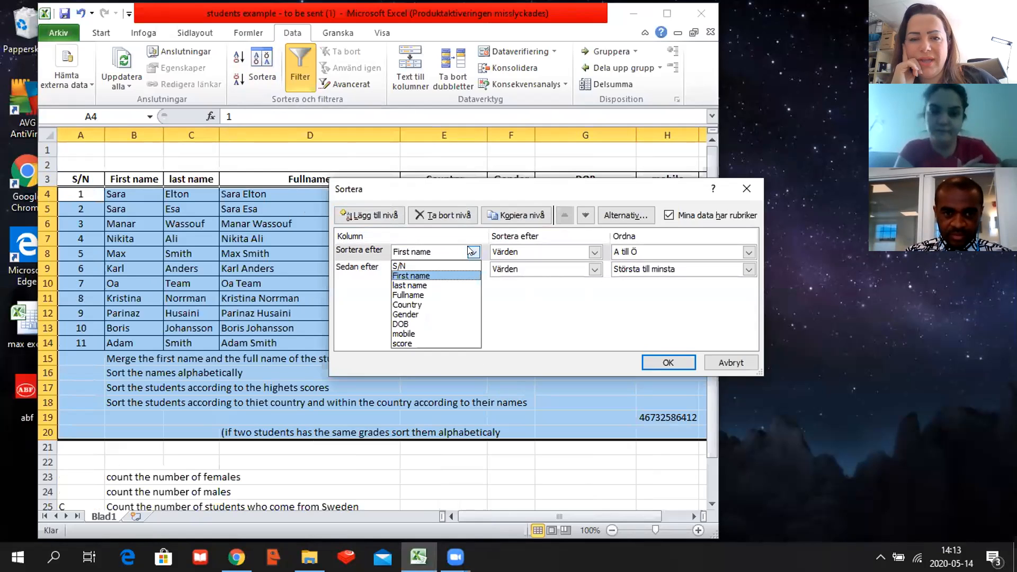
click(414, 344)
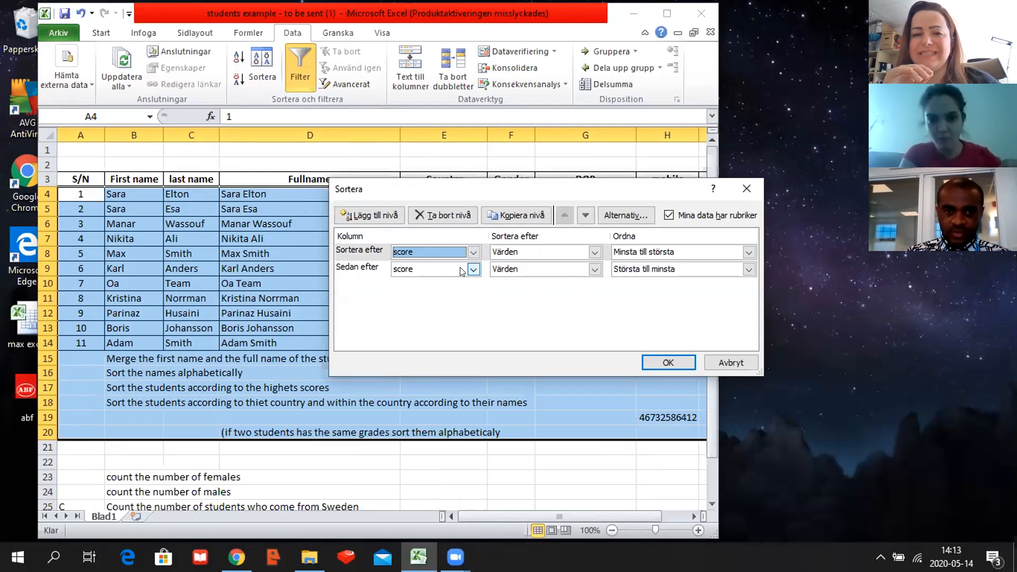
click(473, 270)
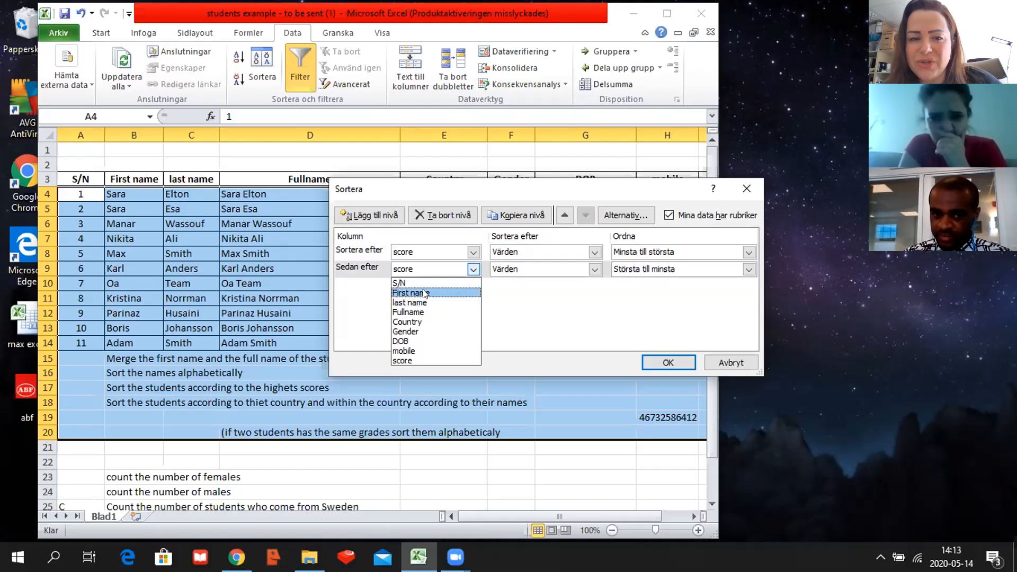
click(507, 315)
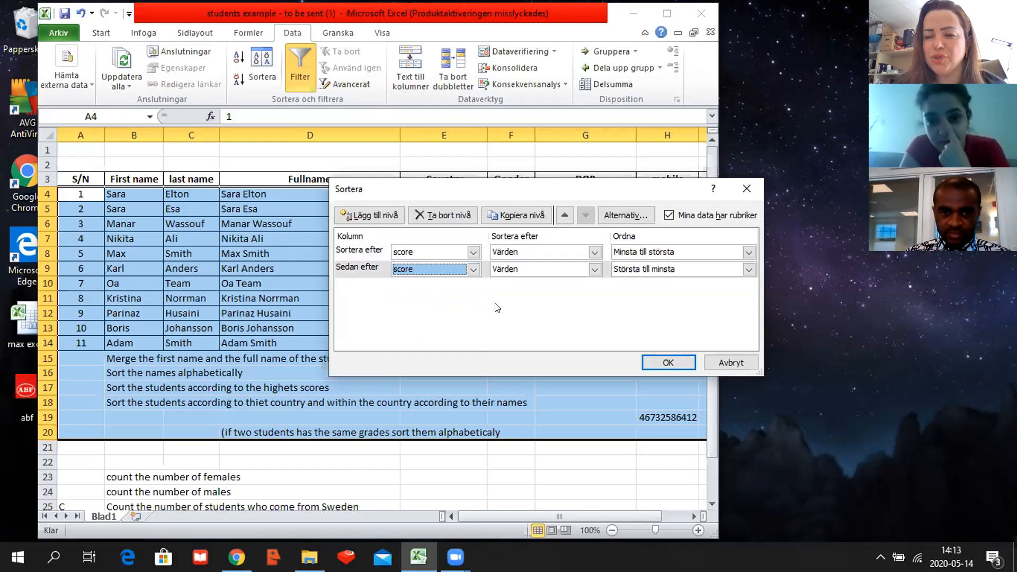
click(748, 251)
click(658, 275)
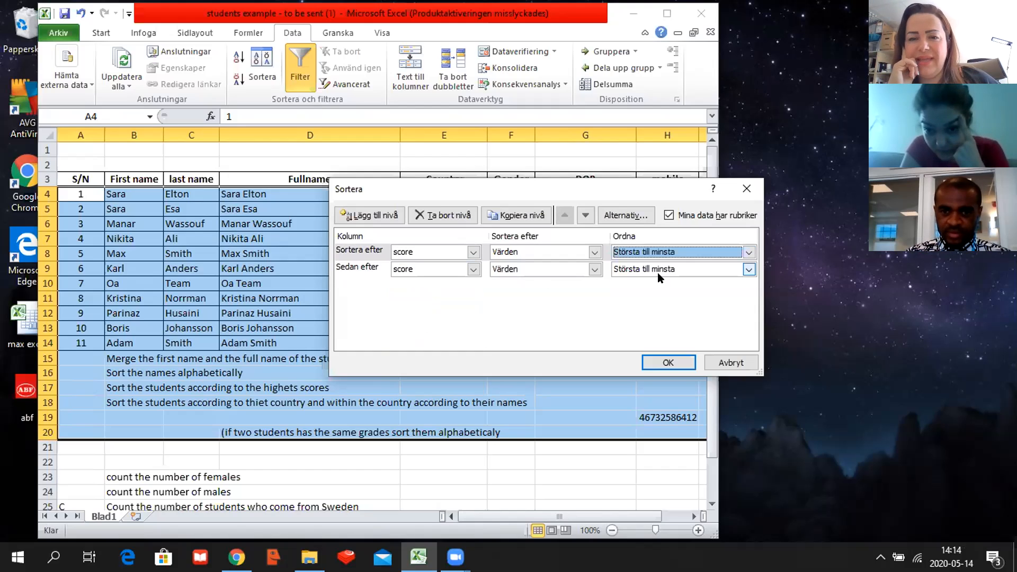
Set the second sort level to First name, ordered A till Ö, and apply the sort to the student table.
click(473, 269)
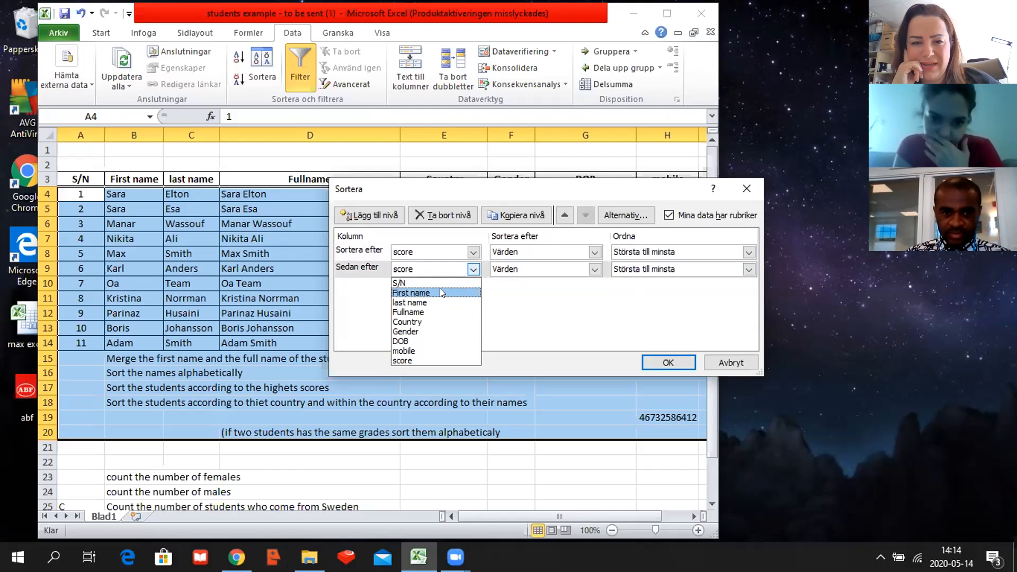
click(441, 292)
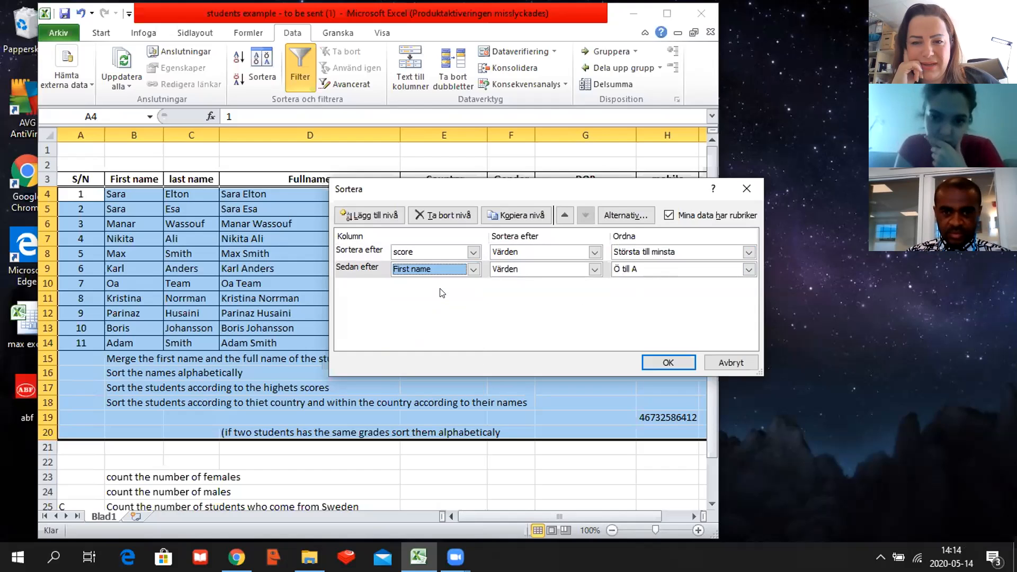
click(748, 269)
click(645, 283)
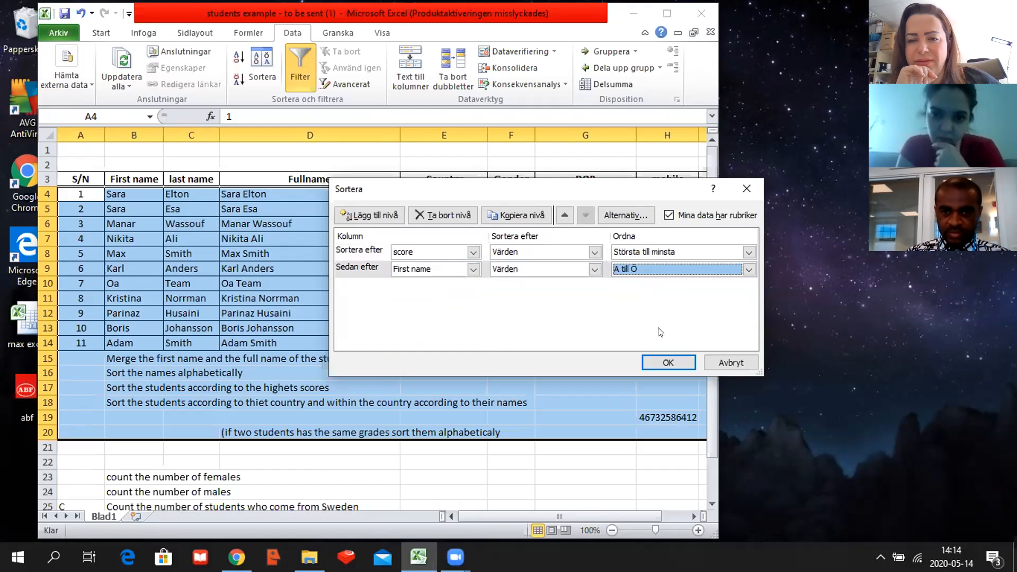
click(666, 362)
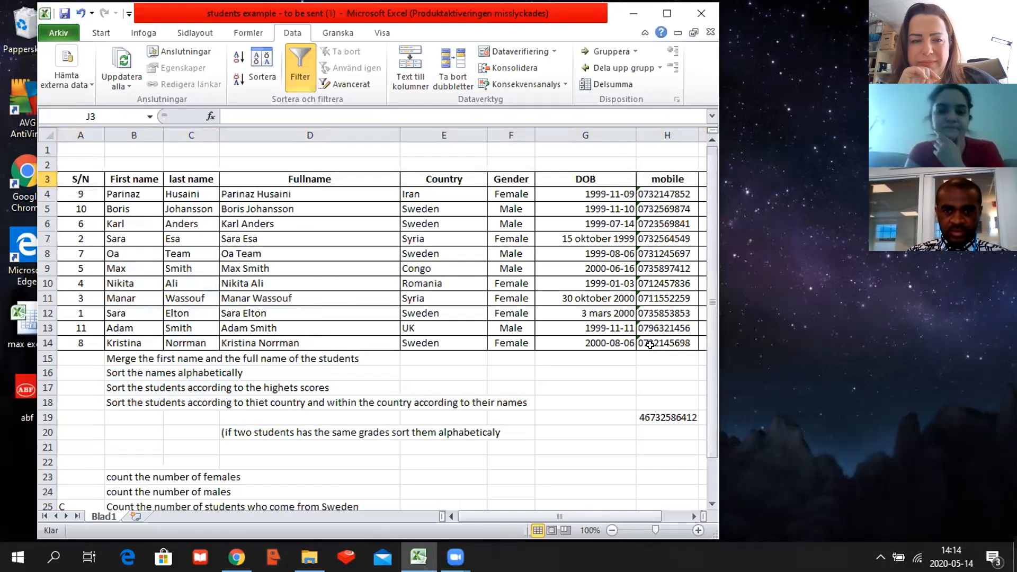
click(694, 516)
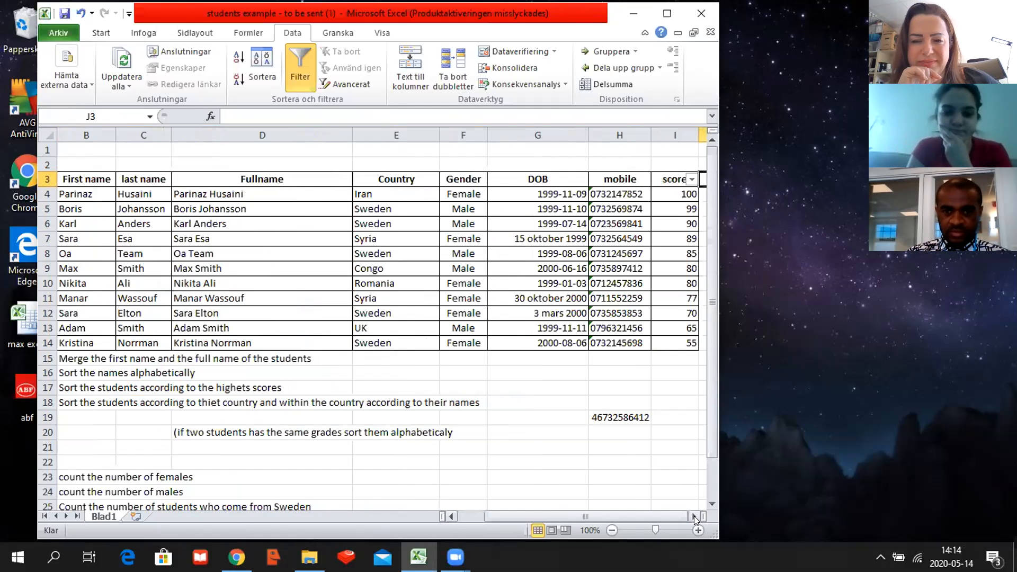
click(694, 516)
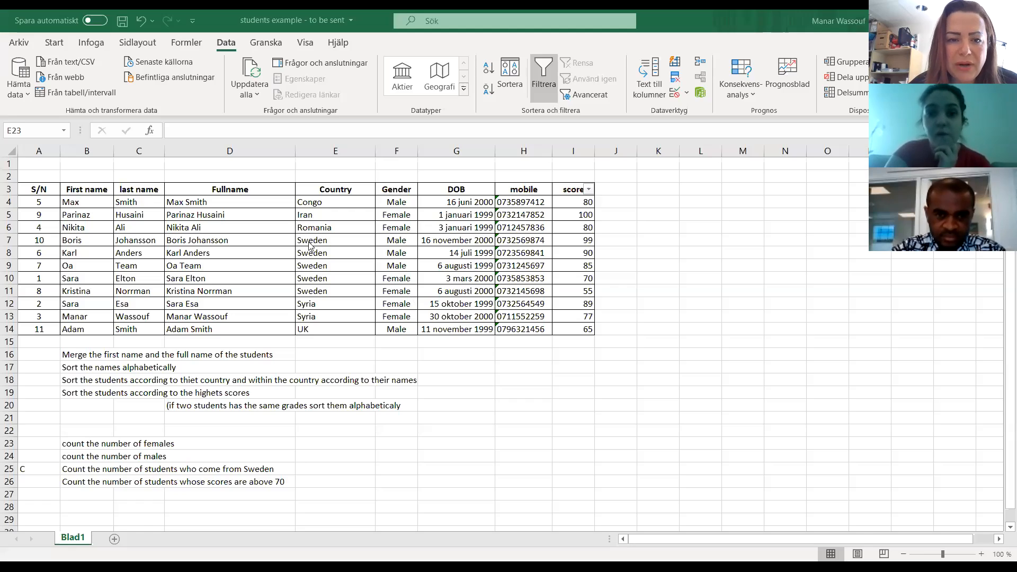
drag(402, 203, 402, 330)
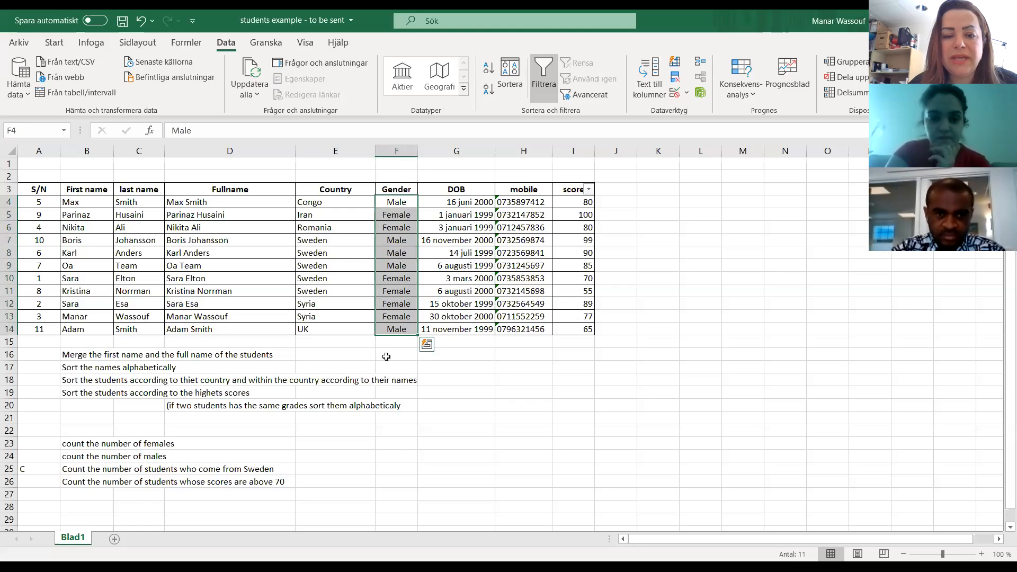
click(344, 446)
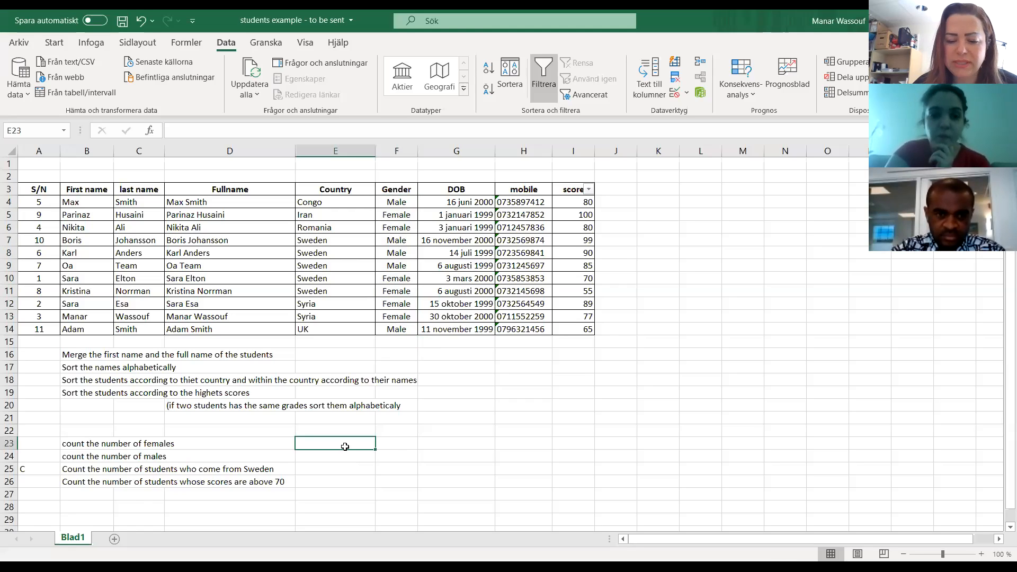
text(=)
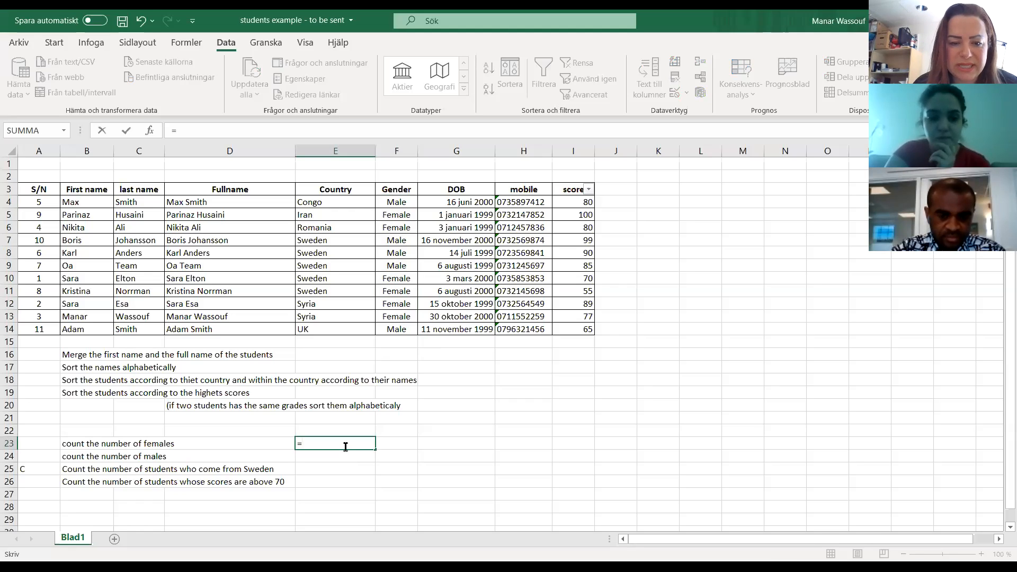
text(count)
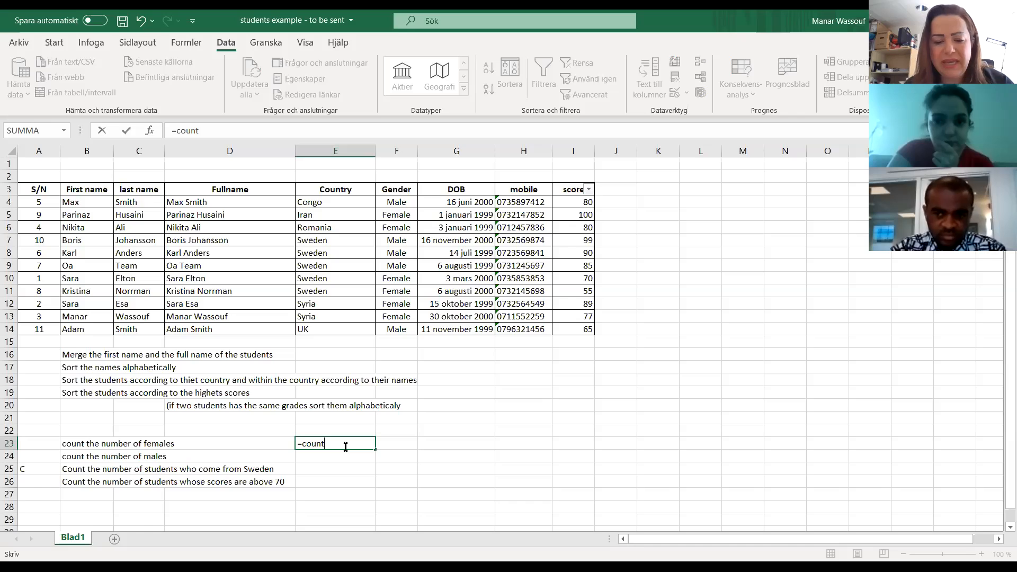
text(if)
key(BackSpace)
key(BackSpace)
key(BackSpace)
key(BackSpace)
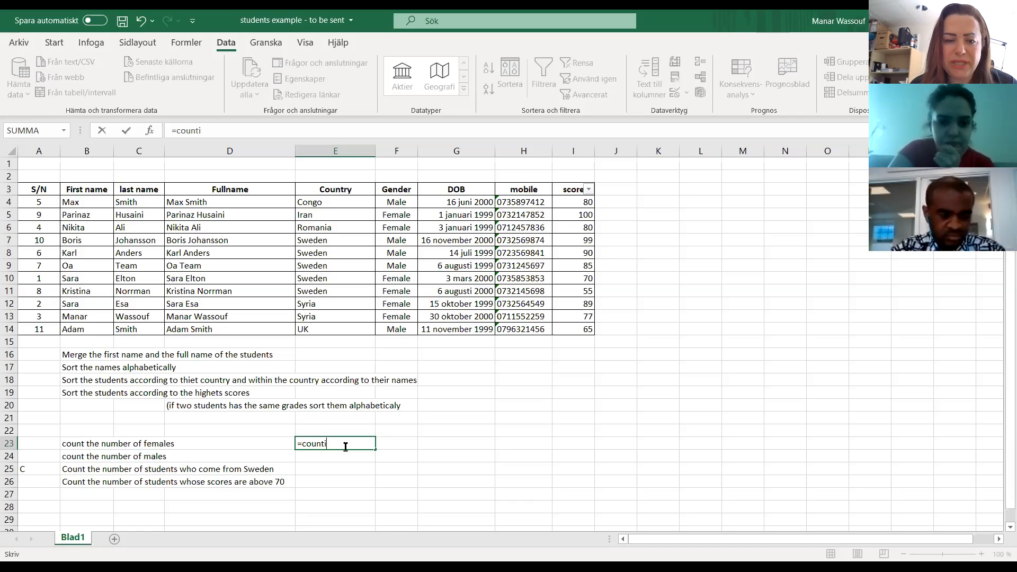
key(BackSpace)
key(BackSpace)
key(BackSpace)
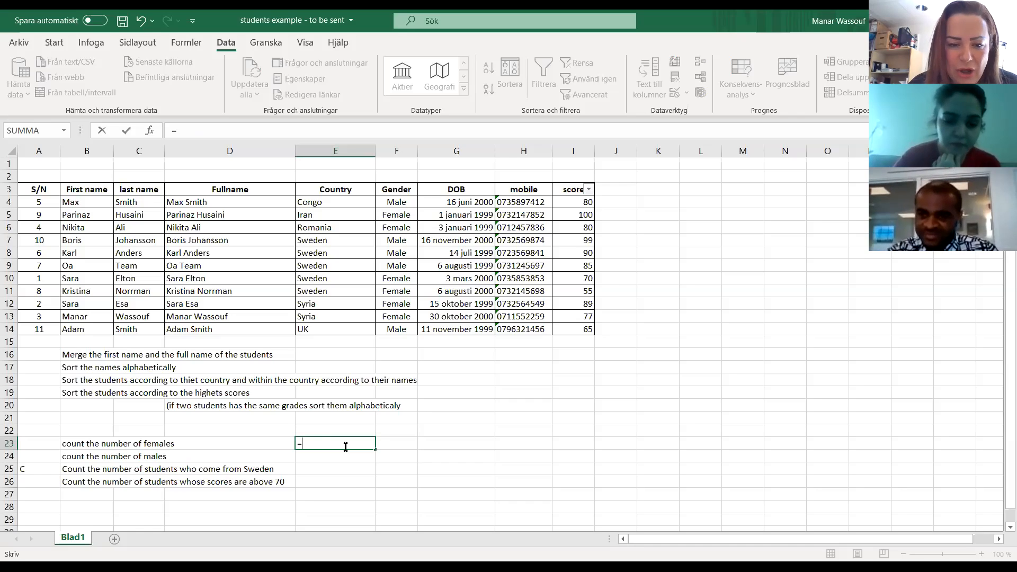
Enter =ANTAL.OM(F4:F14;"Female") in cell E23 to count the female students.
text(tal)
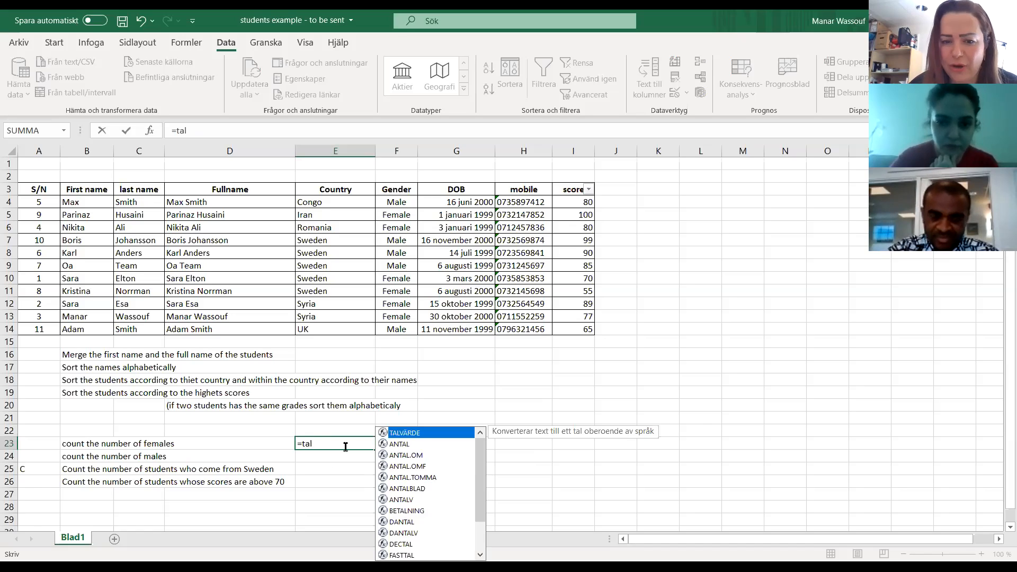
click(418, 459)
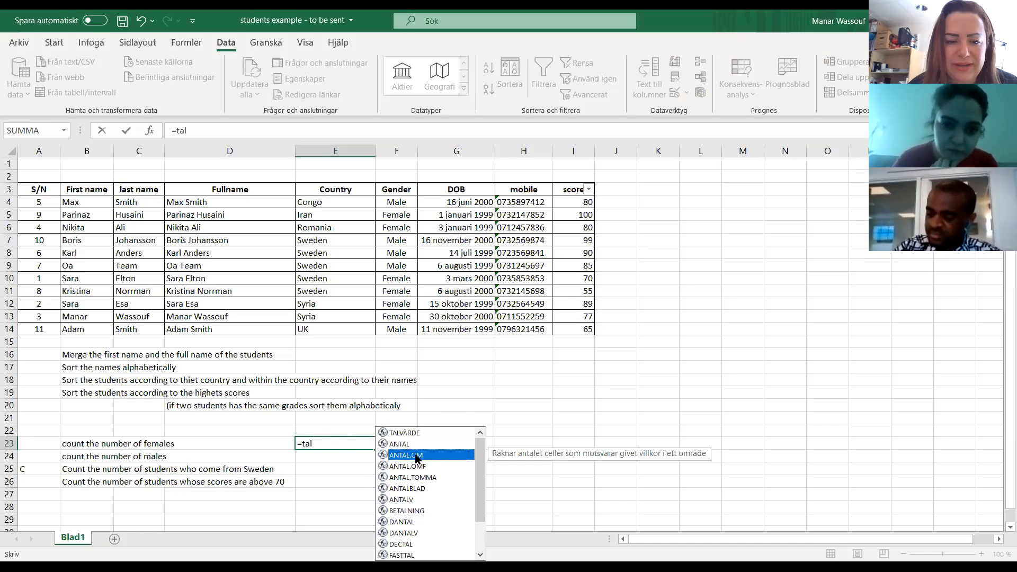
double_click(417, 456)
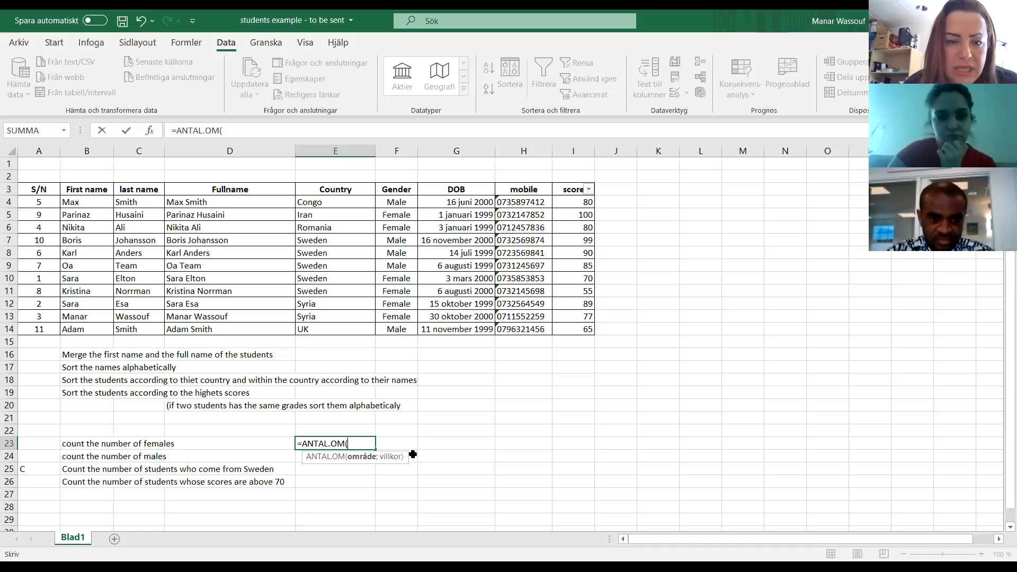
click(393, 203)
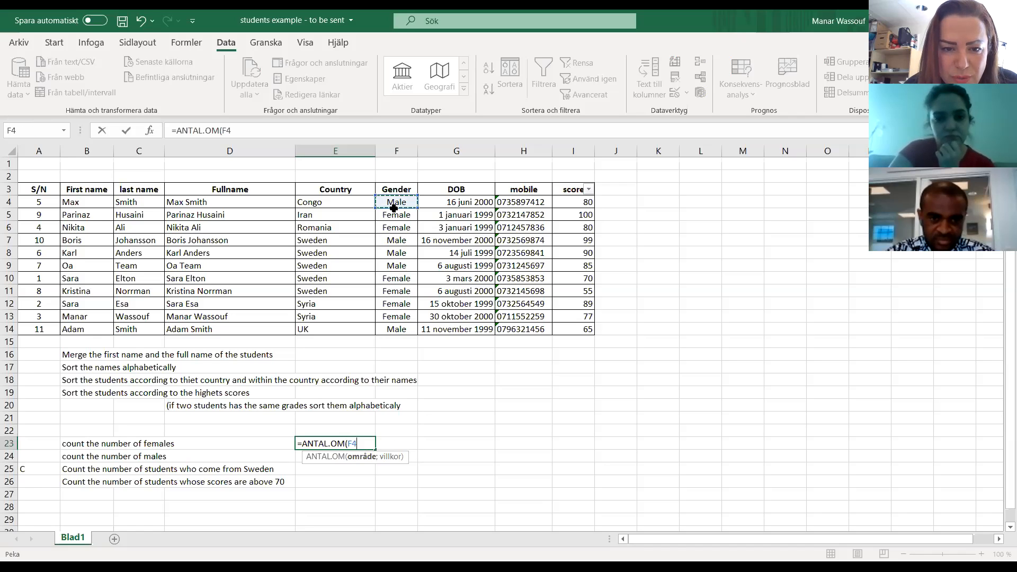
drag(394, 207, 399, 331)
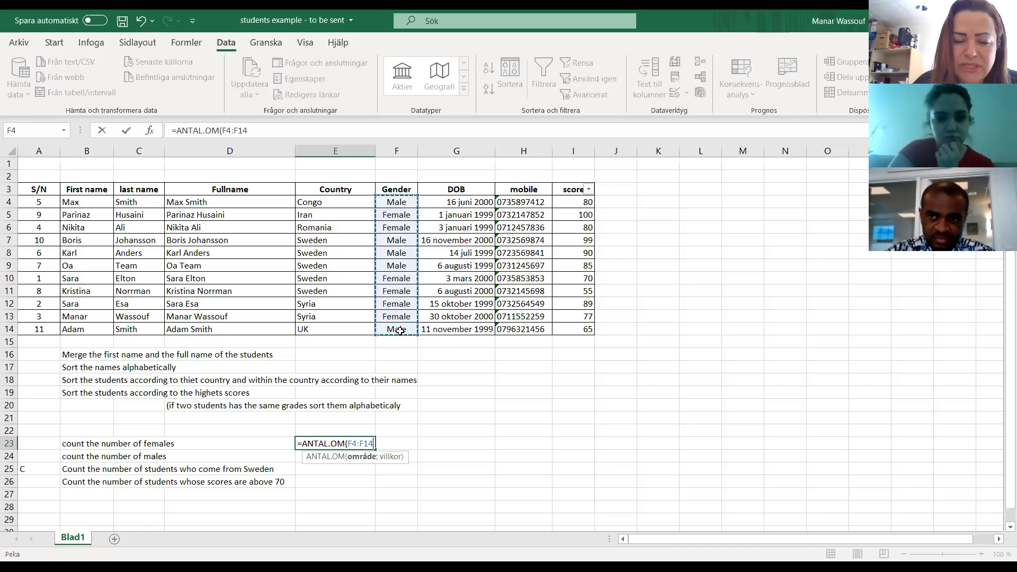
text(;)
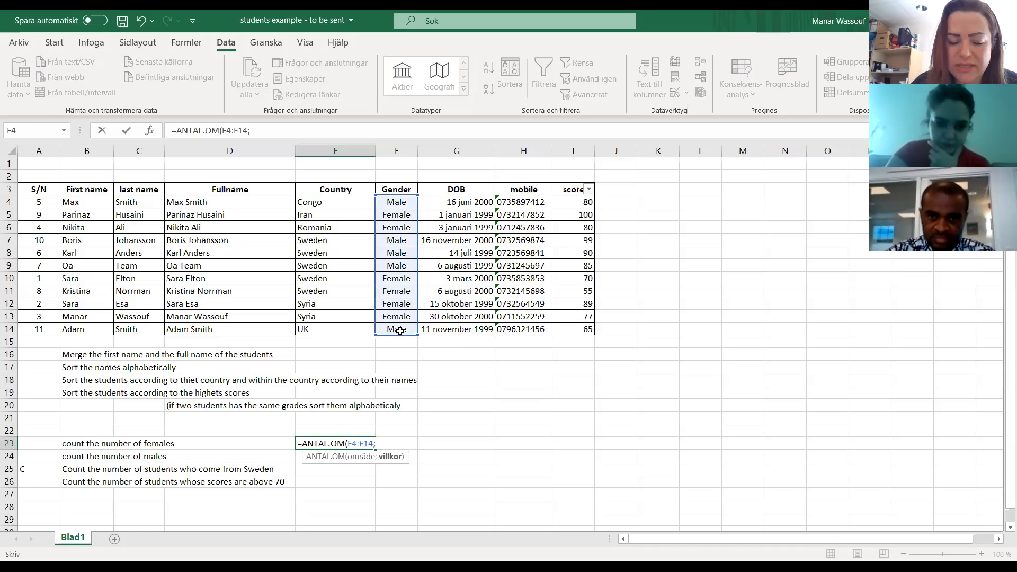
text("Female)
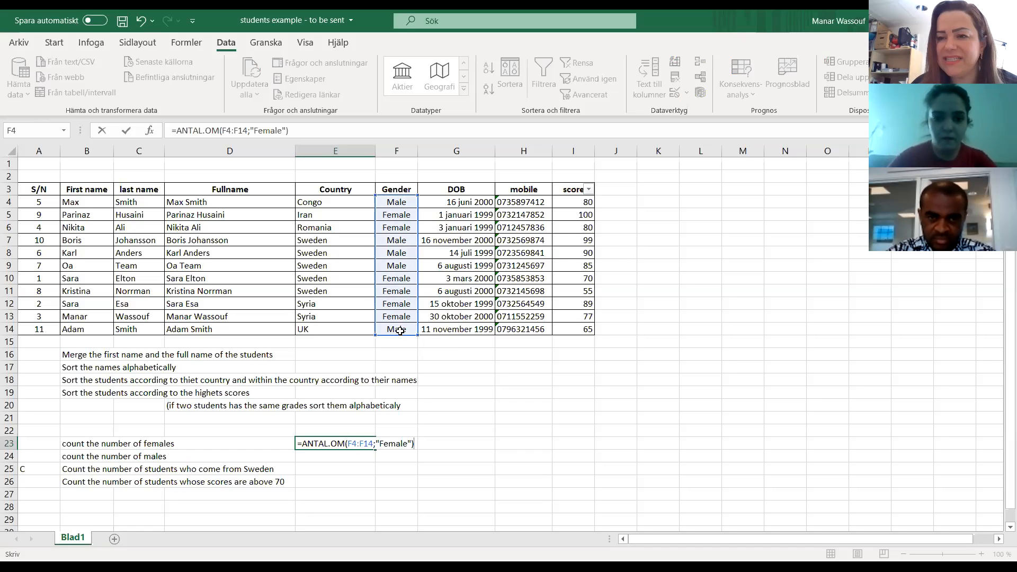
key(Return)
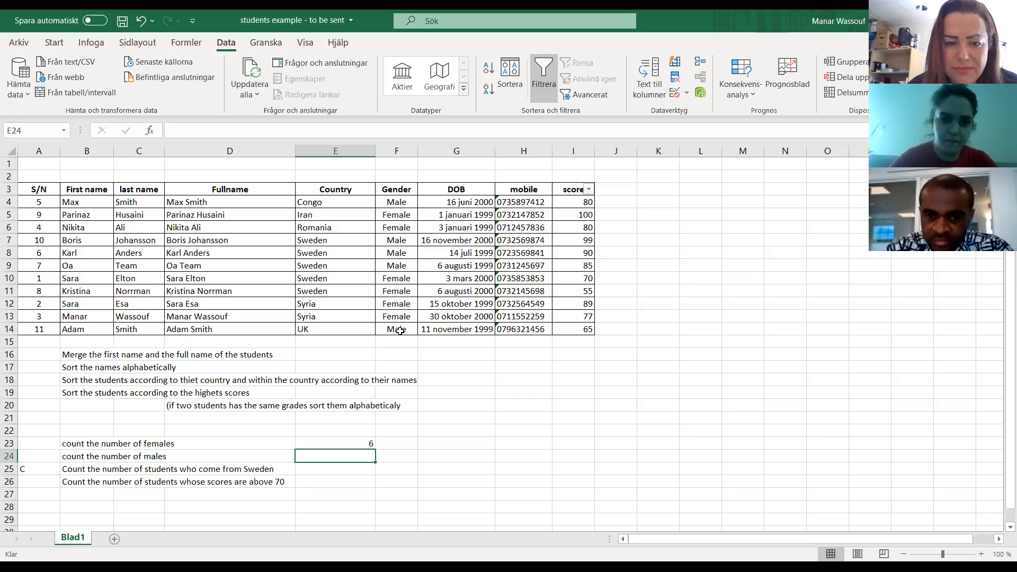
Check the Female entries in the Gender column one by one against the count in E23.
click(403, 227)
click(394, 278)
click(395, 290)
click(396, 304)
click(396, 316)
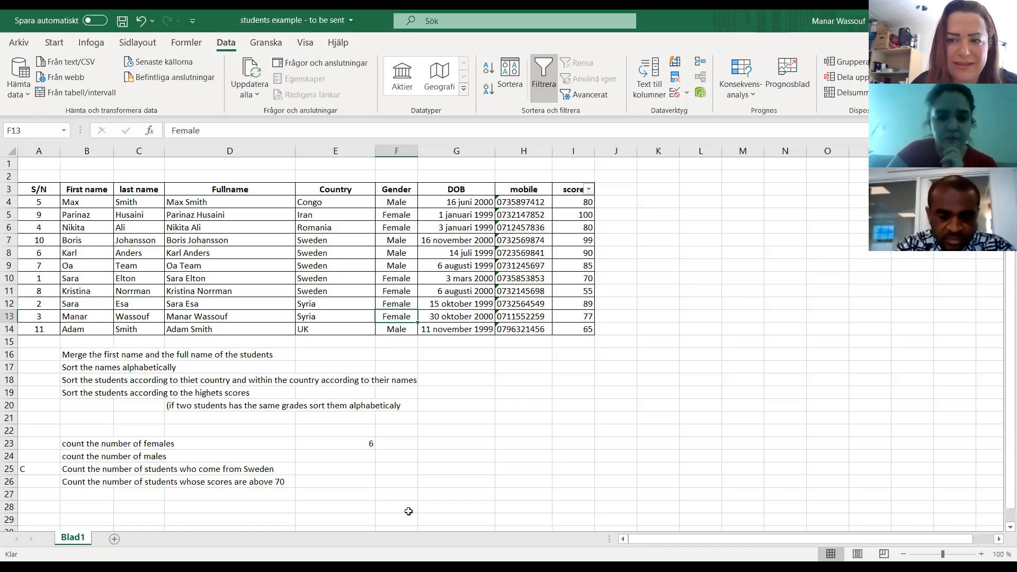
Clear cell E23 and start a new ANTAL.OM formula there with the gender cells F4:F14 as its range.
click(352, 445)
key(Delete)
text(=)
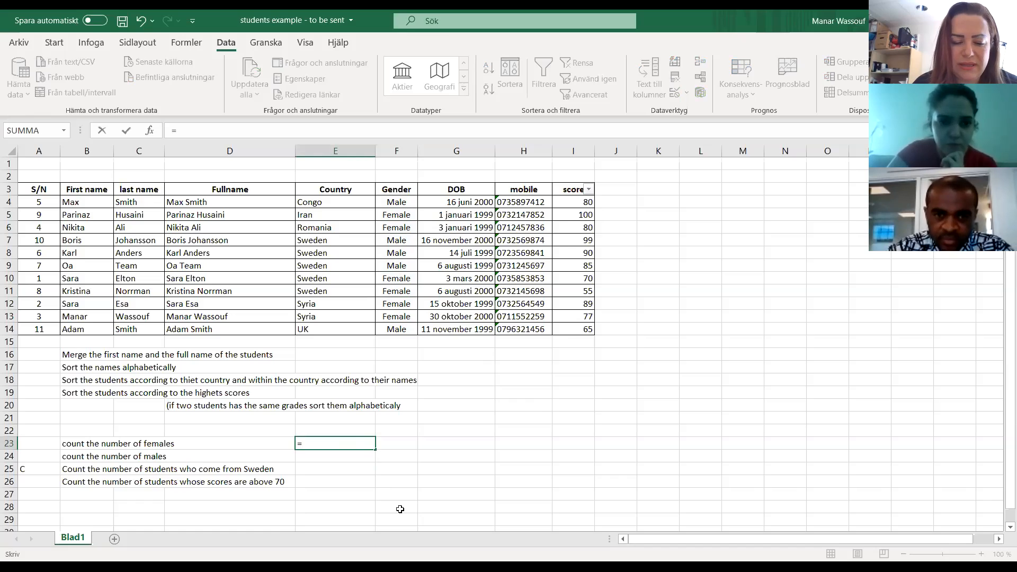
text(antal)
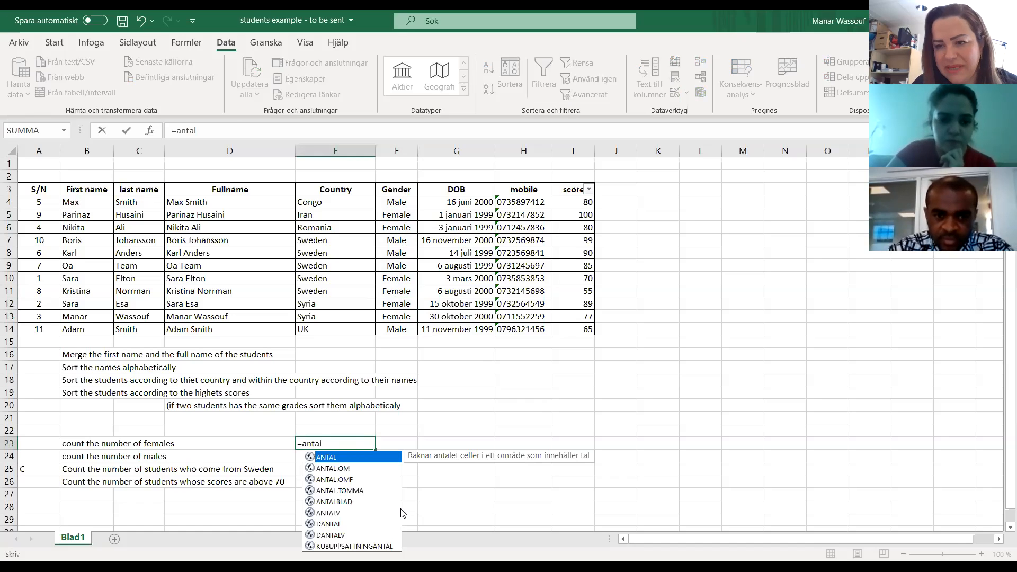
click(342, 469)
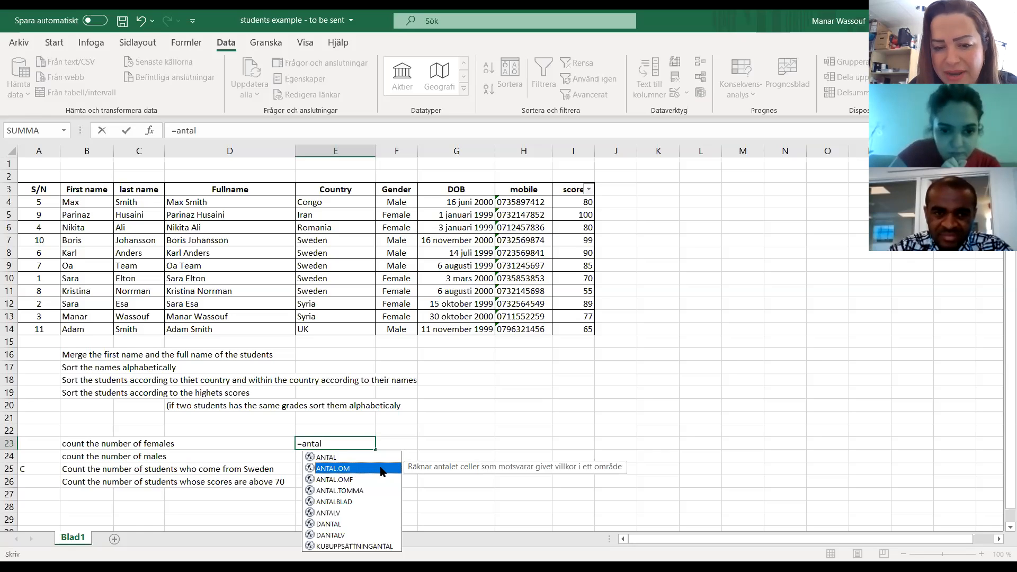
double_click(386, 469)
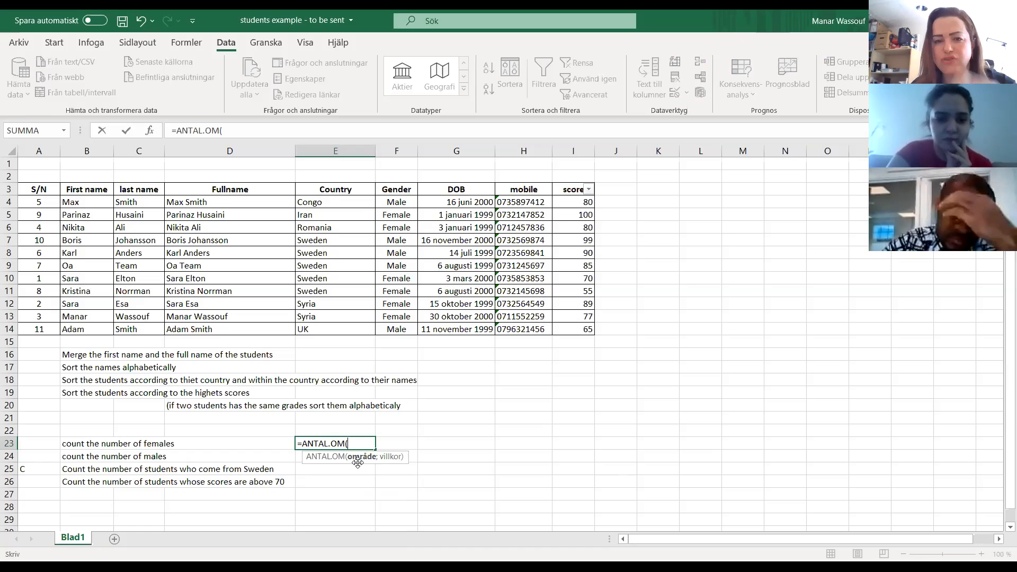
click(395, 203)
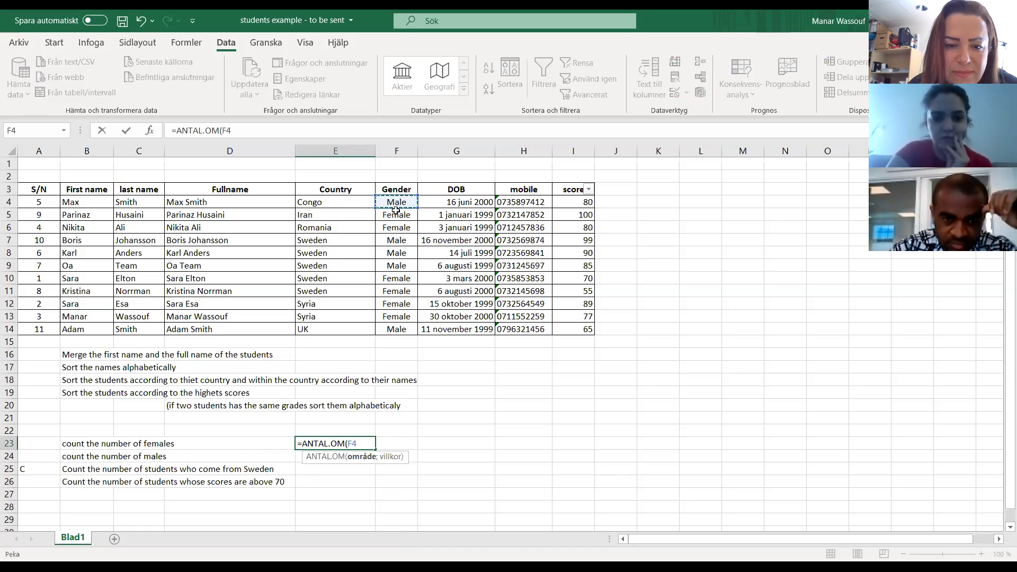
drag(396, 210, 396, 335)
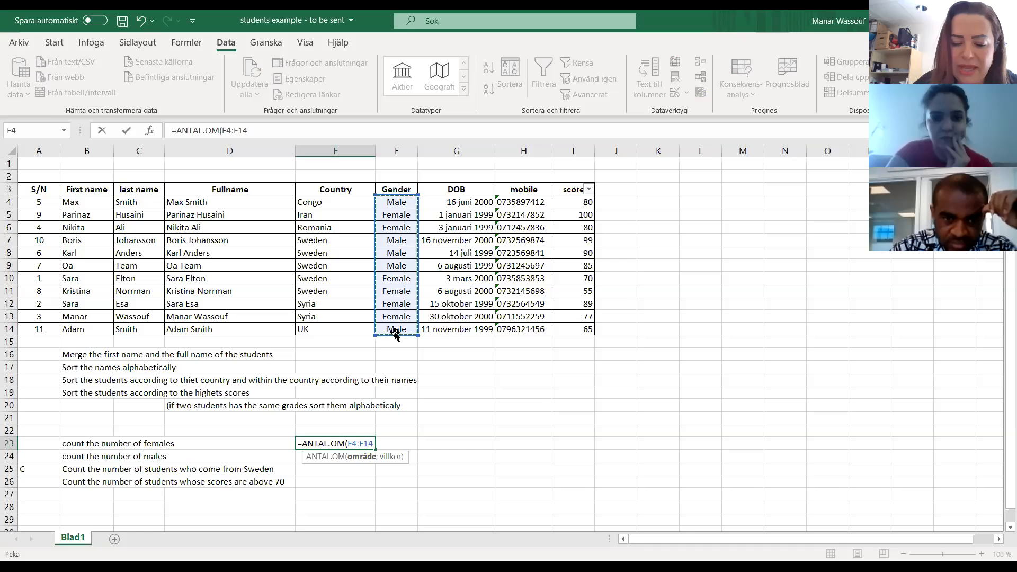
Complete the ANTAL.OM formula in E23 with the criterion "Female" and enter it.
text(;)
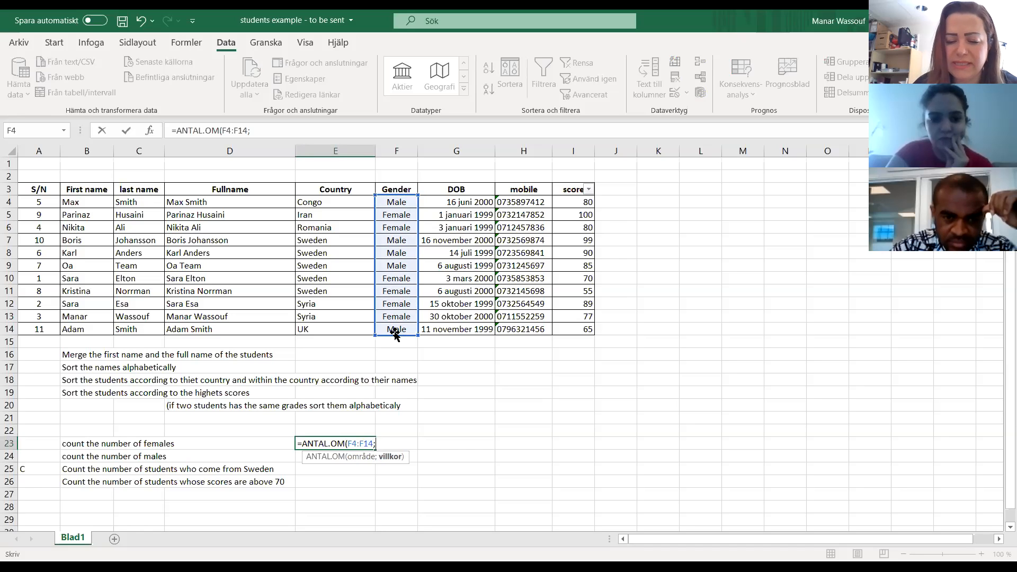
text(")
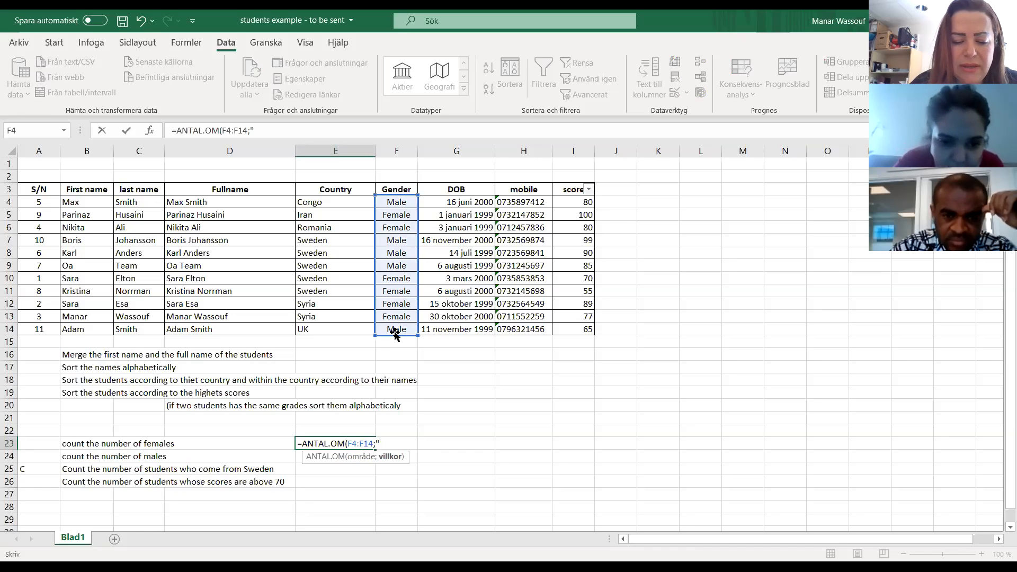
text(Female)
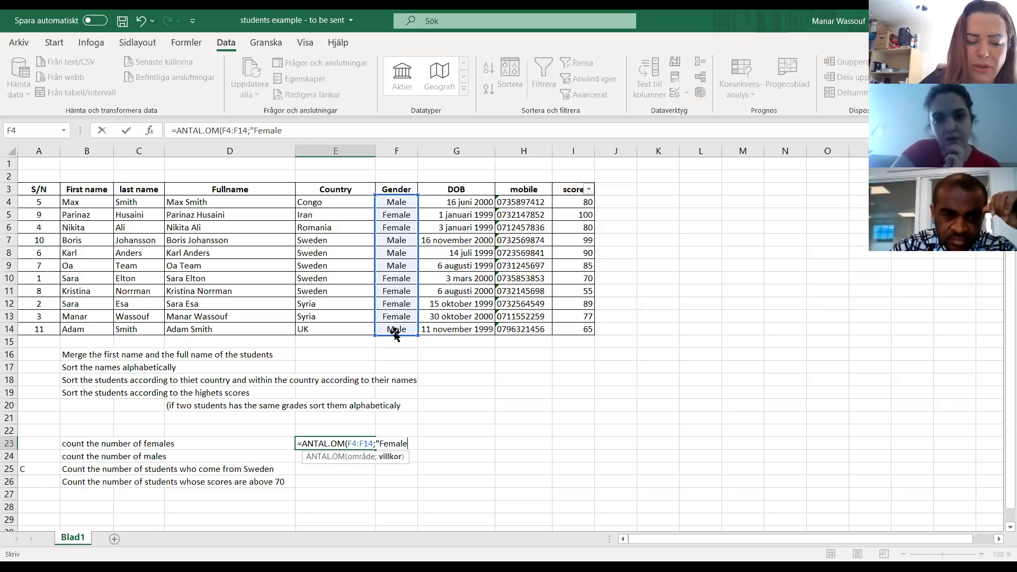
text(")
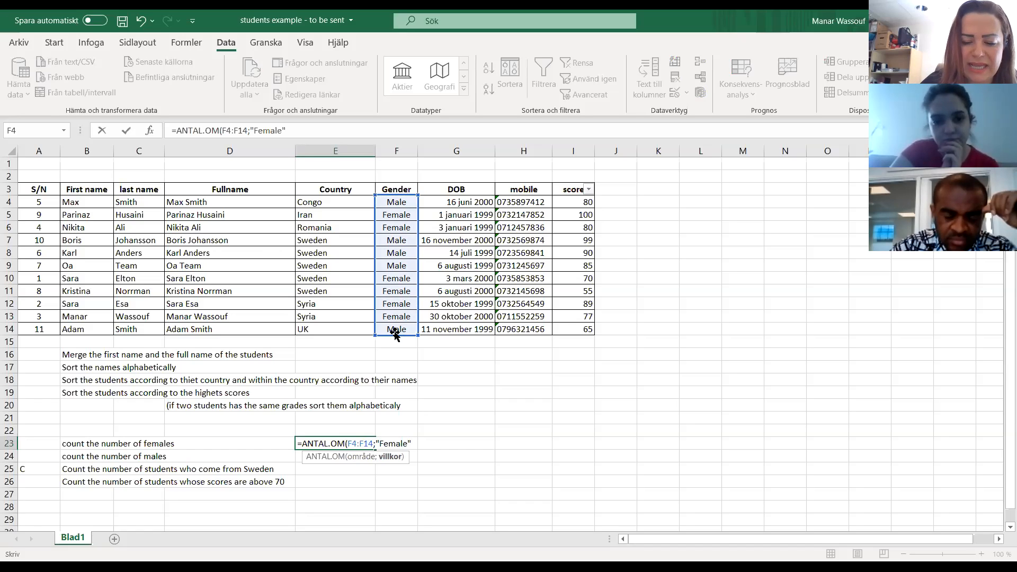
text())
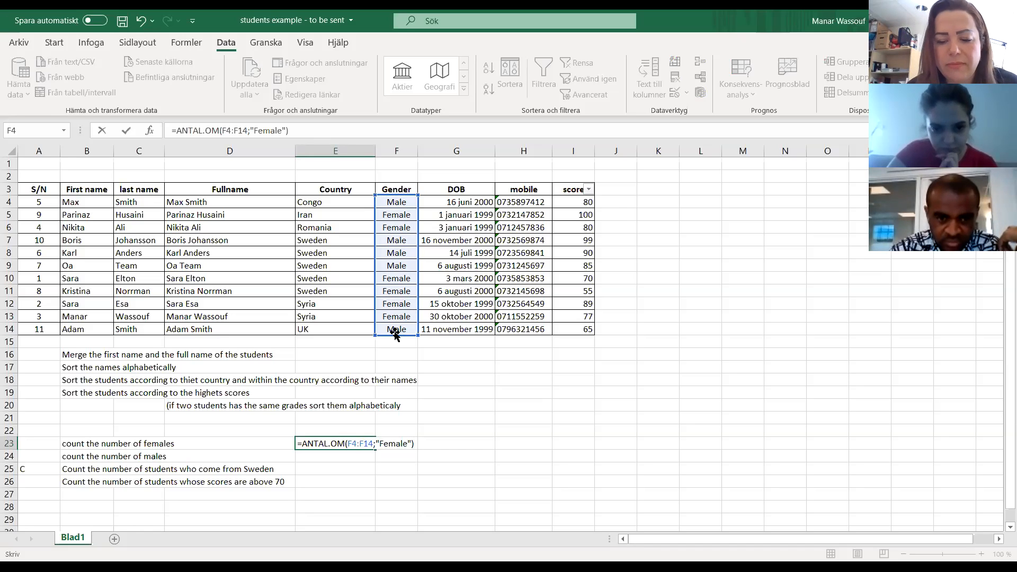
key(Return)
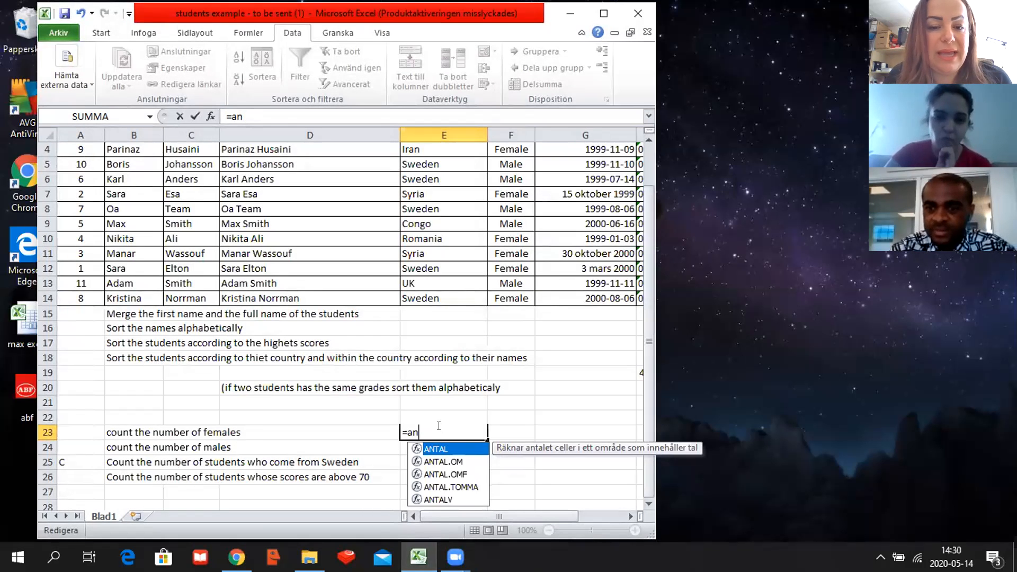
Use ANTAL.OM in cell E23 of the "students example - to be sent (1)" workbook with gender cells F4:F14 as its range.
click(435, 463)
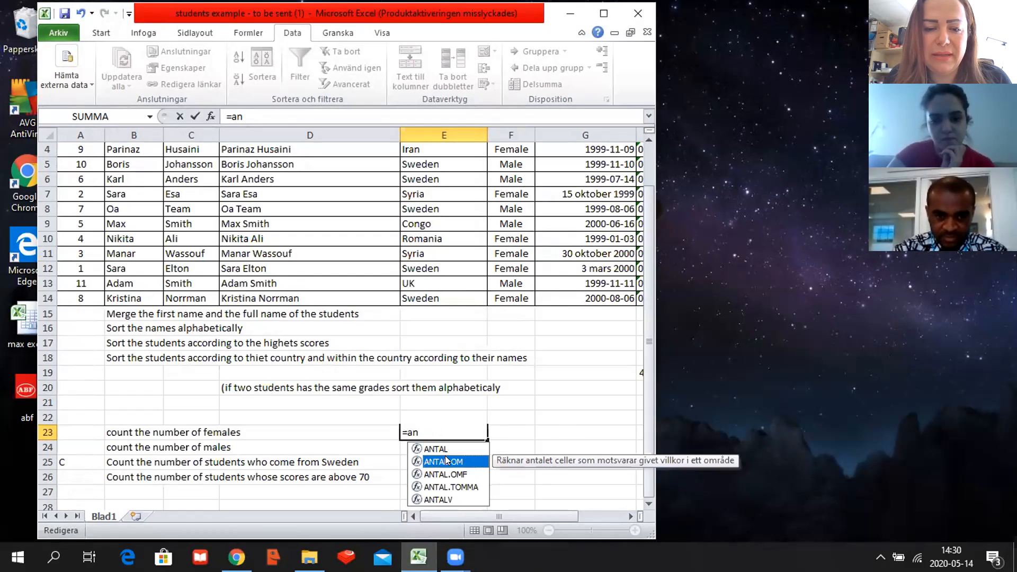
double_click(445, 458)
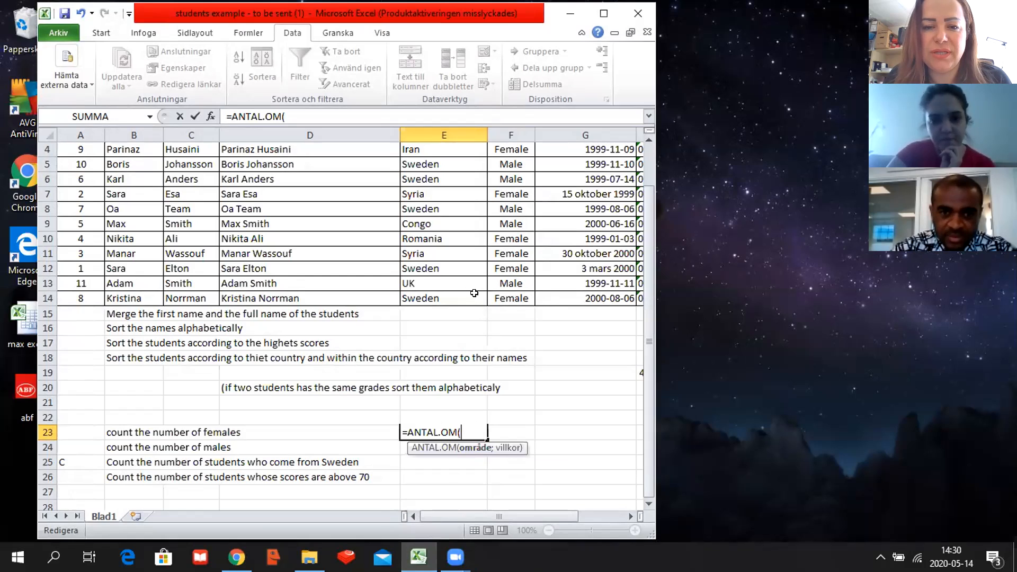
drag(509, 149, 508, 295)
scroll(508, 295, up, 1)
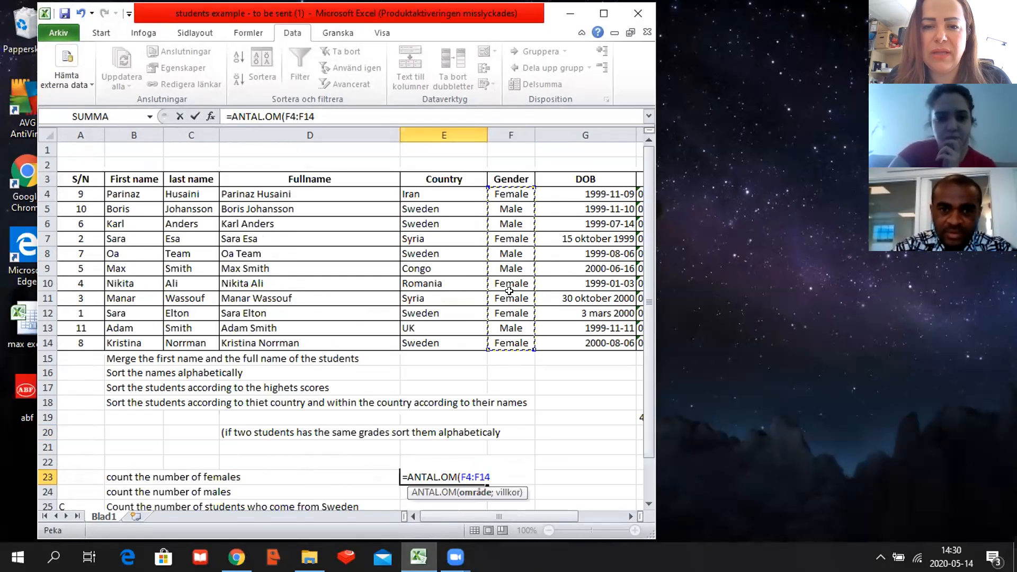
click(495, 471)
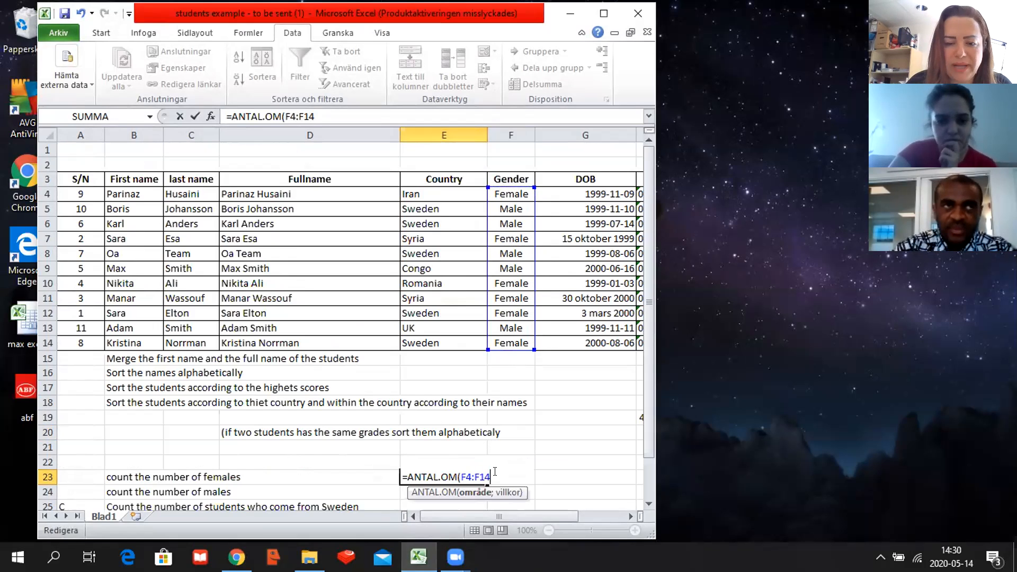
Complete the ANTAL.OM formula in E23 with the criterion "female" and enter it.
text(;)
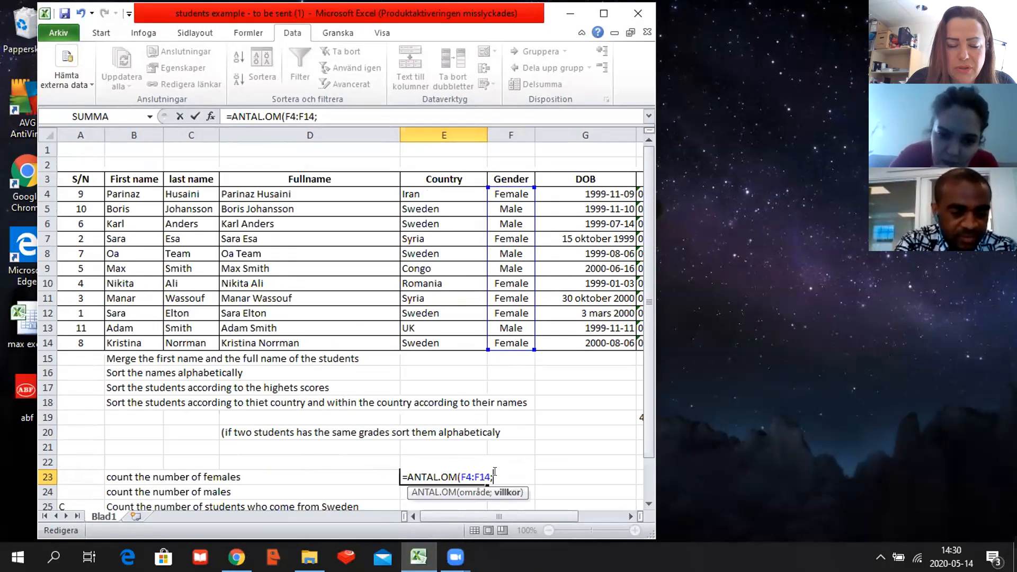
text(")
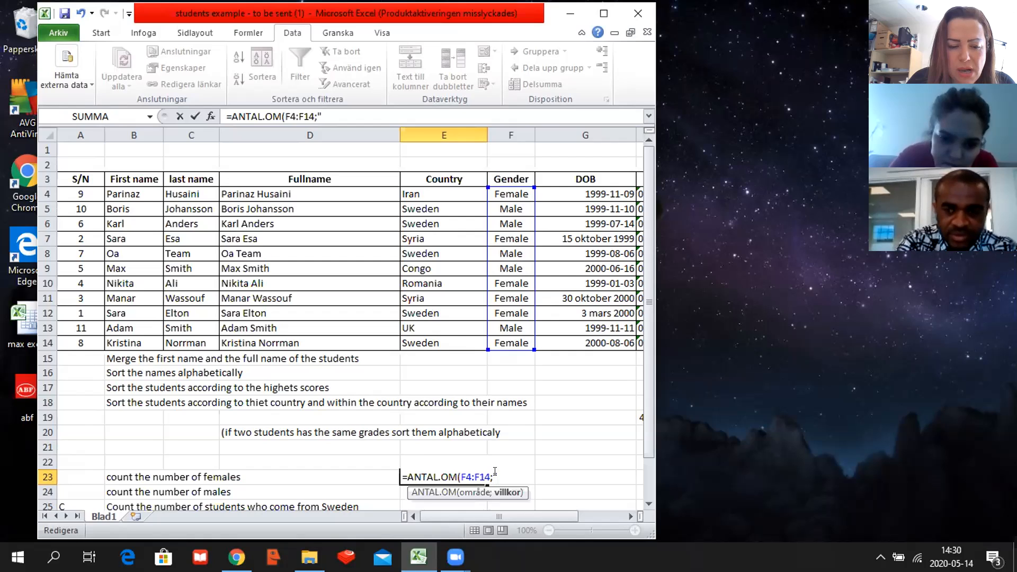
text(fe)
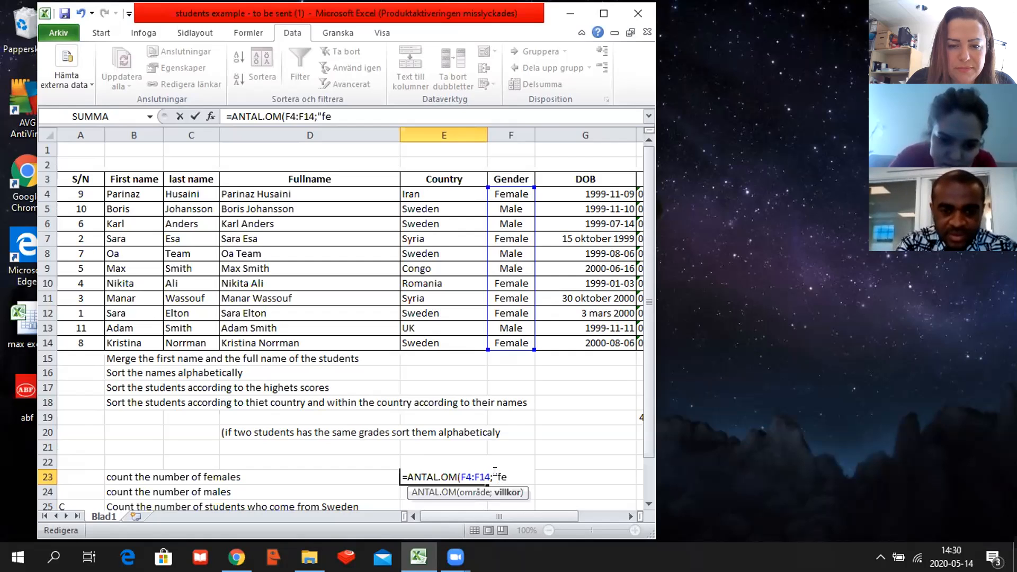
text(male)
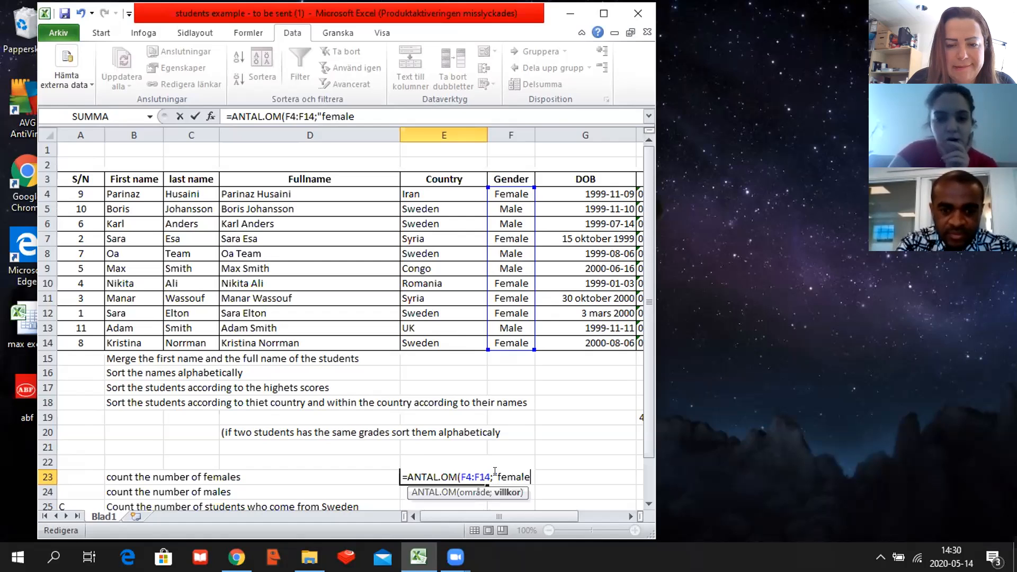
text(")
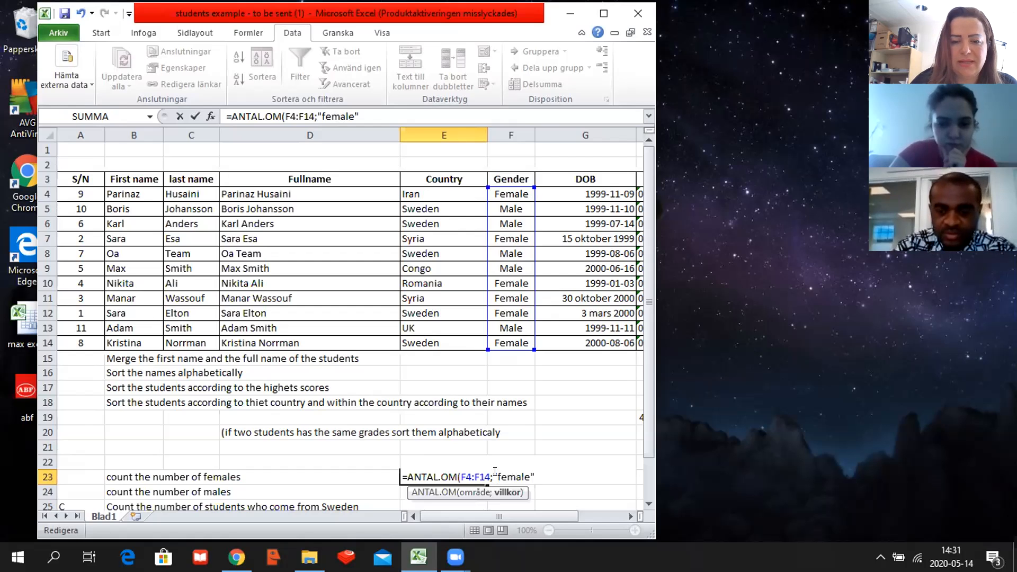
key(Return)
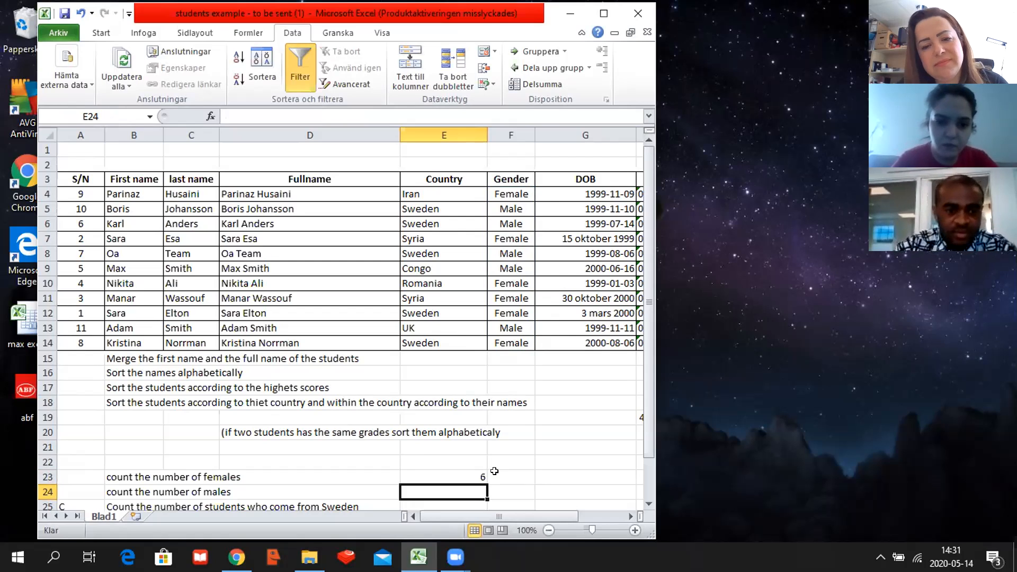
double_click(445, 487)
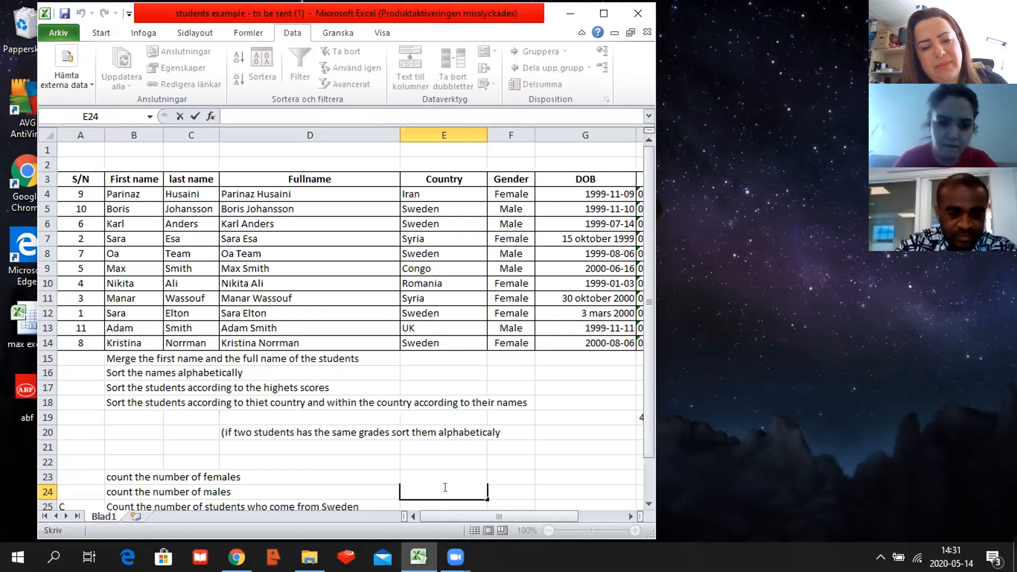
text(=)
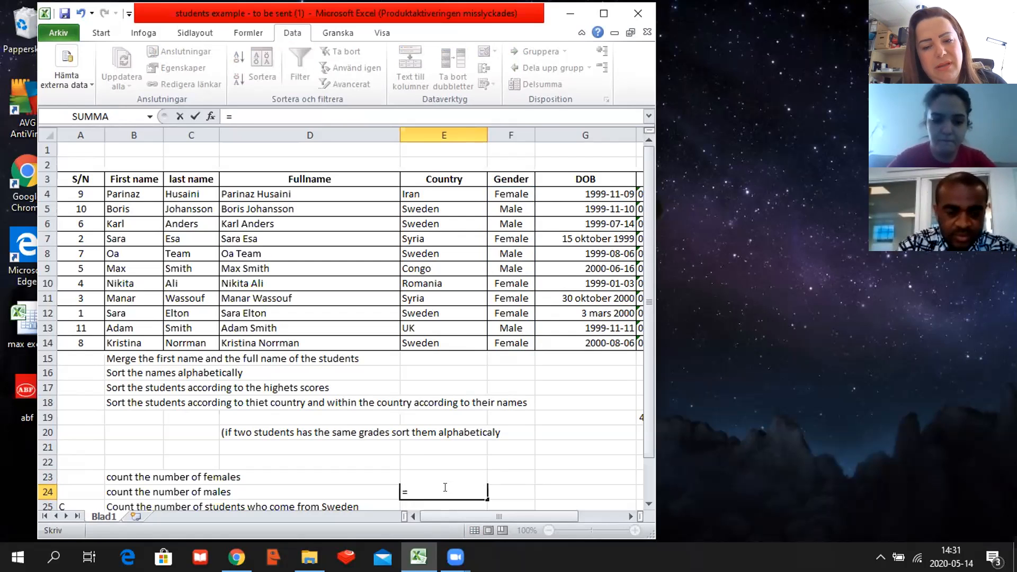
text(ant)
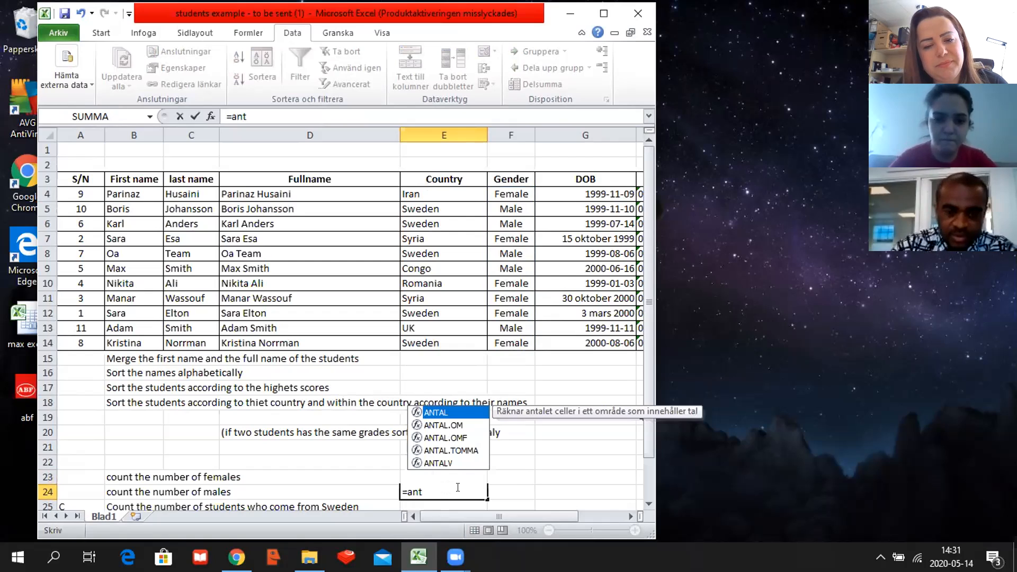
click(454, 424)
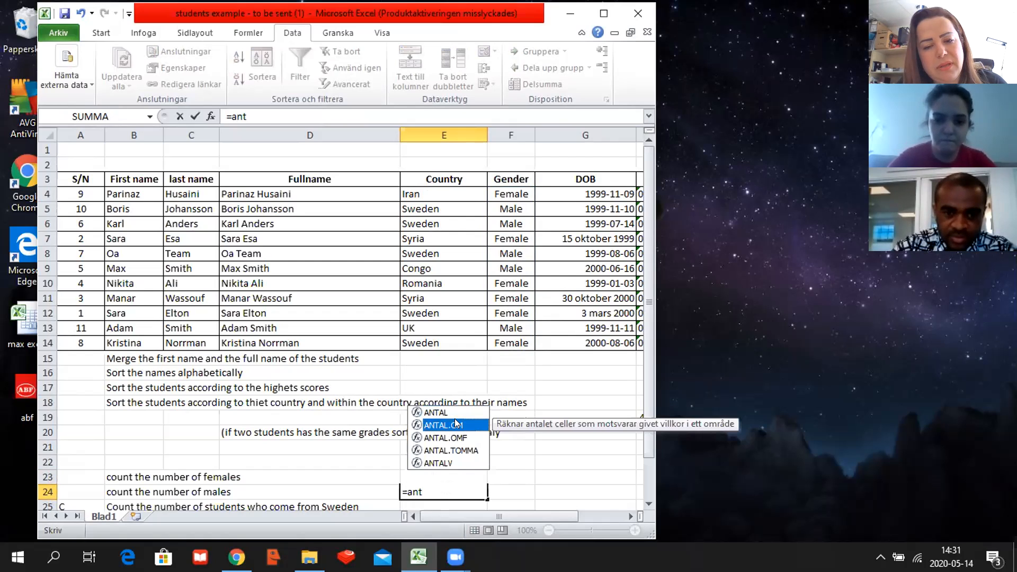
double_click(454, 424)
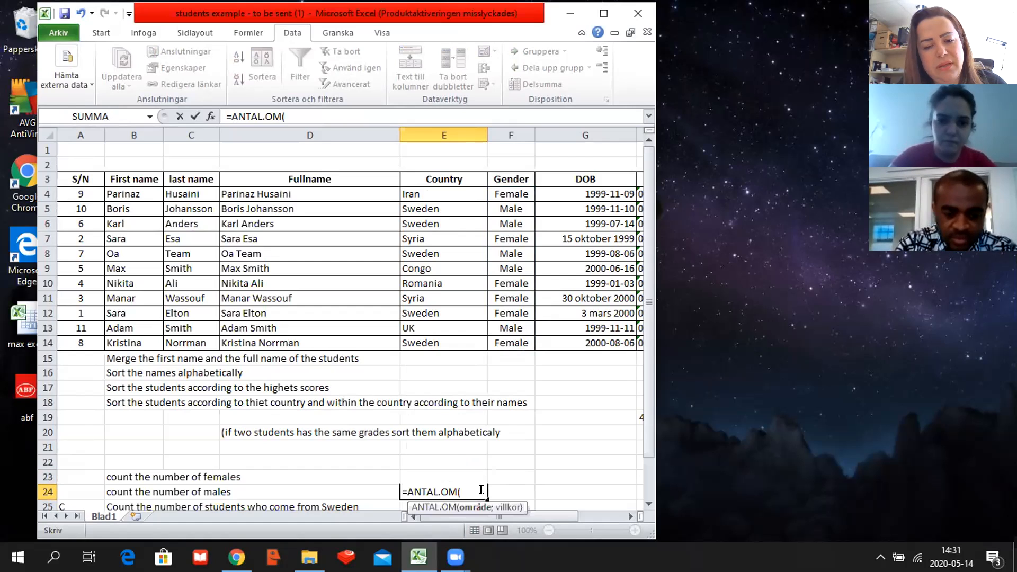
text(;)
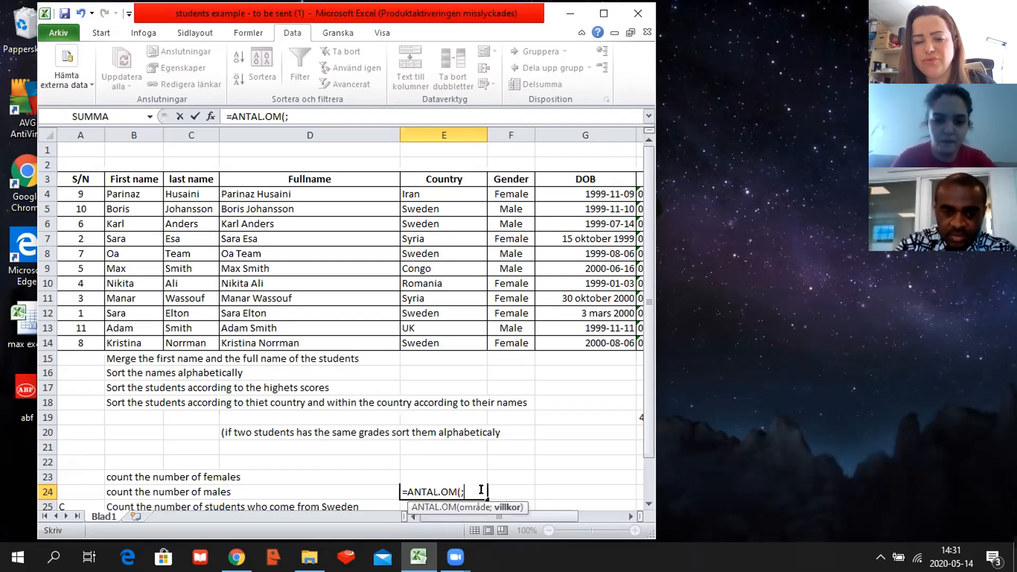
click(477, 488)
key(BackSpace)
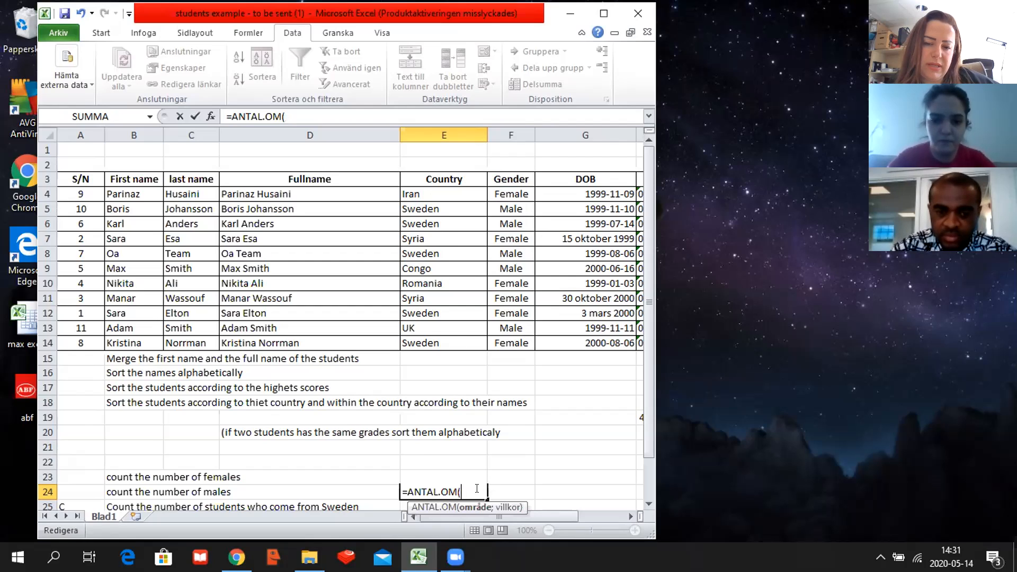
key(BackSpace)
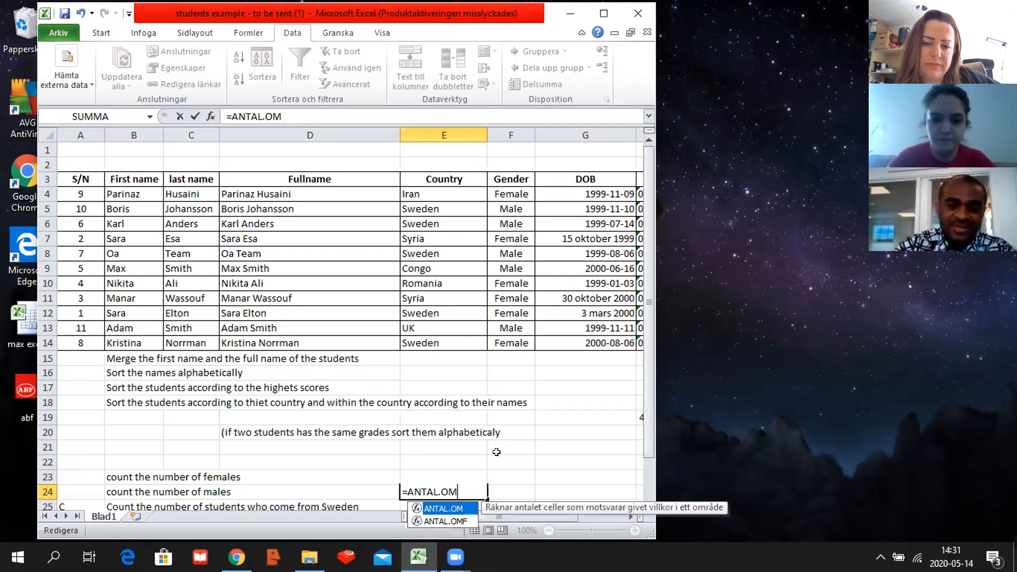
drag(503, 189, 514, 341)
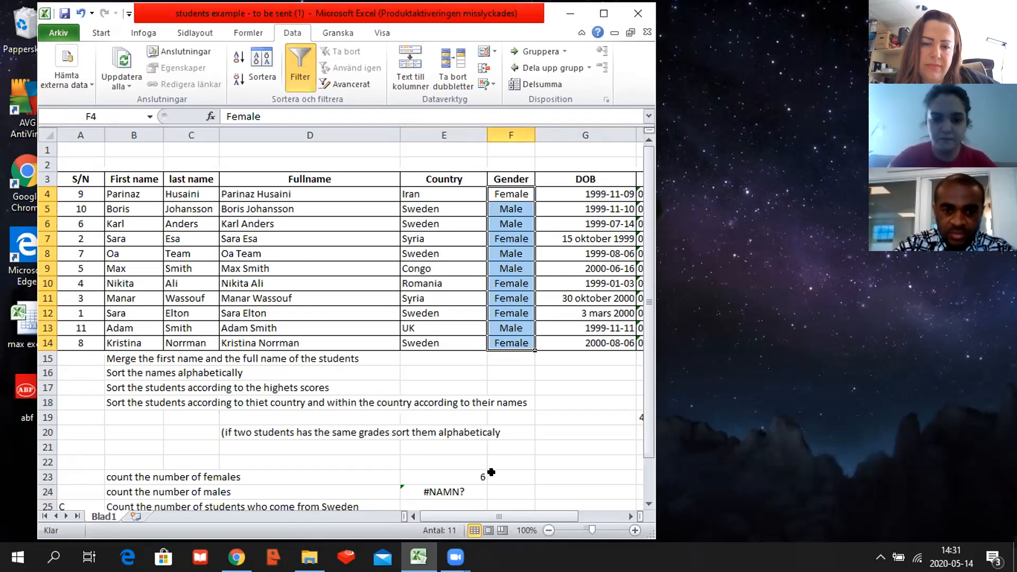
double_click(471, 487)
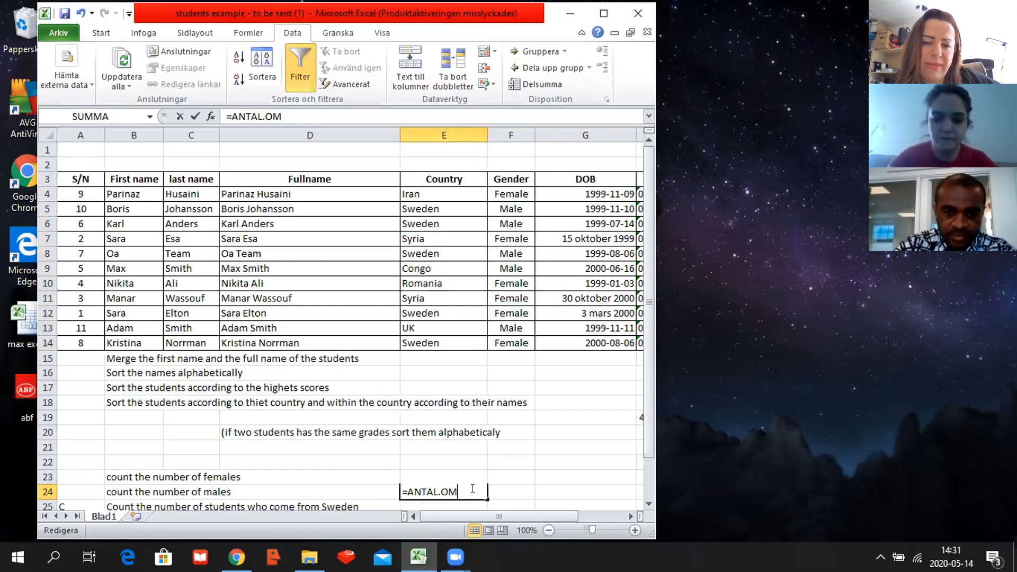
key(BackSpace)
key(BackSpace)
key(BackSpace)
key(BackSpace)
key(BackSpace)
key(BackSpace)
key(BackSpace)
key(BackSpace)
key(BackSpace)
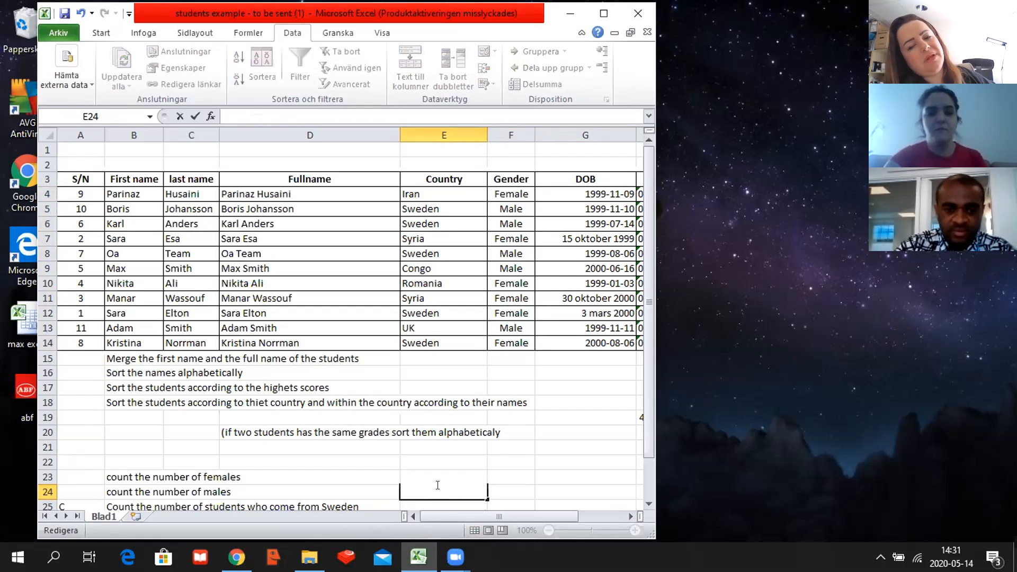
Count the males in E24 with an ANTAL.OM formula over the gender cells F4:F14 and the criterion "male".
text(=ant)
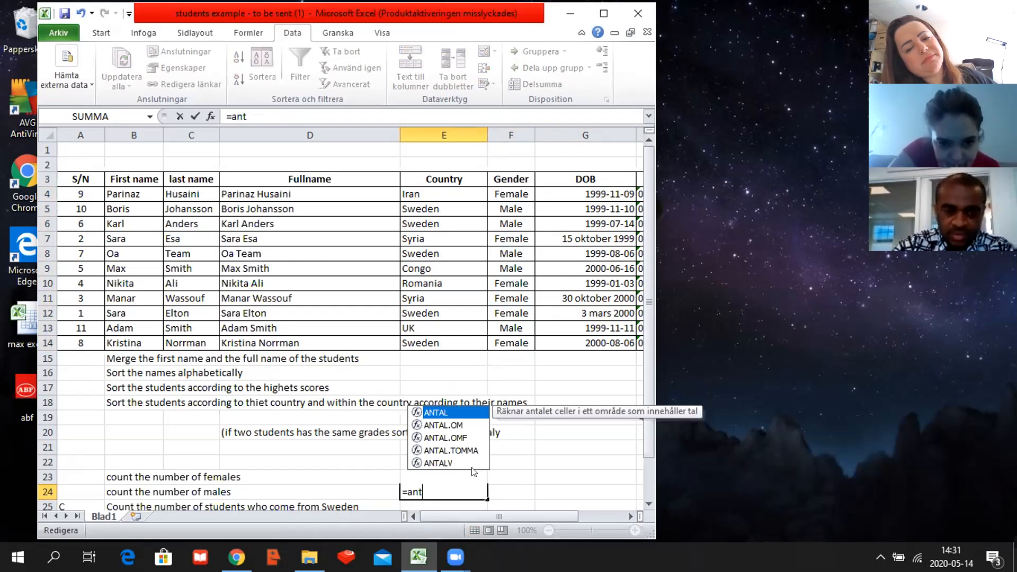
click(455, 421)
double_click(455, 421)
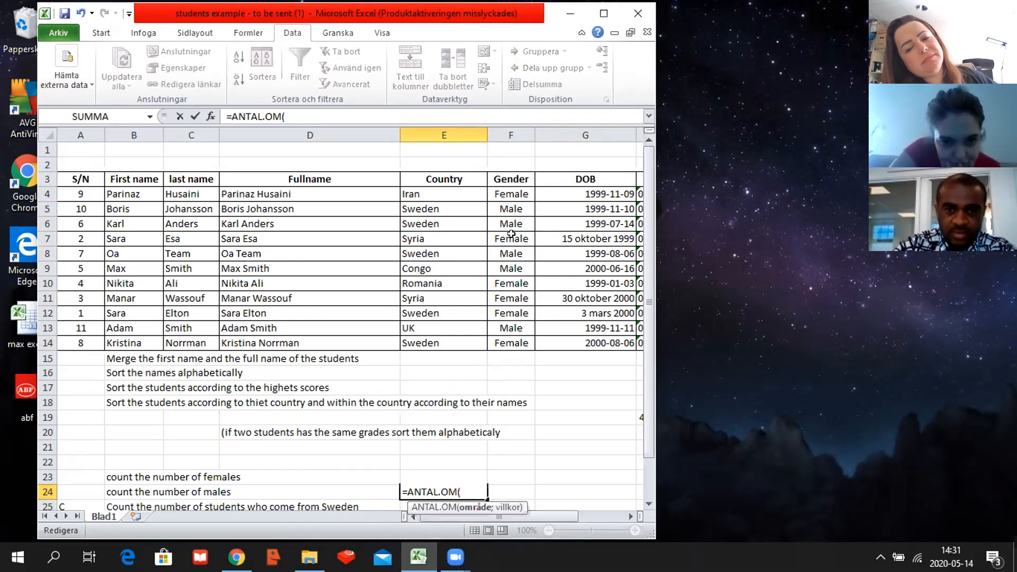
drag(517, 194, 516, 342)
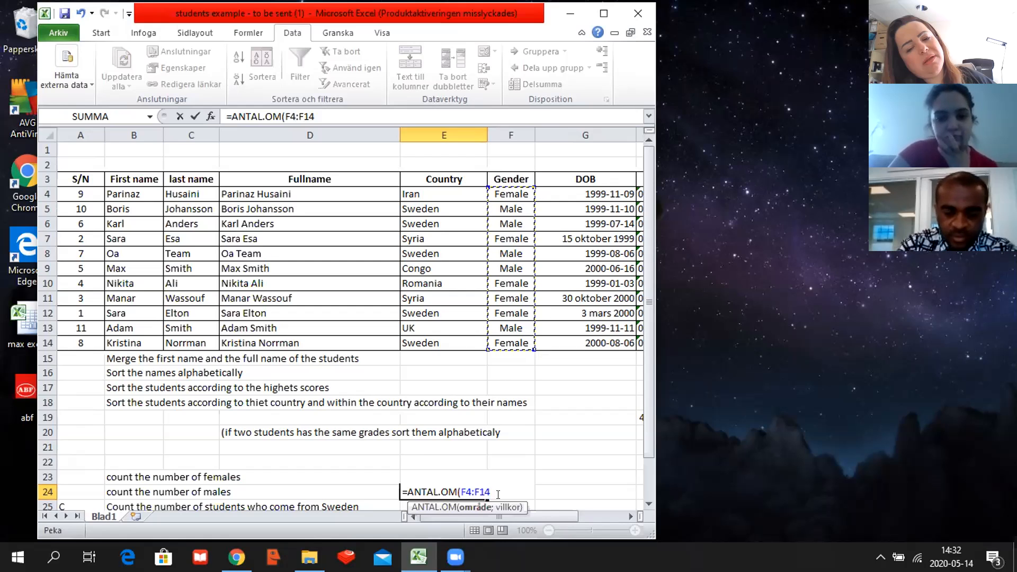
text(;)
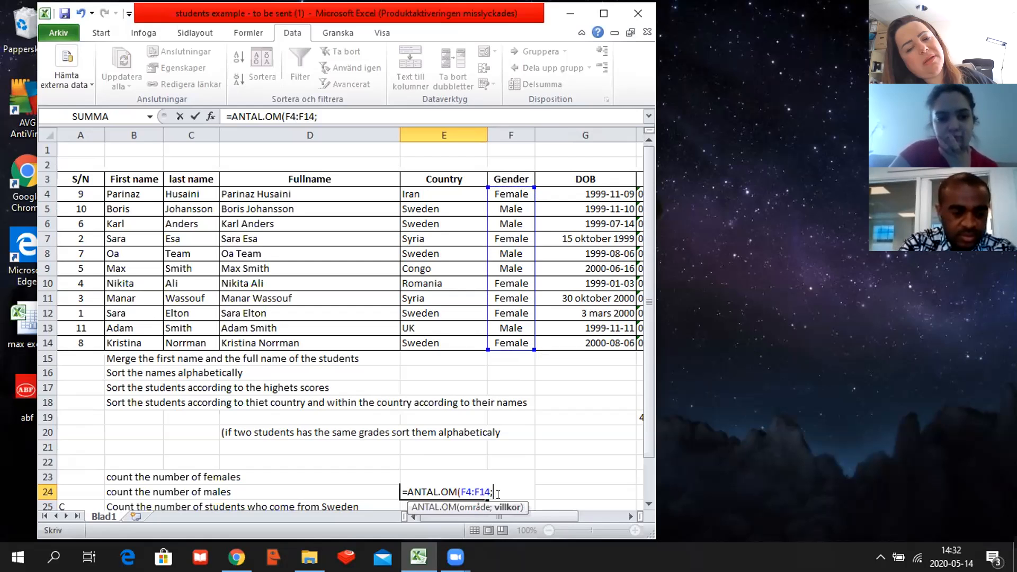
text("male)
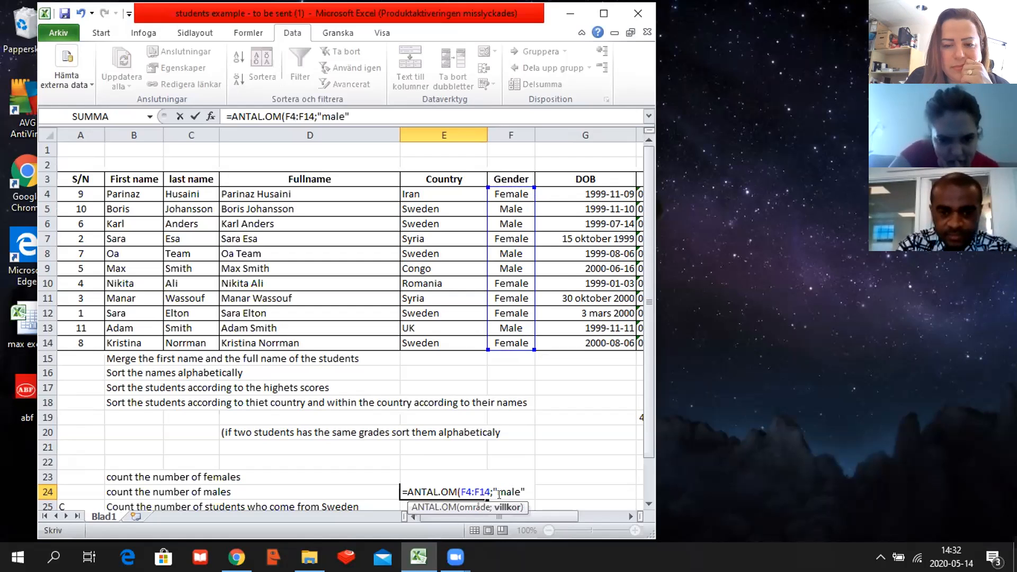
key(Return)
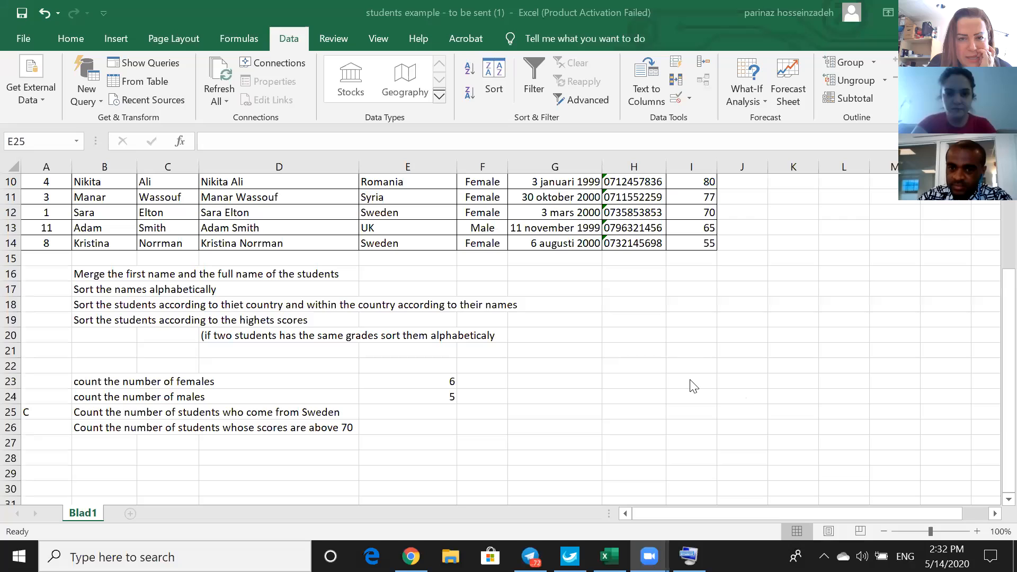
Bring up the on-screen keyboard and start a COUNTIF formula in E25 with the country cells E4:E14 as its range.
click(381, 411)
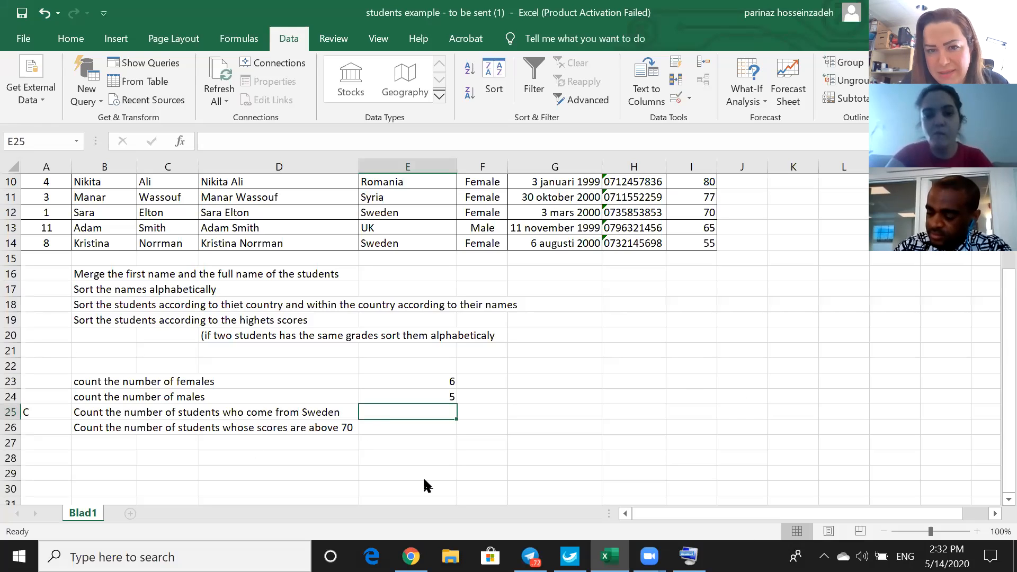
click(689, 556)
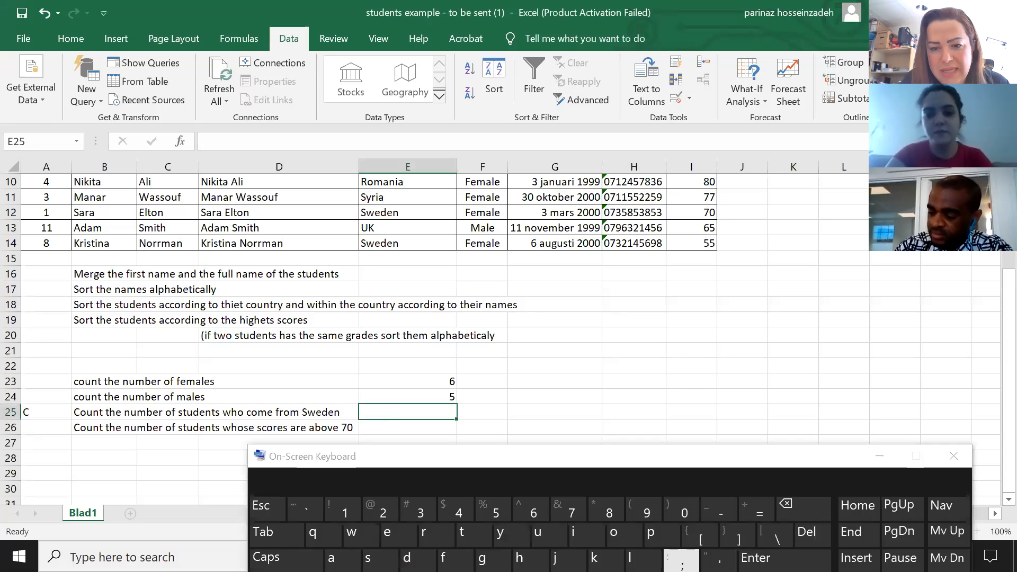
click(756, 512)
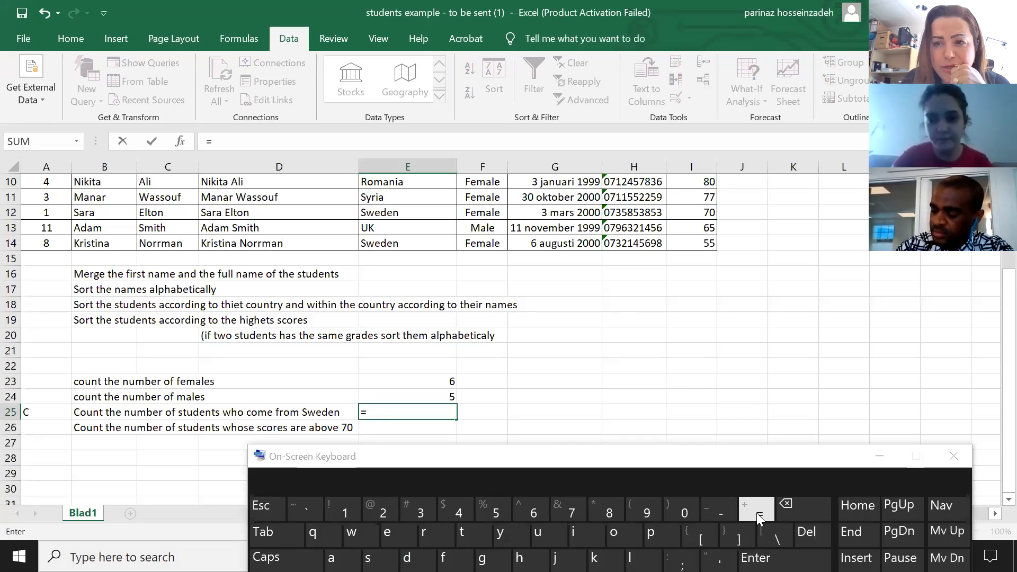
text(cou)
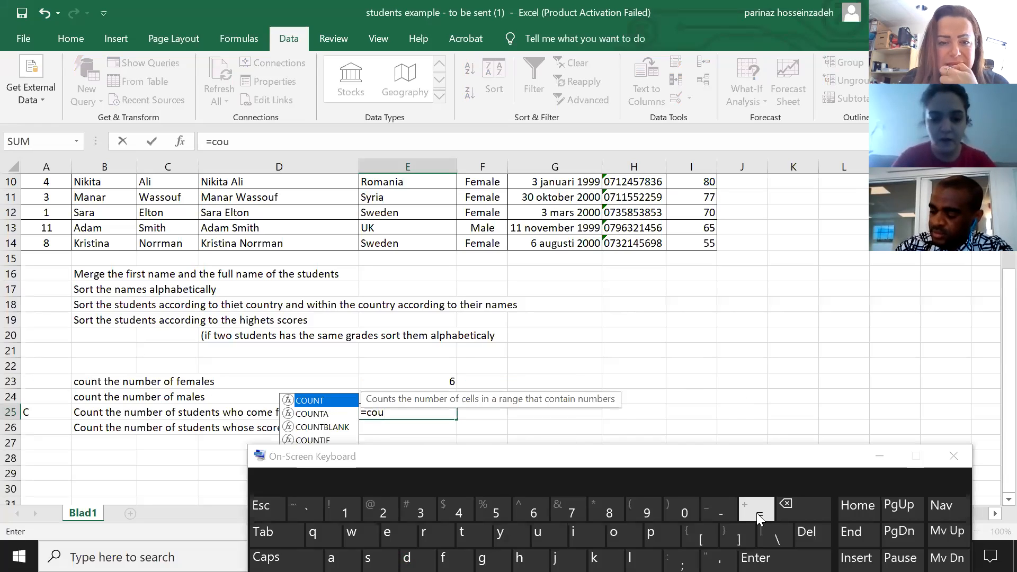
text(ntif)
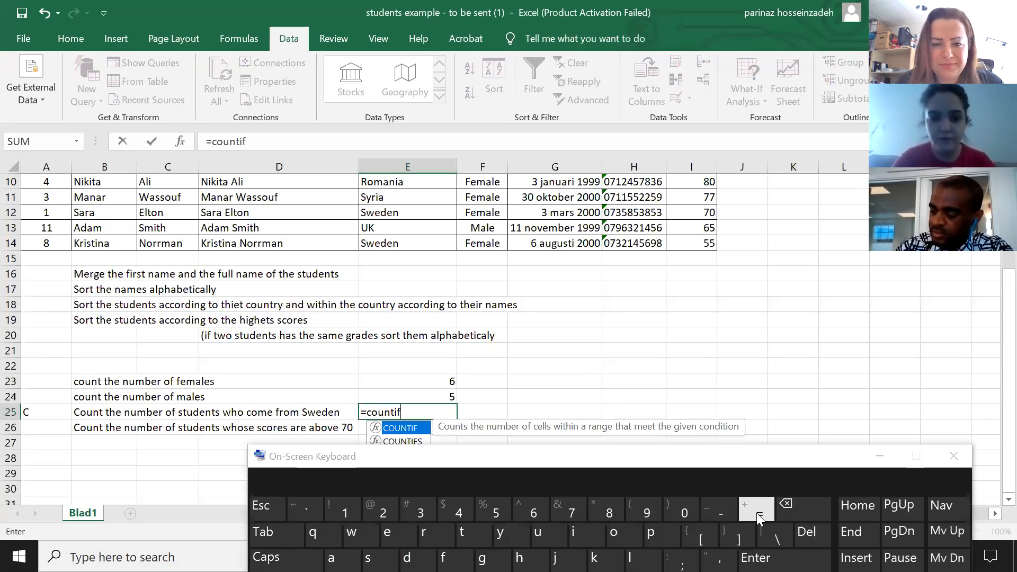
text(()
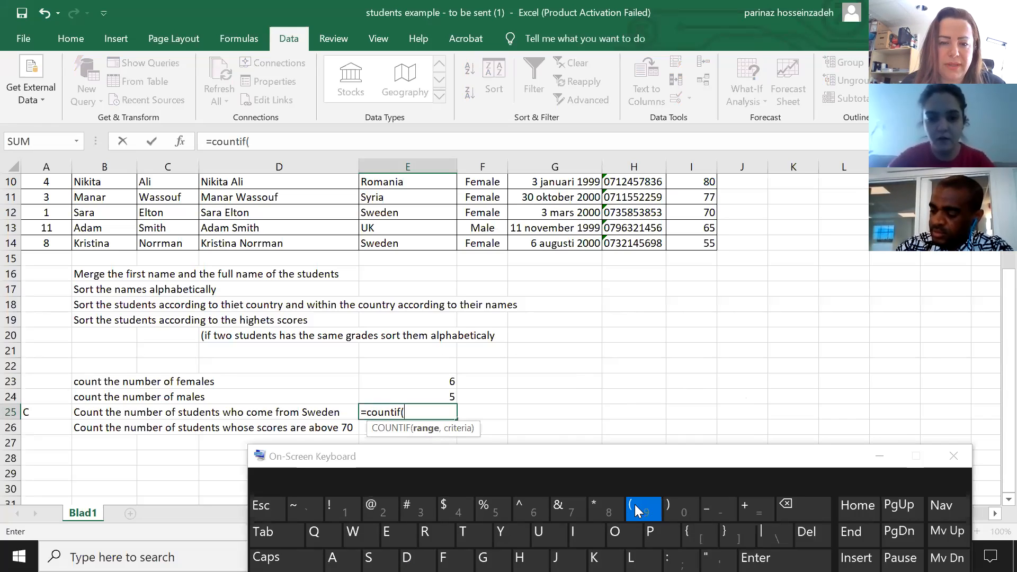
scroll(521, 316, up, 3)
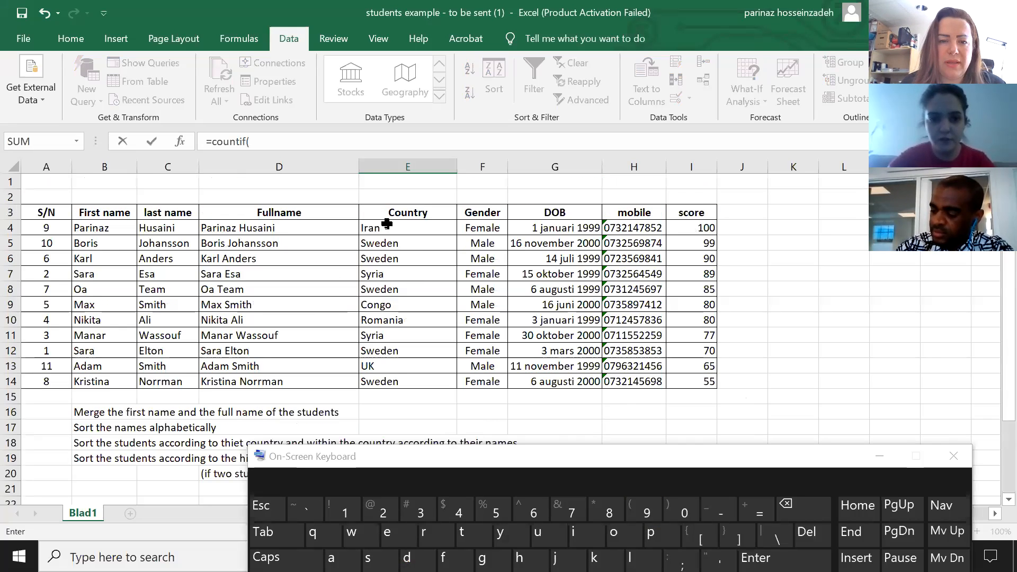
drag(388, 230, 406, 379)
scroll(410, 379, down, 4)
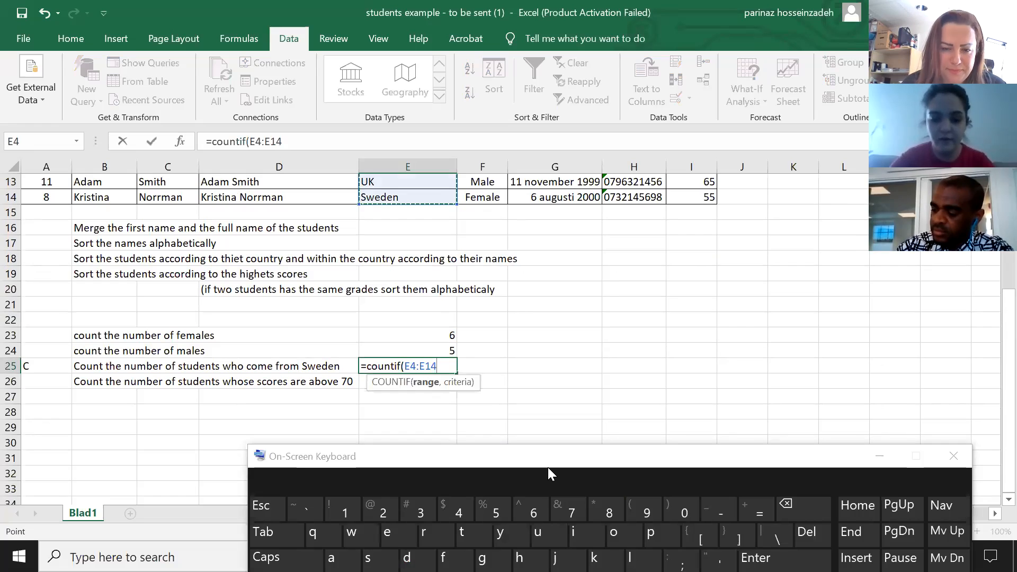
Complete the COUNTIF formula in E25 with the criterion "sweden" and enter it.
text(,)
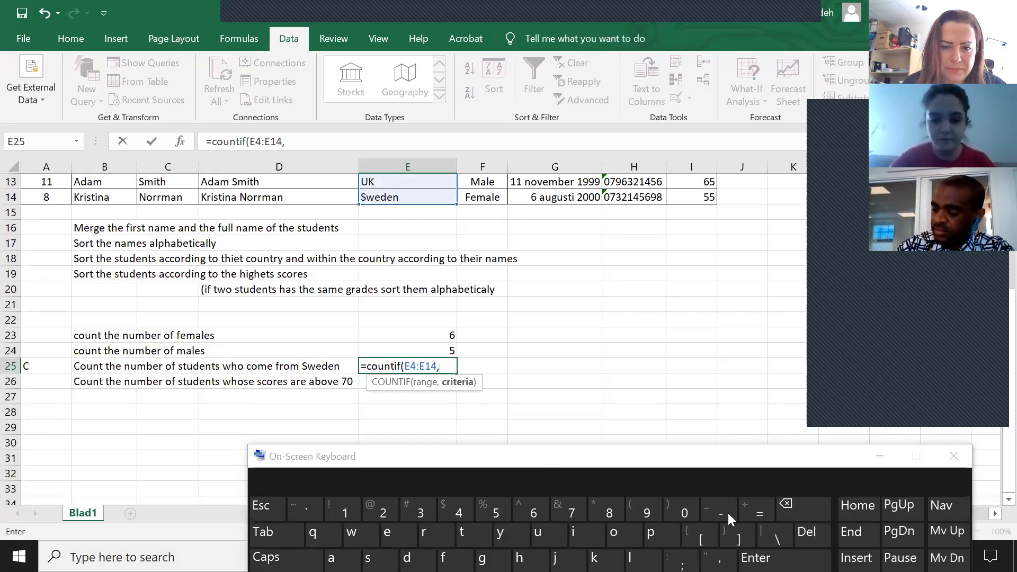
key(shift)
text("sw)
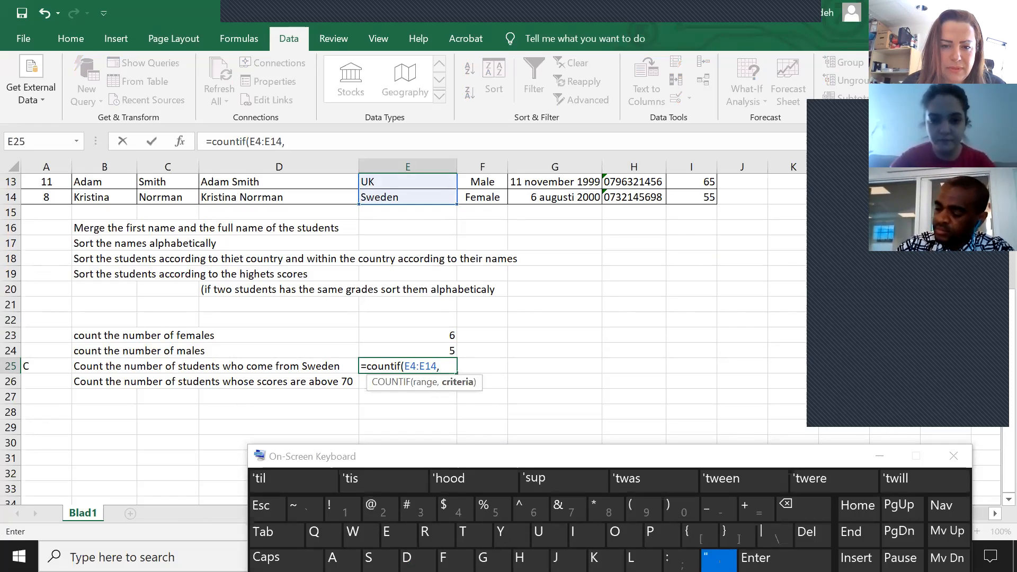
text(eden)
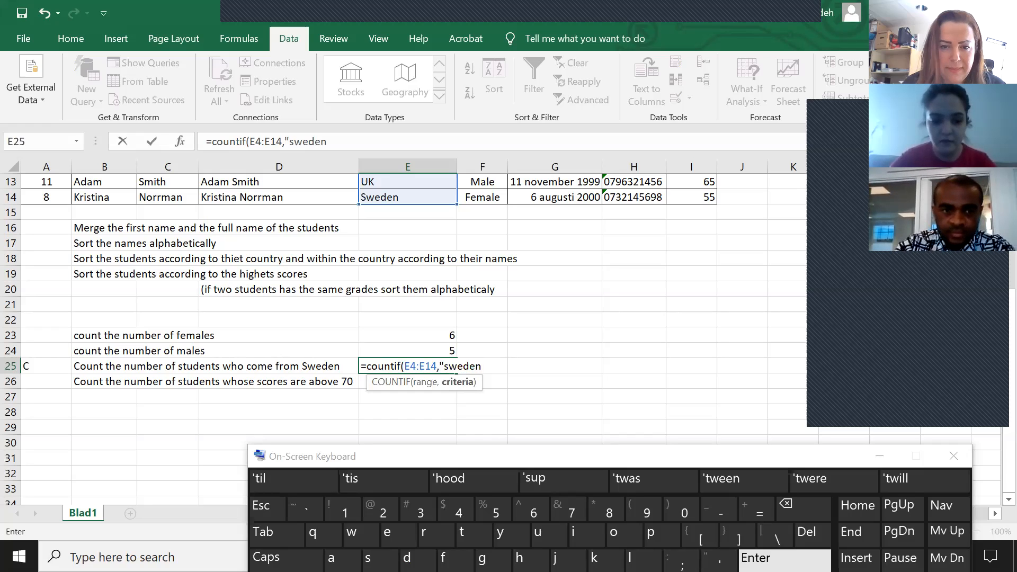
key(shift)
text(")
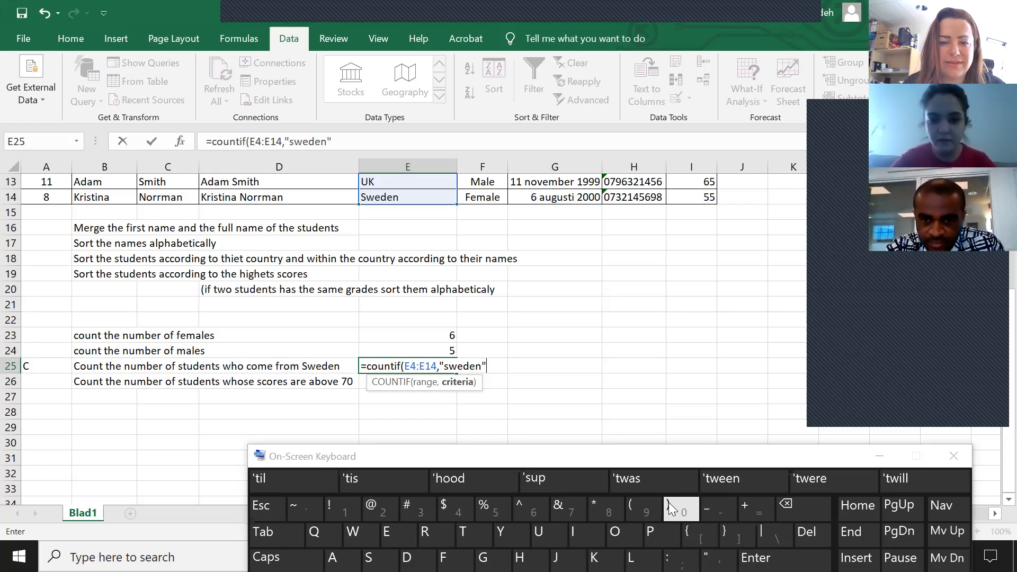
text())
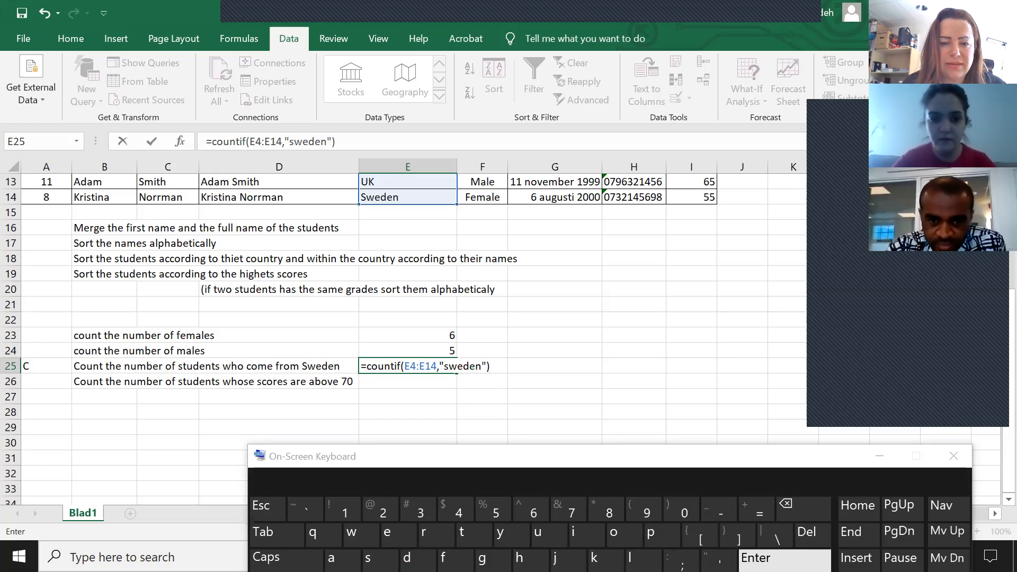
click(768, 559)
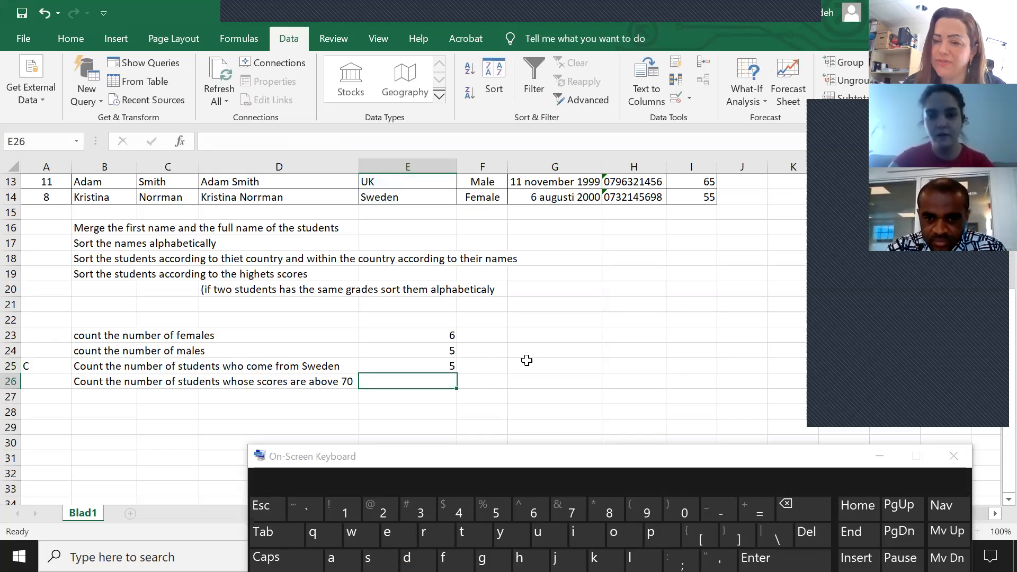
Check the Sweden entries in the table's Country column one by one against the count in E25.
scroll(526, 360, up, 4)
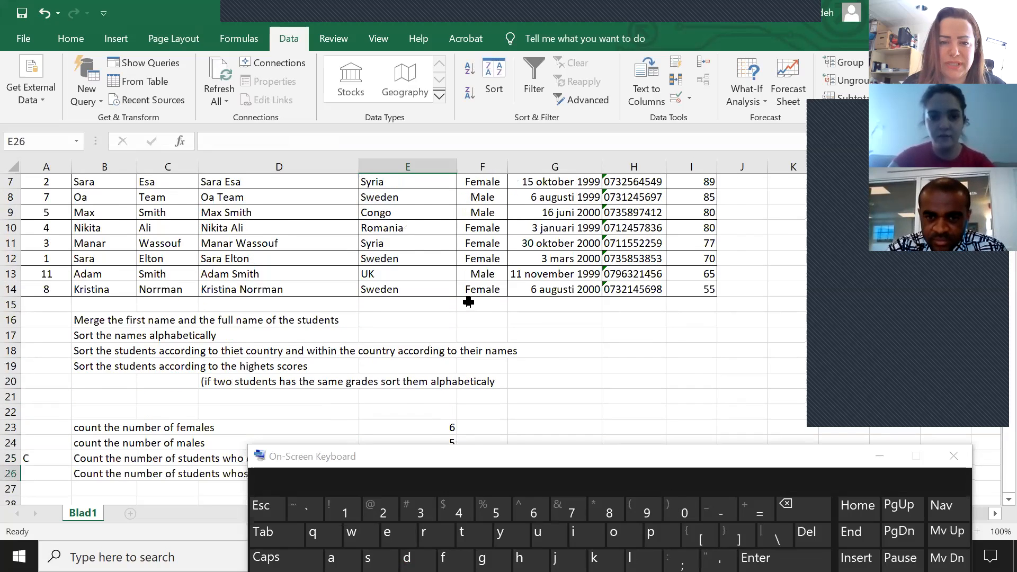
click(420, 245)
click(416, 255)
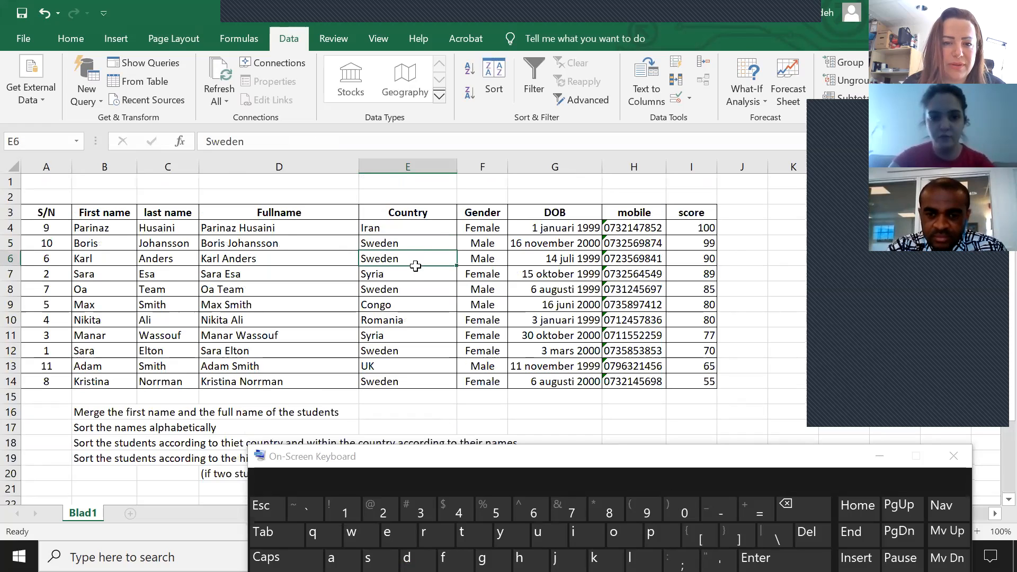
click(413, 292)
click(404, 354)
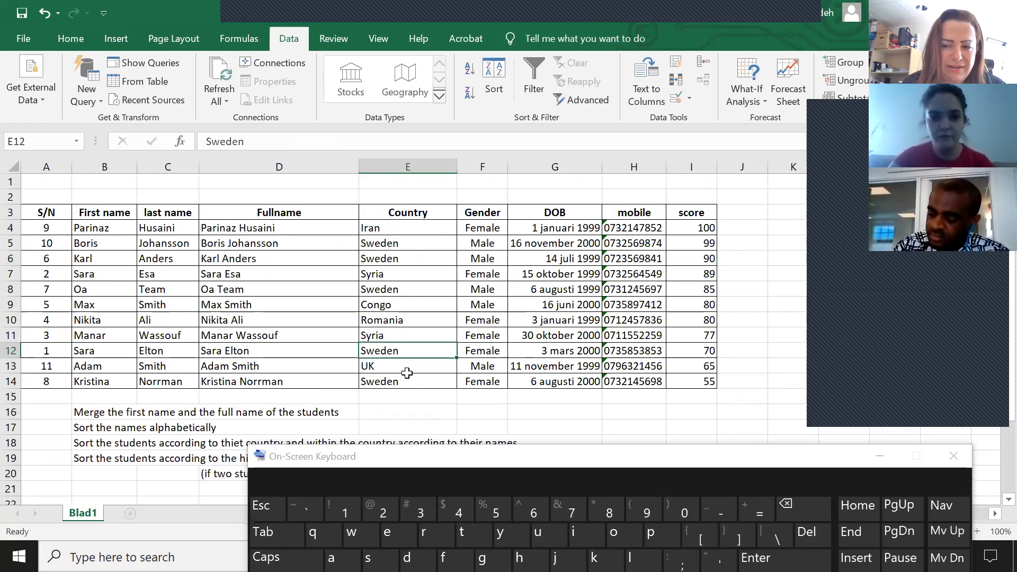
click(424, 381)
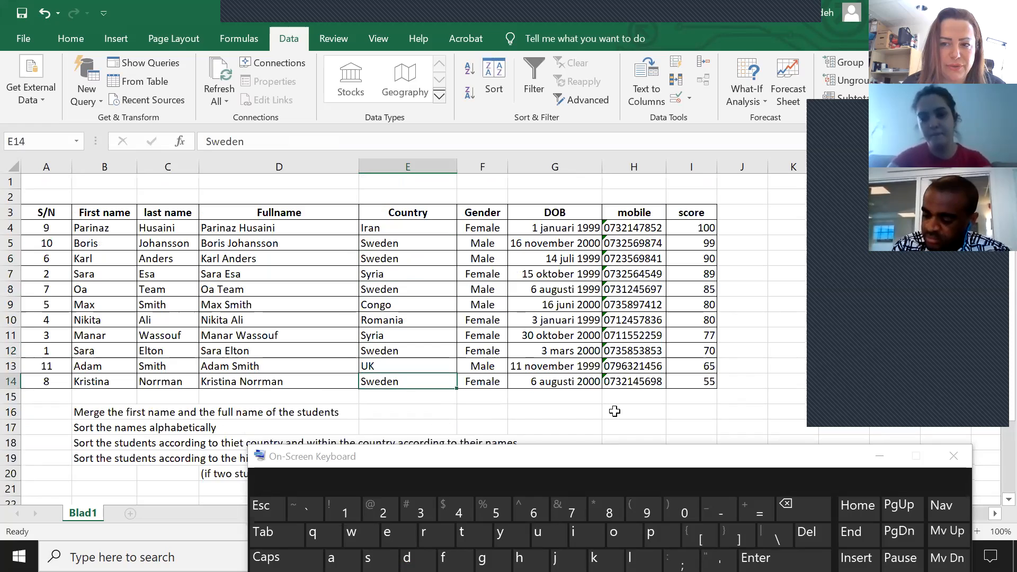
Start a COUNTIF formula in E26 with the score cells I4:I14 as its range, followed by a comma.
scroll(508, 338, down, 5)
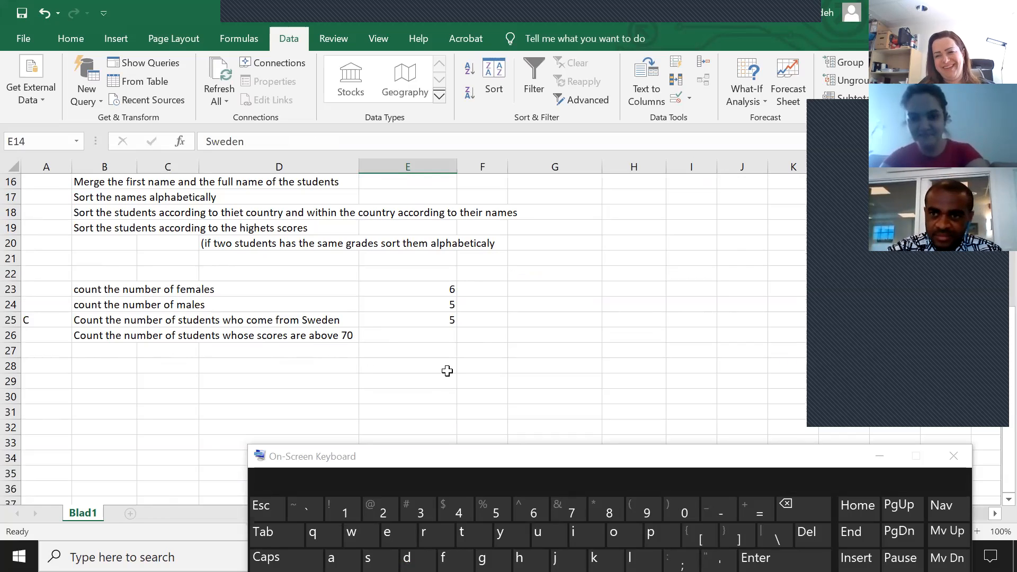
click(433, 339)
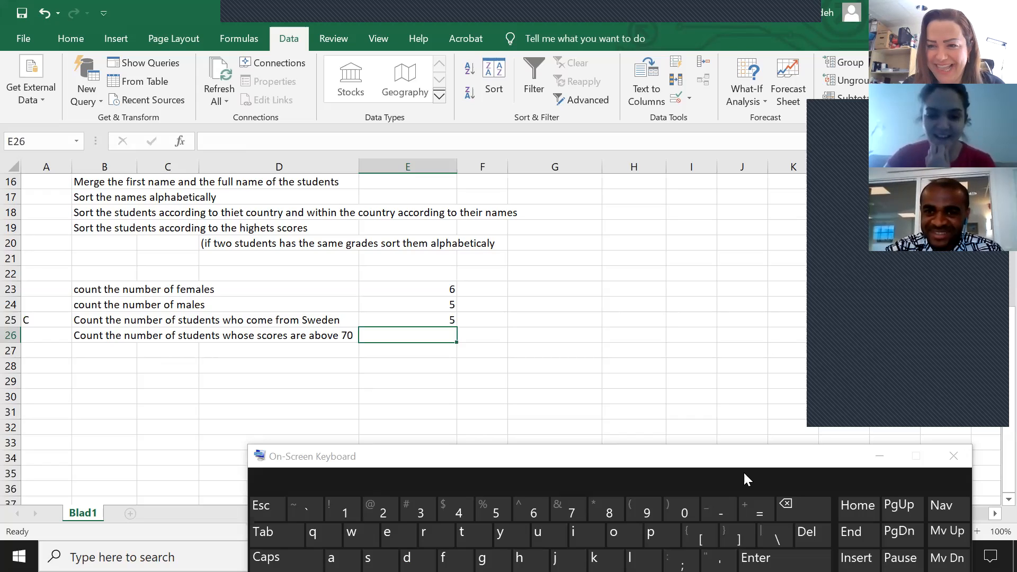
click(763, 511)
text(c)
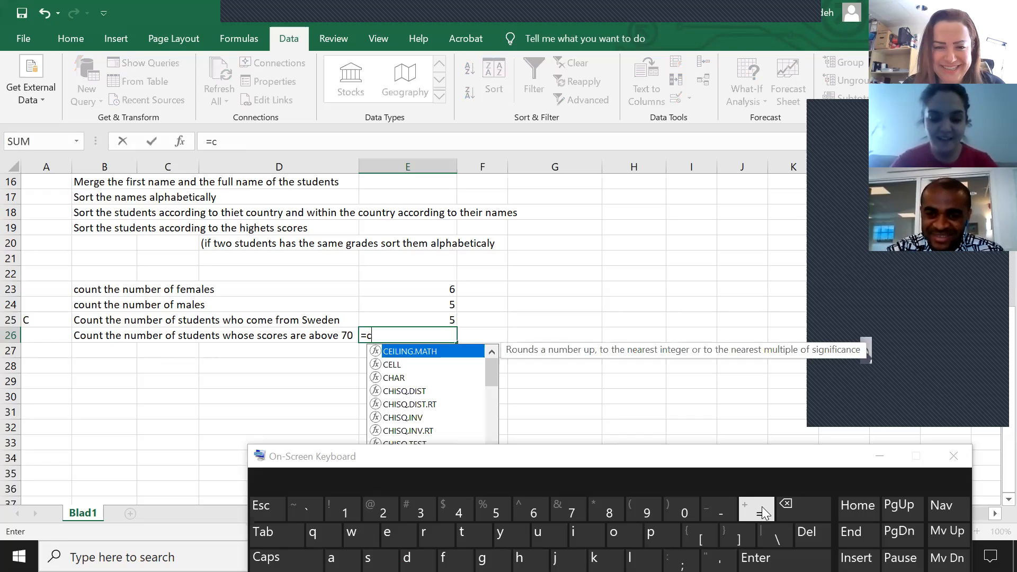
text(ountif)
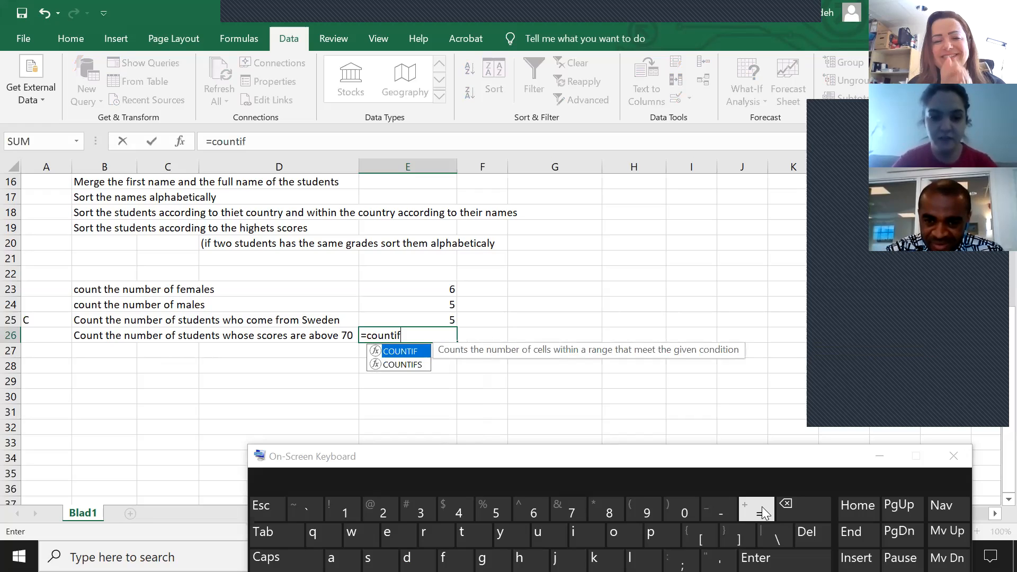
click(635, 498)
scroll(611, 332, up, 2)
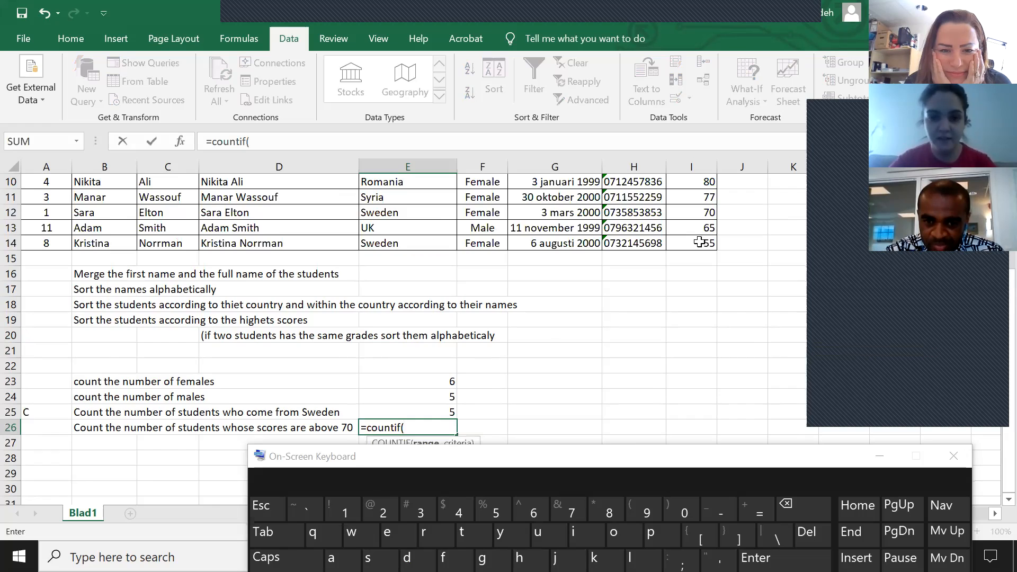
scroll(699, 241, up, 3)
drag(699, 228, 704, 380)
scroll(714, 395, down, 2)
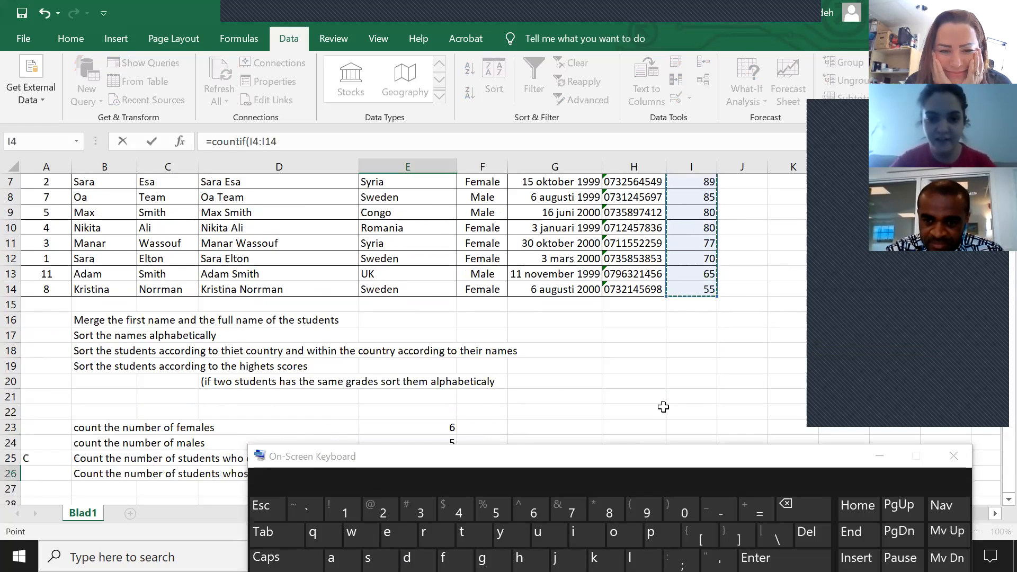
scroll(632, 388, down, 2)
text(,)
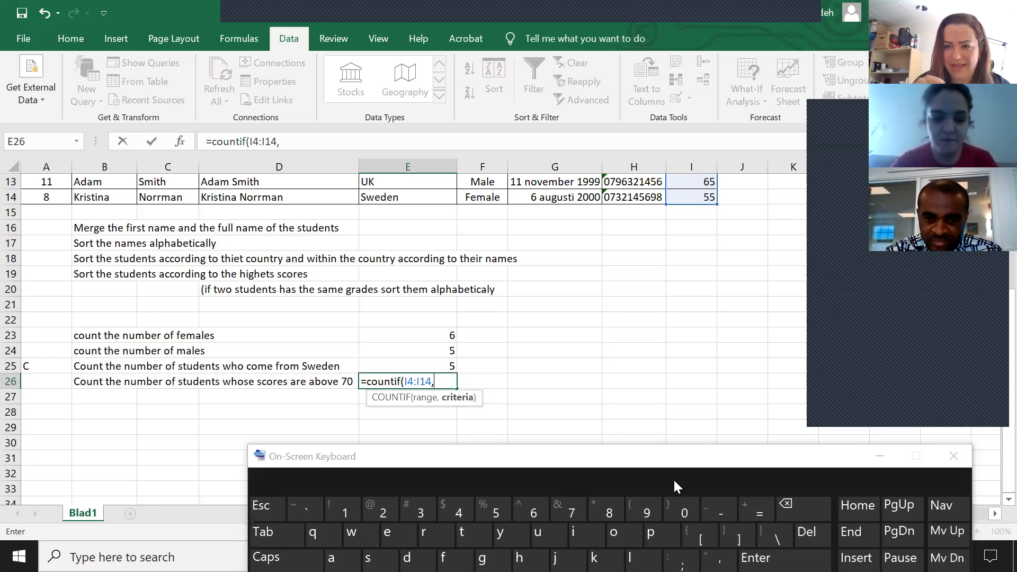
Add an opening quotation mark for the E26 criterion and move the on-screen keyboard up to reveal its lower rows.
key(shift)
click(718, 559)
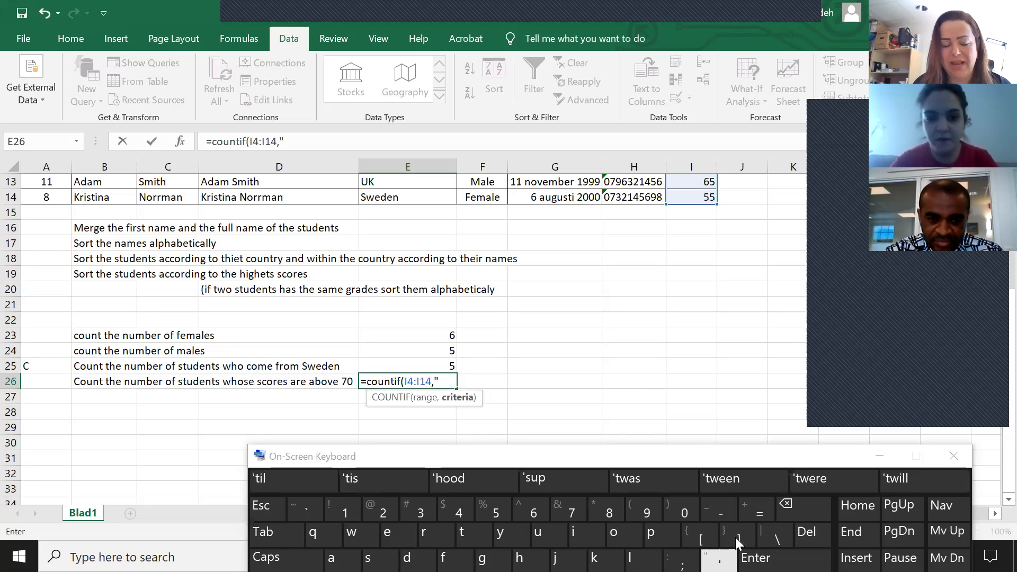
scroll(754, 421, down, 1)
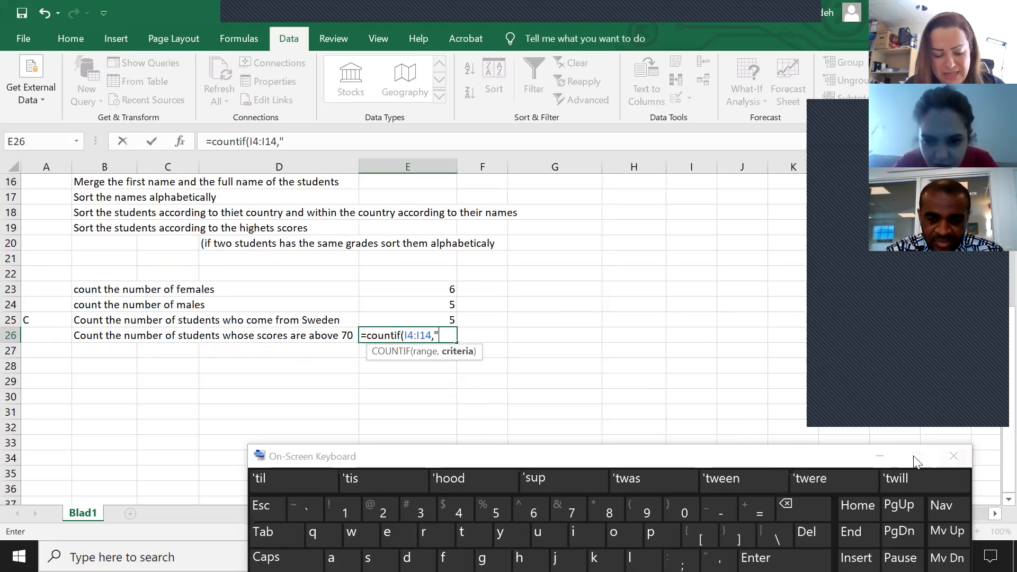
click(815, 453)
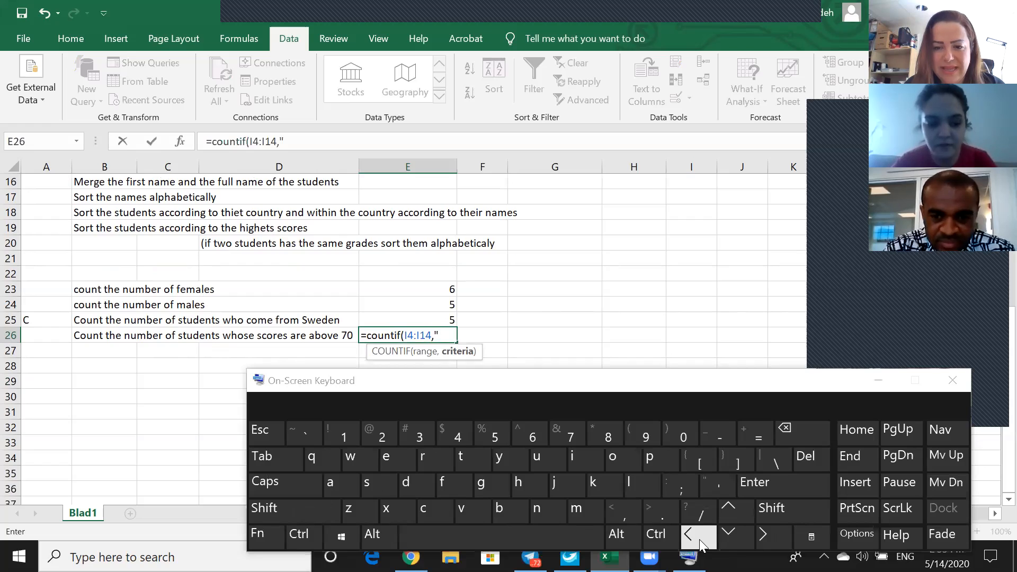
Try to insert a comparison sign after the opening quotation mark in the E26 formula, dismissing the formula warning.
key(shift)
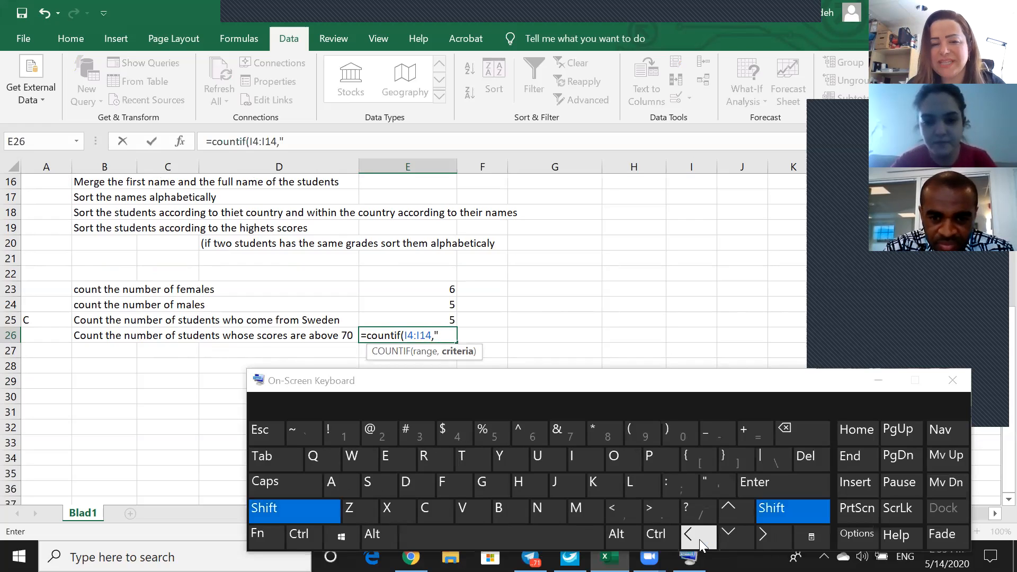
click(699, 539)
click(634, 245)
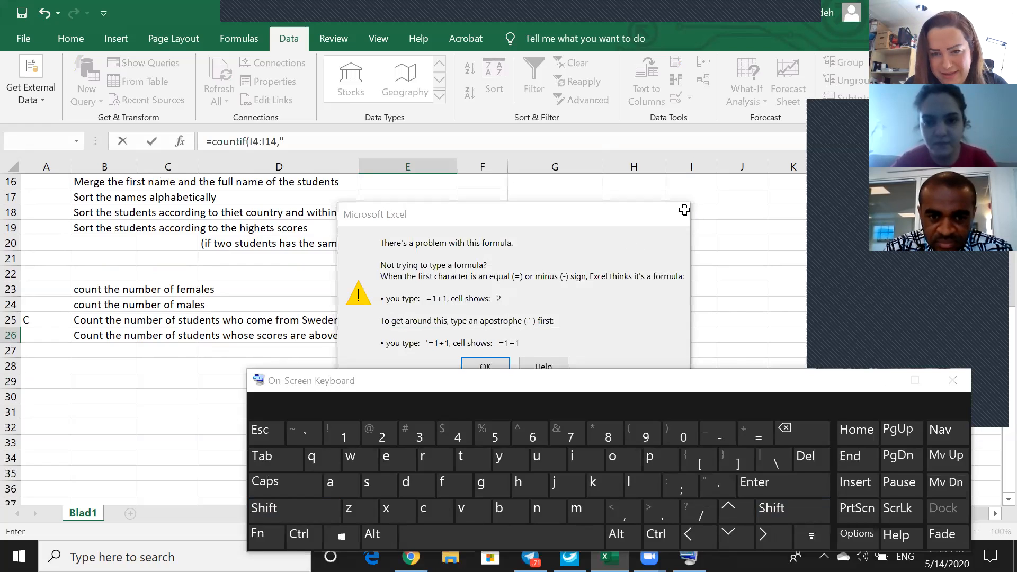
click(684, 211)
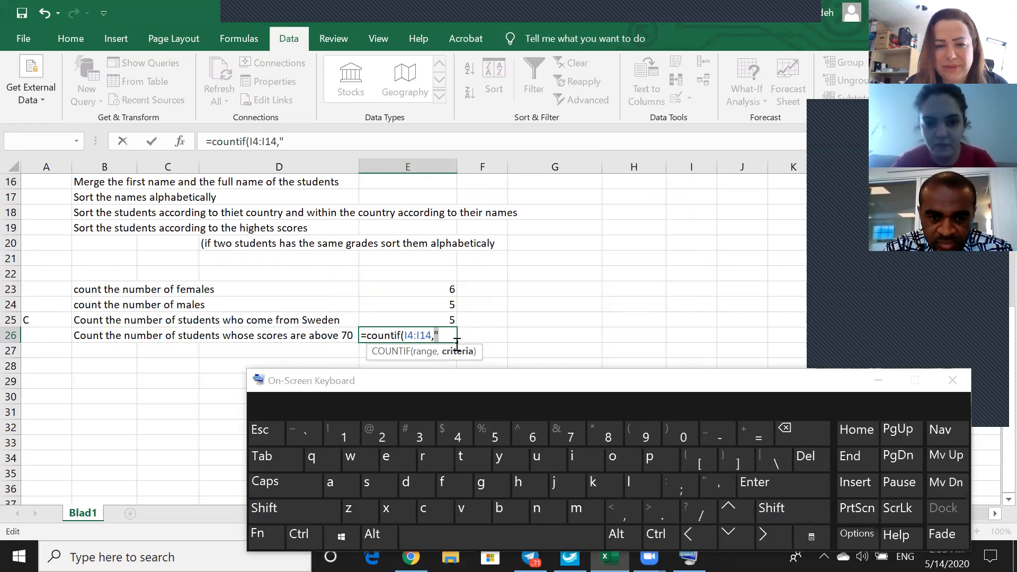
key(shift)
click(763, 539)
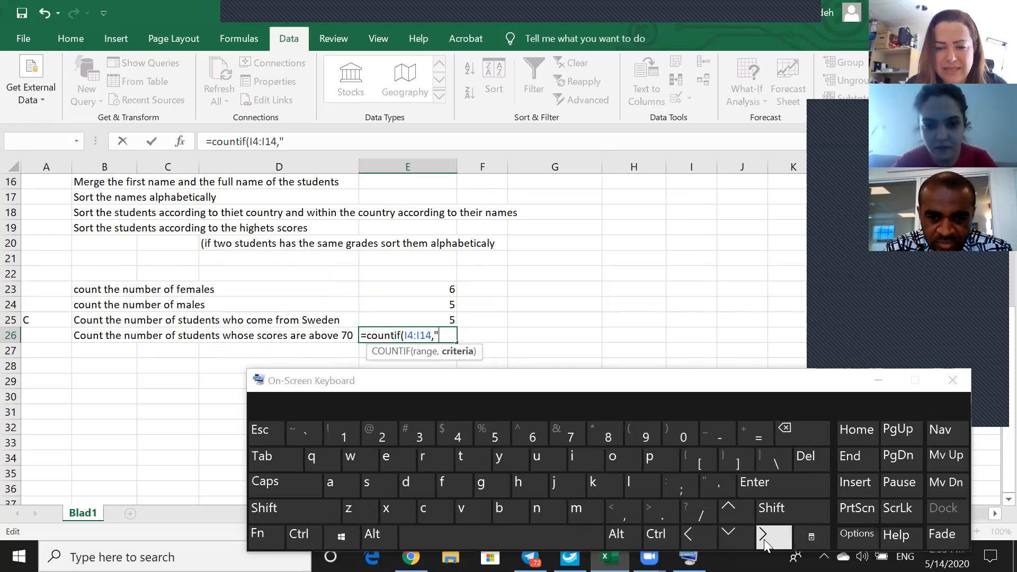
click(764, 540)
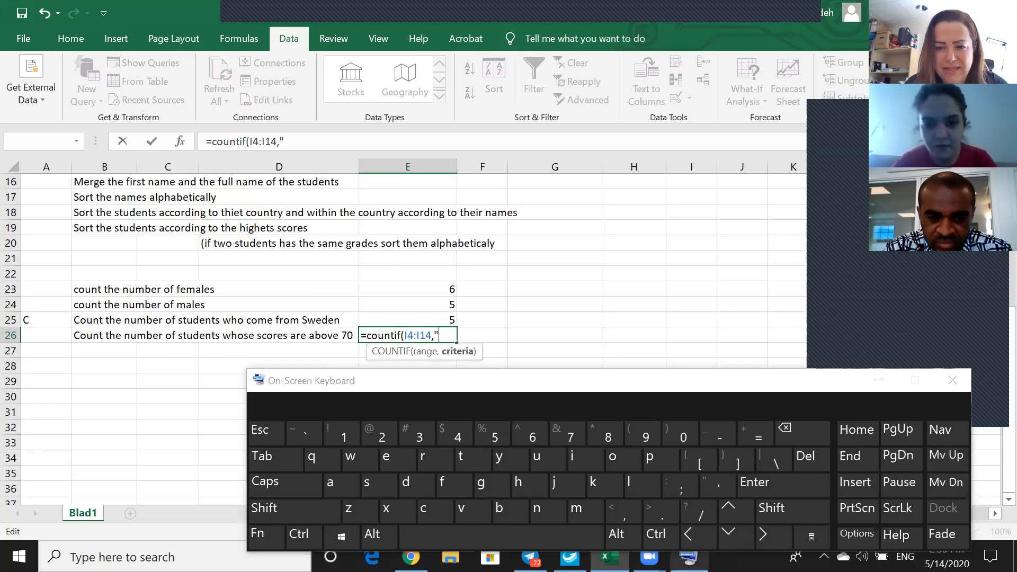
shift+click(758, 538)
shift+click(758, 538)
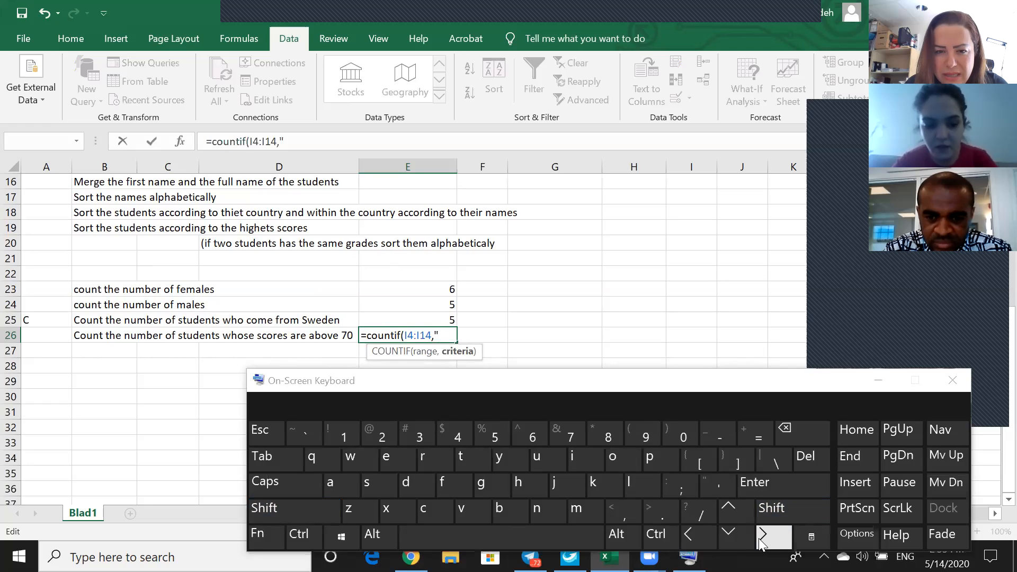
key(ctrl)
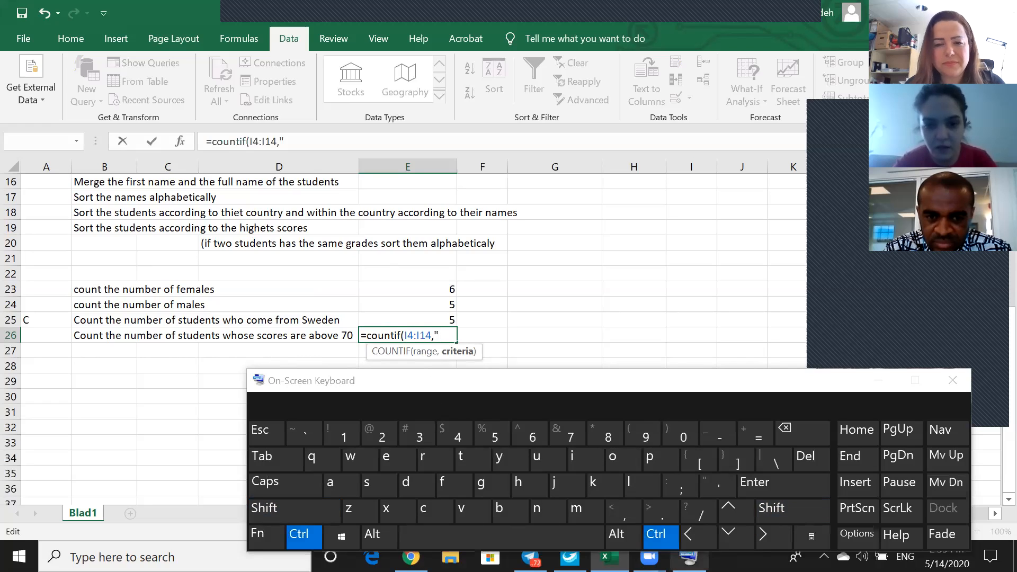
click(768, 532)
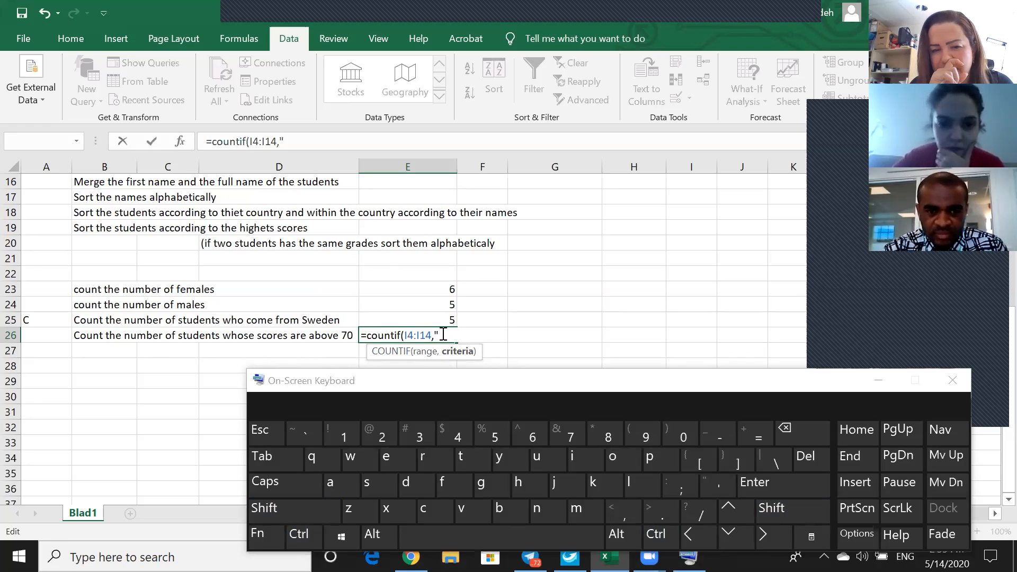
Delete the opening quotation mark from the E26 formula and retry inserting a greater-than sign after the comma.
key(BackSpace)
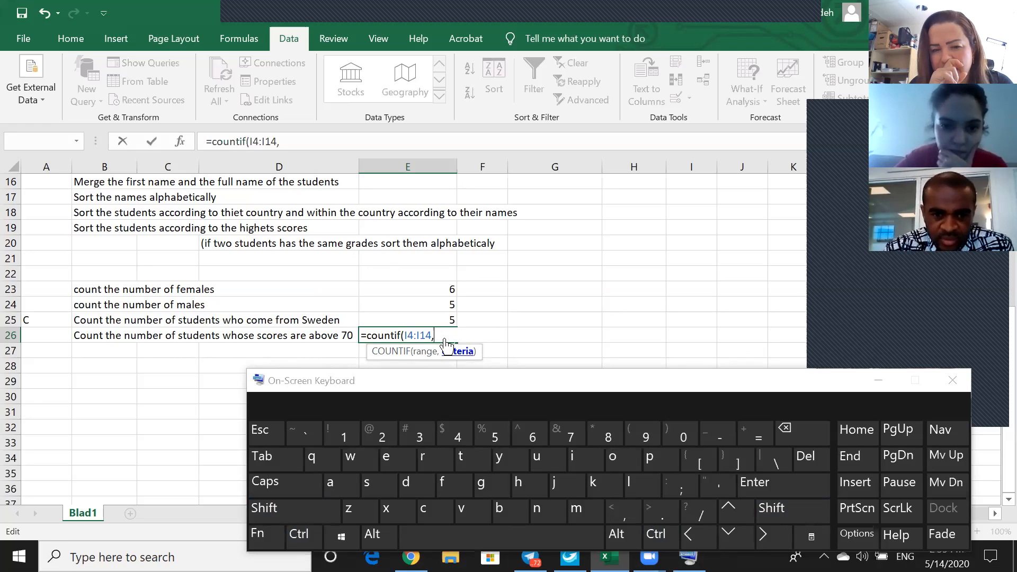
click(761, 537)
shift+click(751, 535)
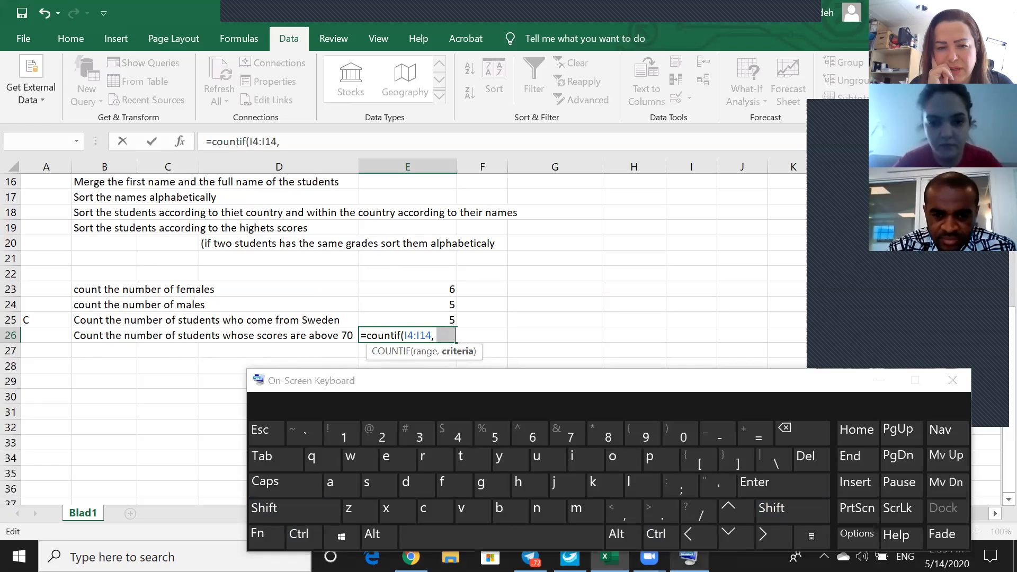
key(BackSpace)
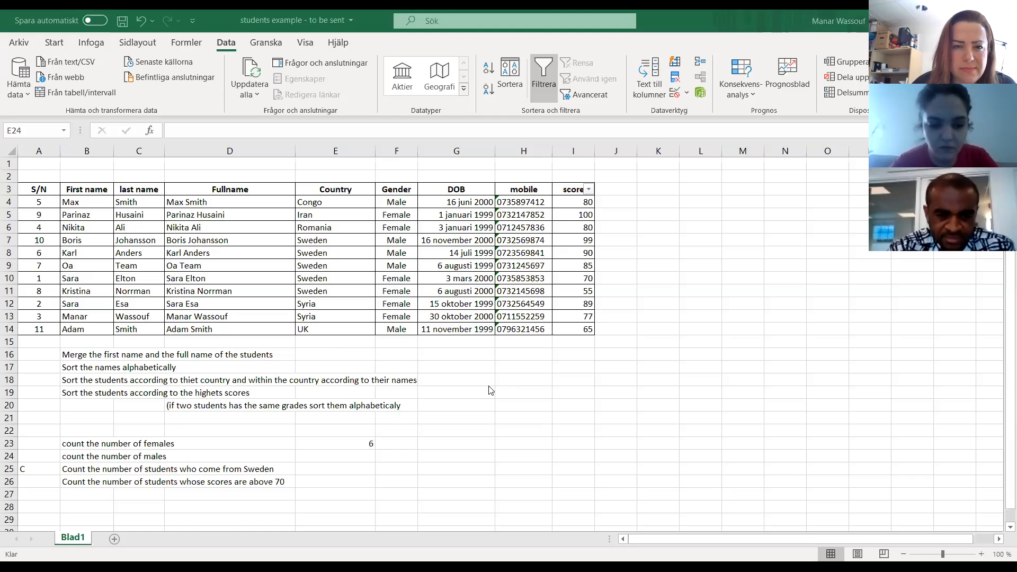
Start an ANTAL.OM formula in E26 with the score cells I4:I14 as its range, followed by a semicolon.
scroll(490, 390, down, 1)
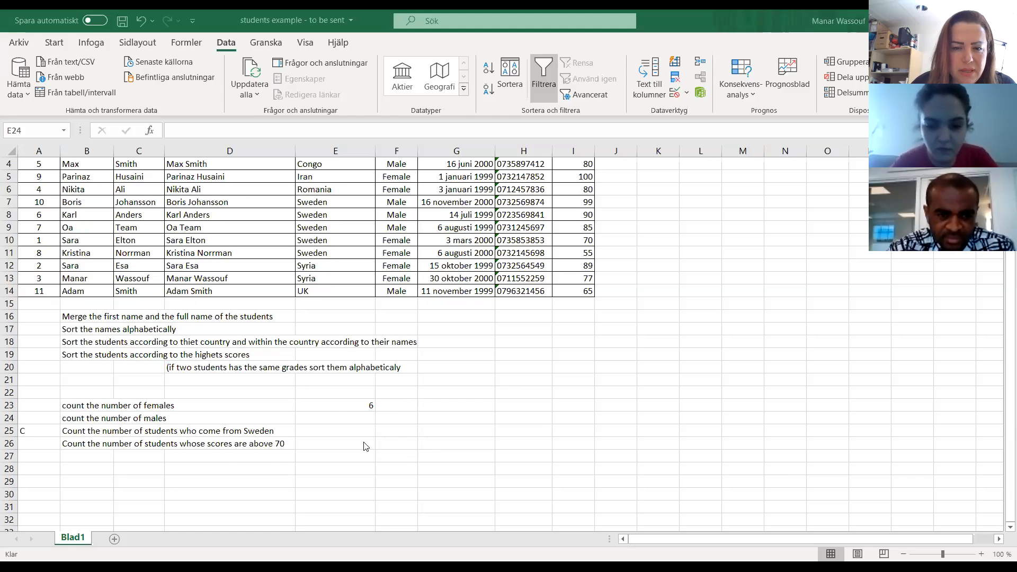
click(329, 444)
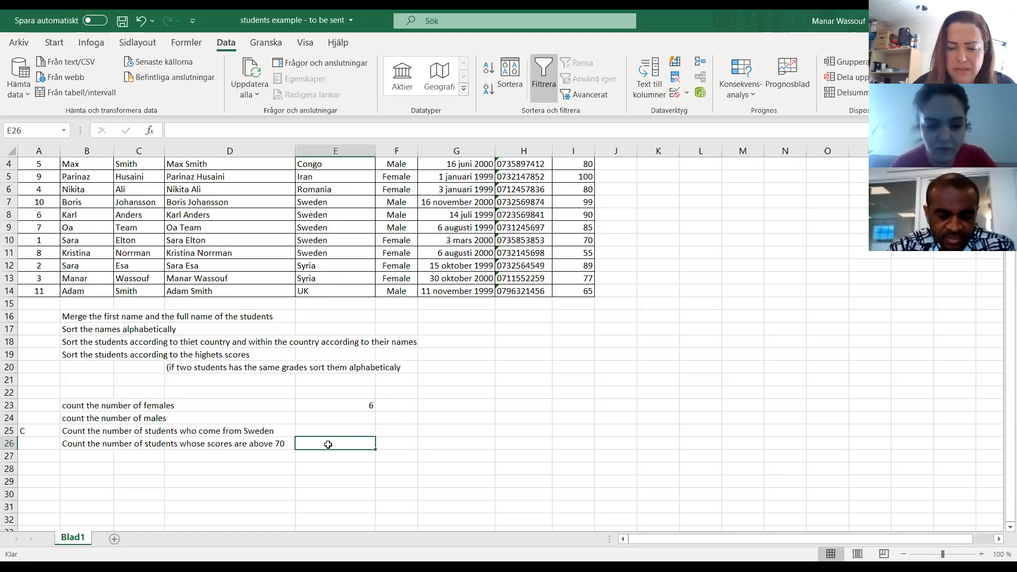
text(=)
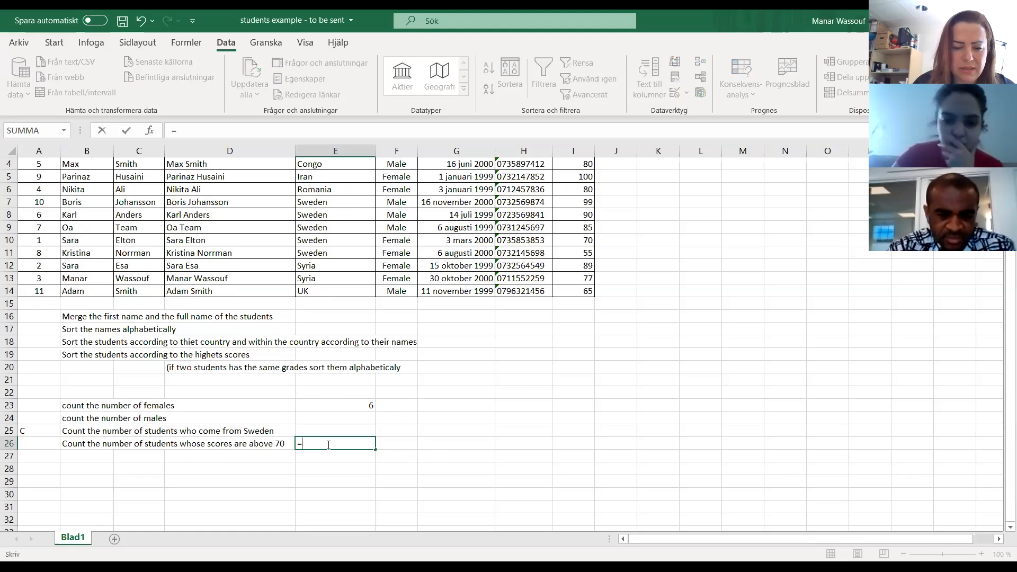
text(anta)
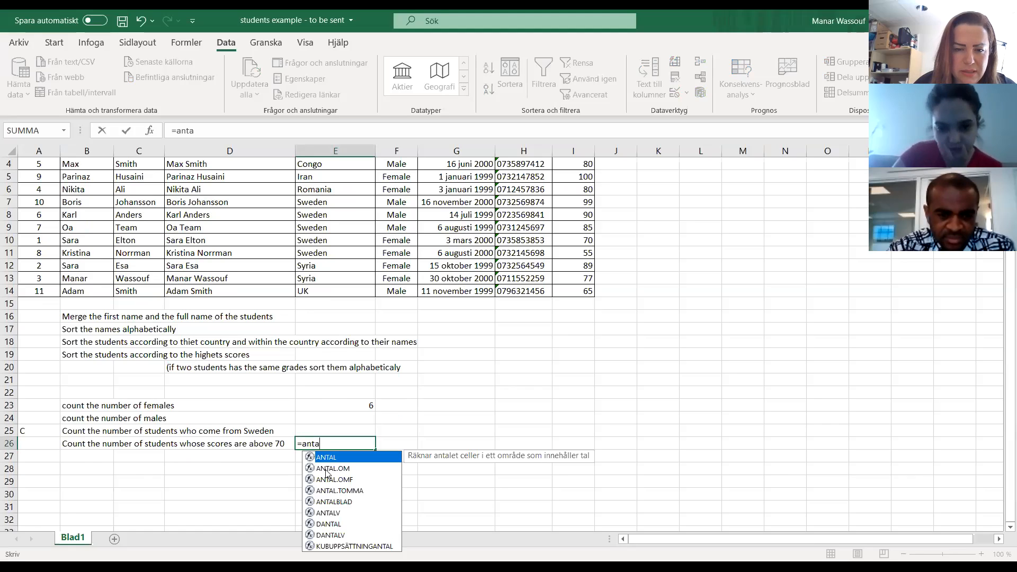
double_click(332, 468)
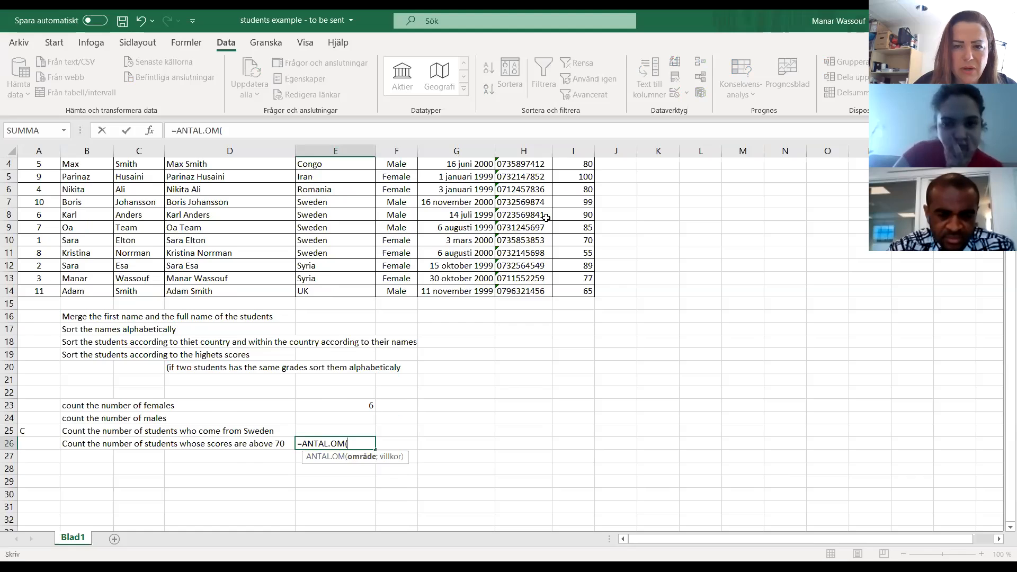
scroll(573, 202, up, 1)
click(574, 202)
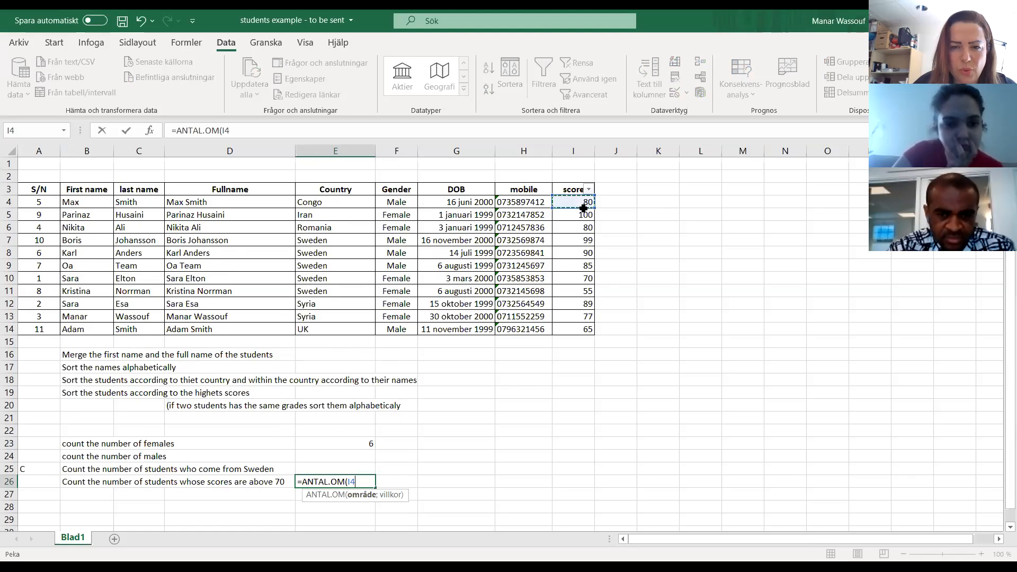
drag(583, 208, 588, 330)
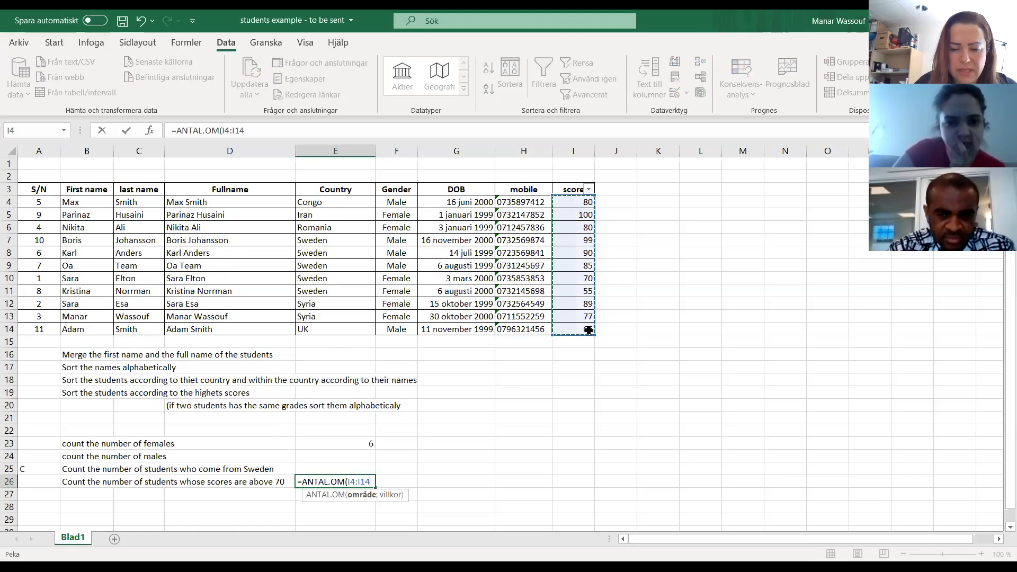
text(;)
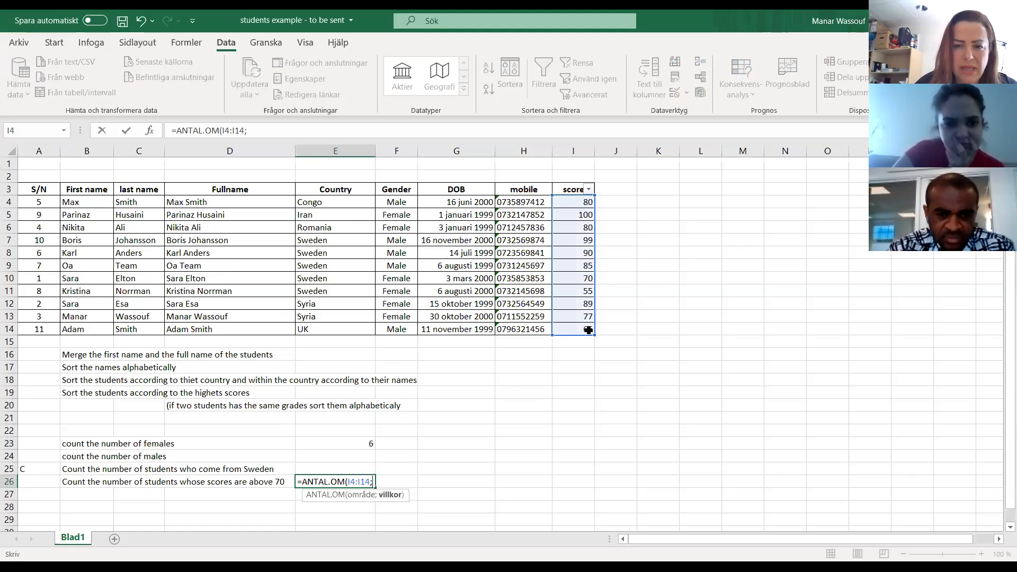
text(")
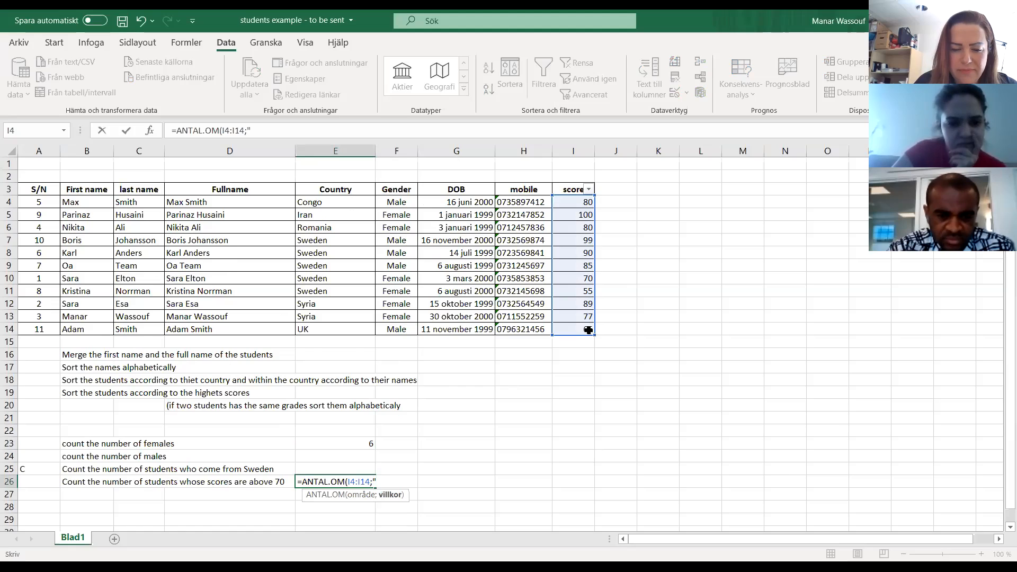
text(>)
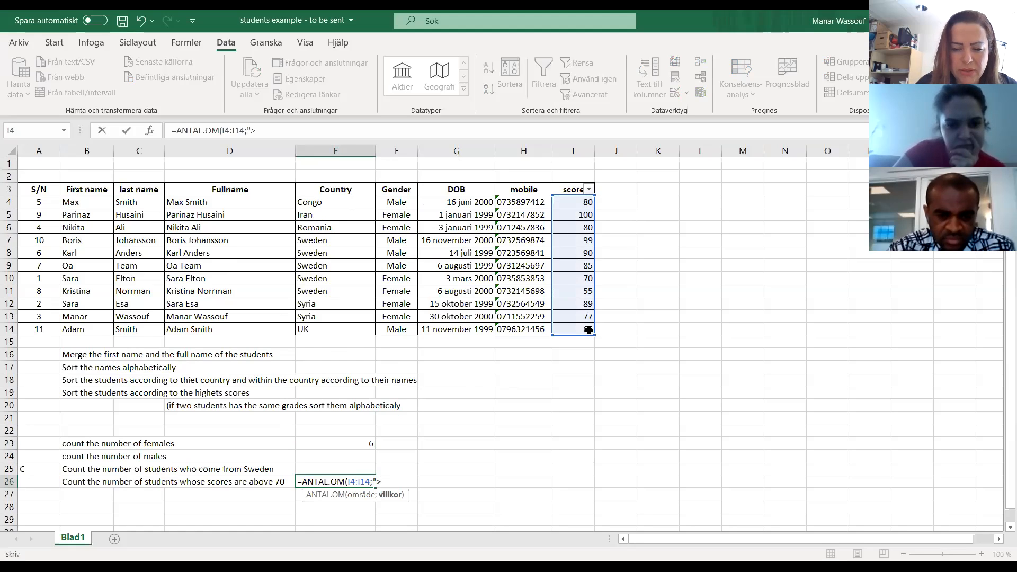
text(=)
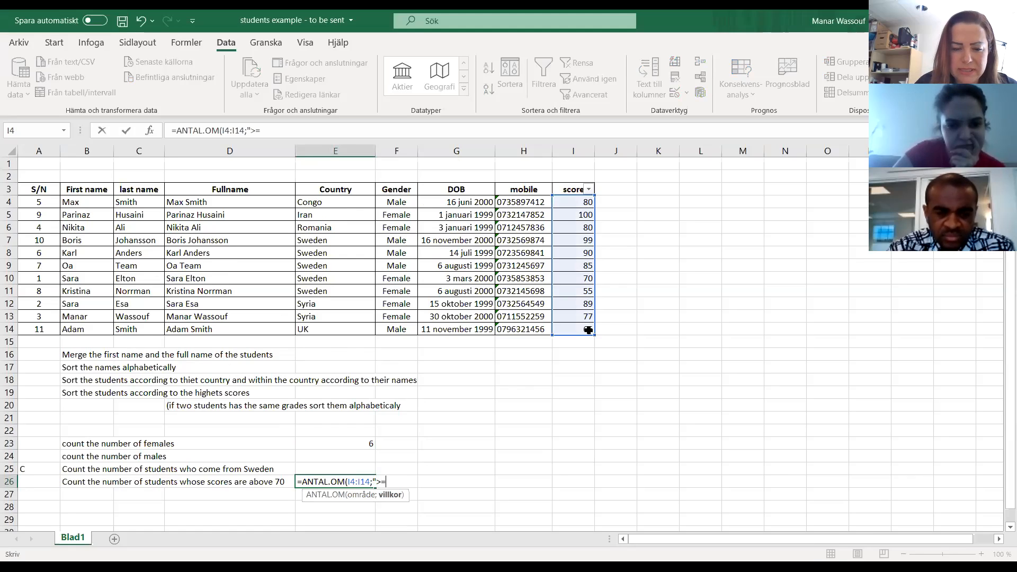
text(70)
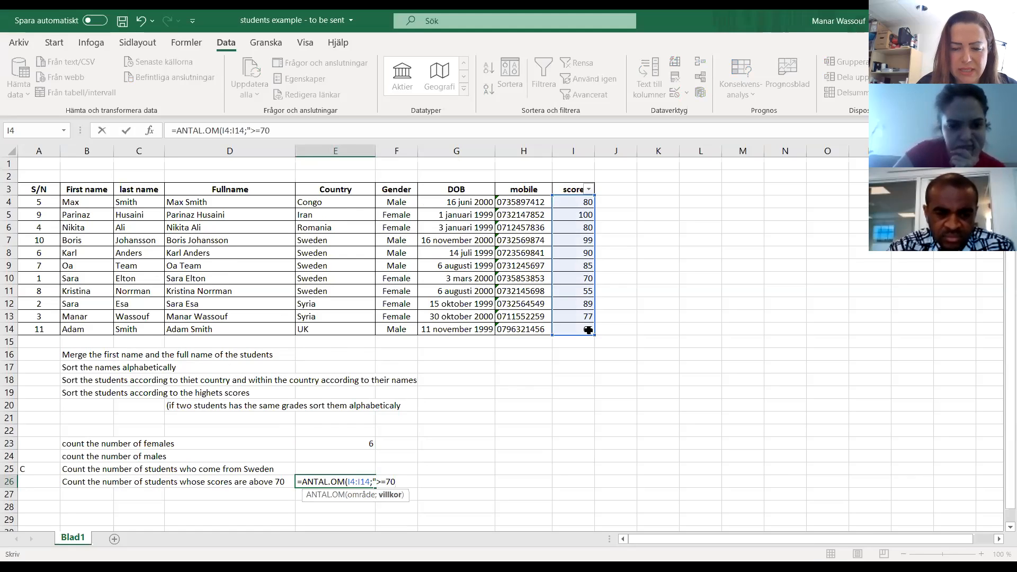
text(")
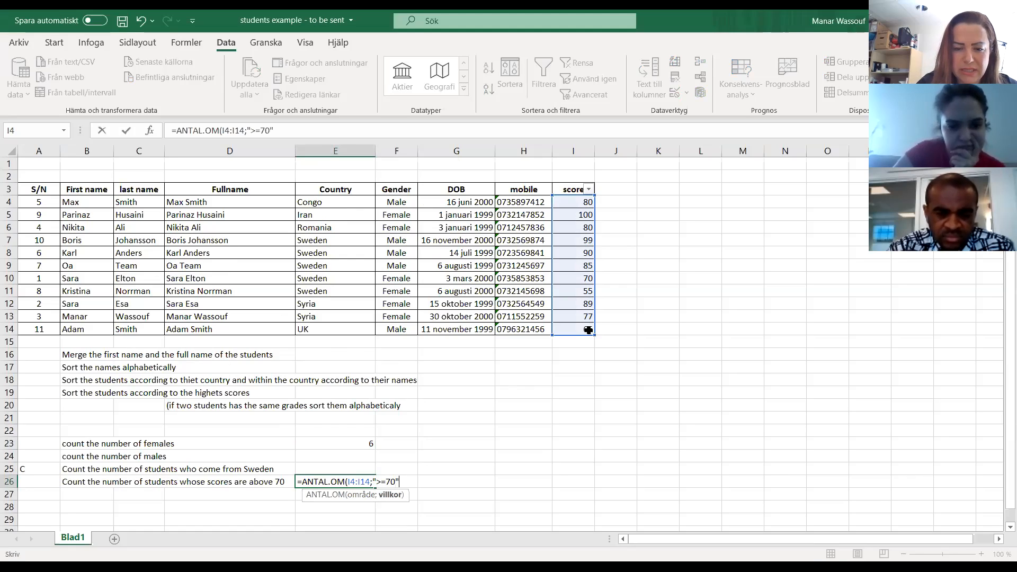
text())
Complete the E26 formula with the criterion ">=70" and a closing parenthesis, and enter it.
key(Return)
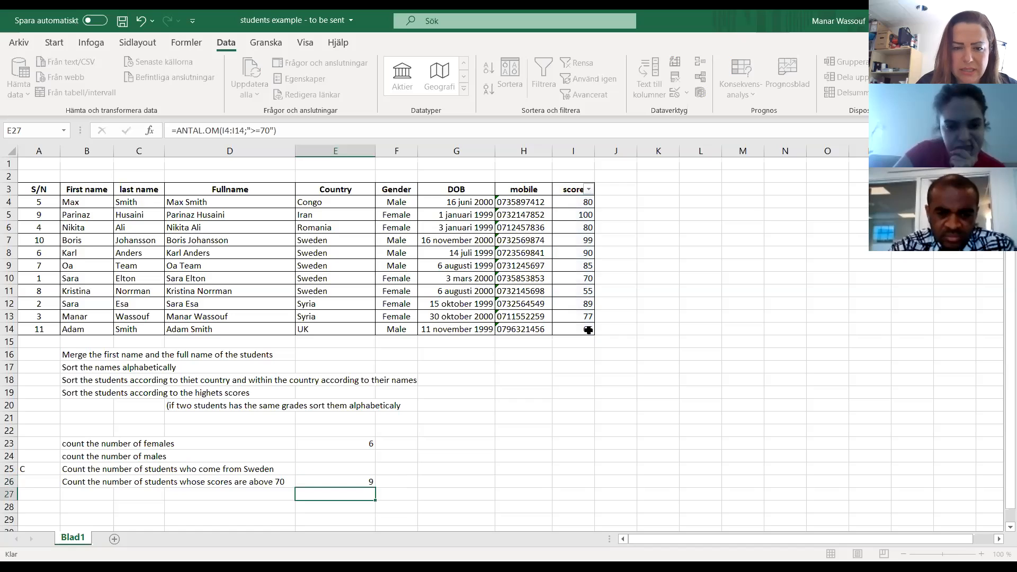
Check the E26 count formula against the individual scores in column I, going through them from I4 to I12.
click(361, 480)
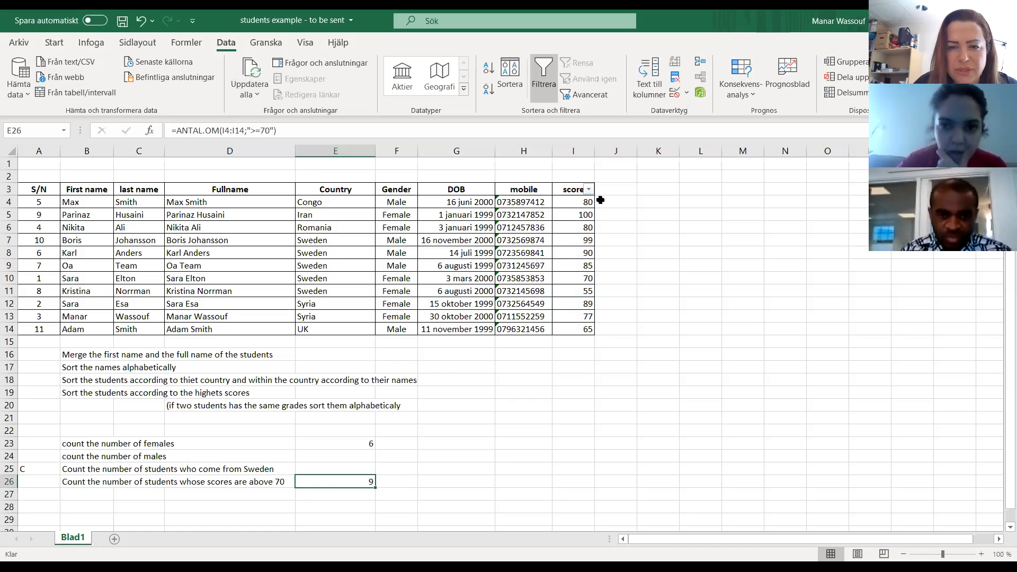
click(585, 202)
key(Down)
key(Down)
key(Down)
key(Down)
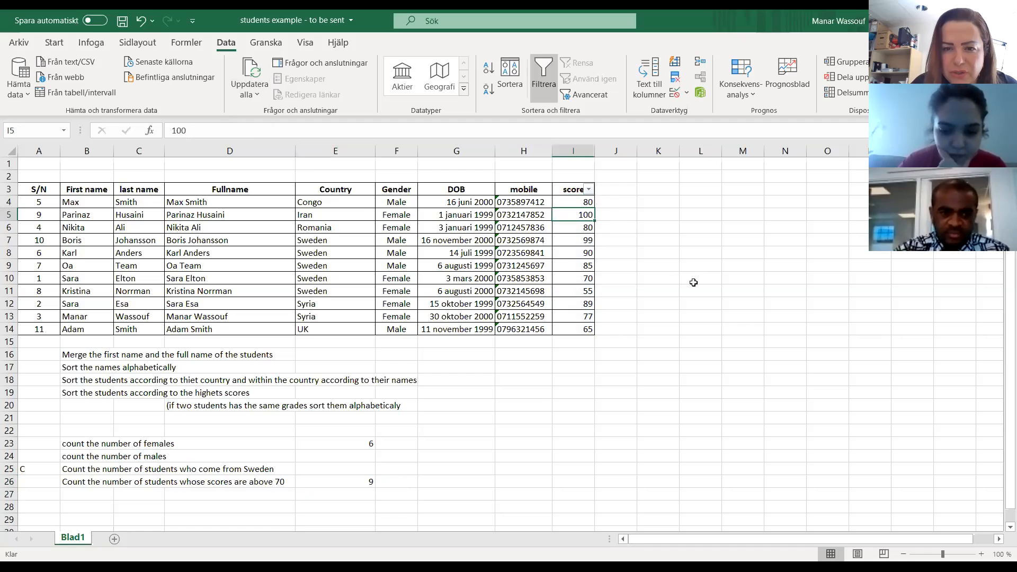
key(Down)
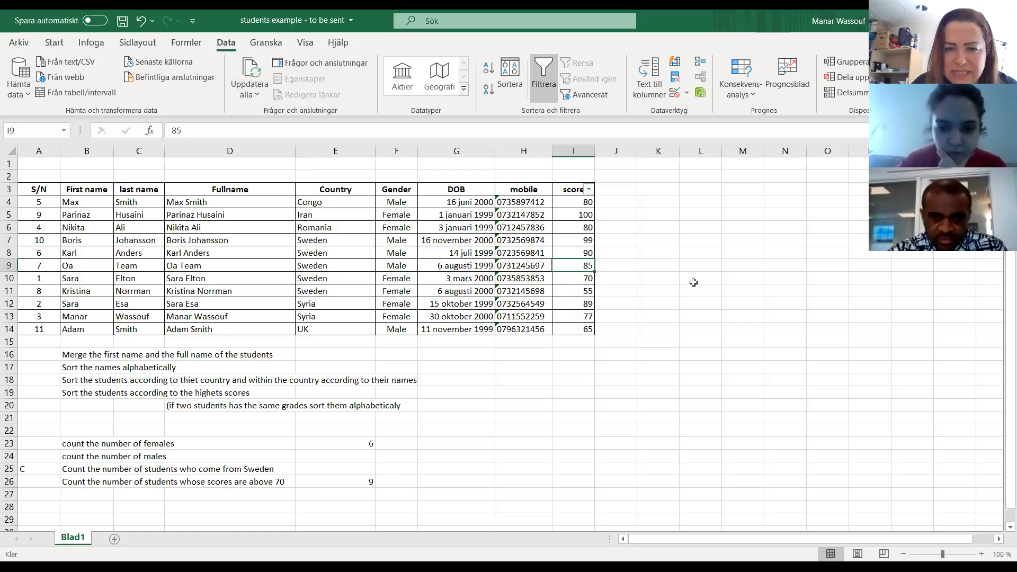
key(Down)
key(Down)
key(Down)
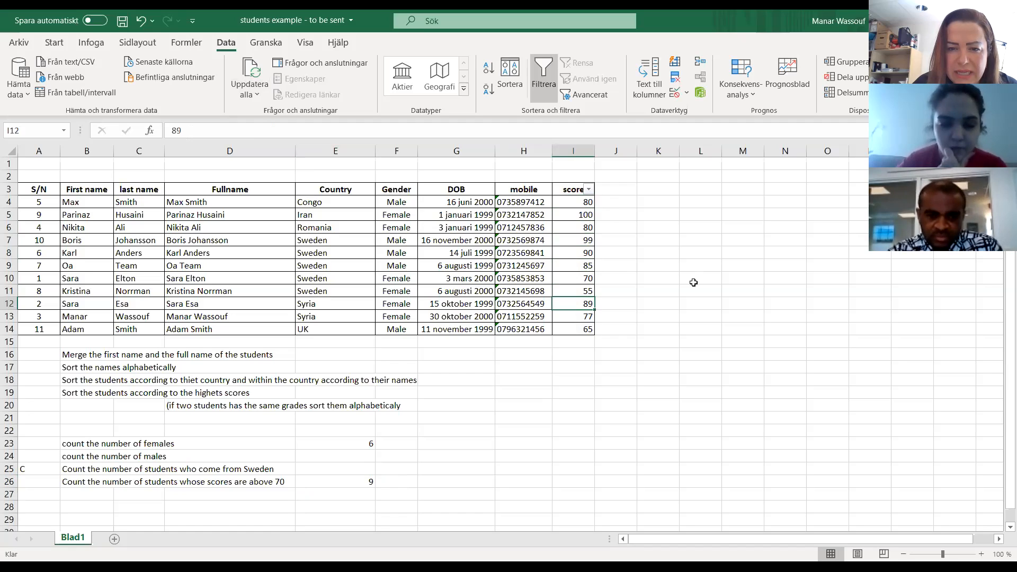
key(Up)
key(Up)
key(Up)
key(Up)
key(Up)
key(Up)
key(Up)
key(Up)
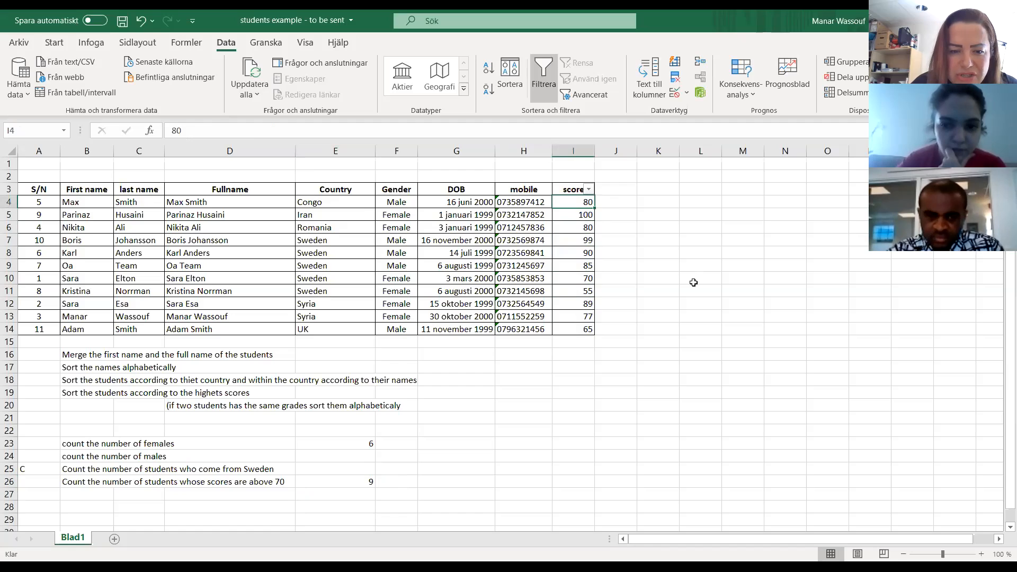
key(Down)
key(Down)
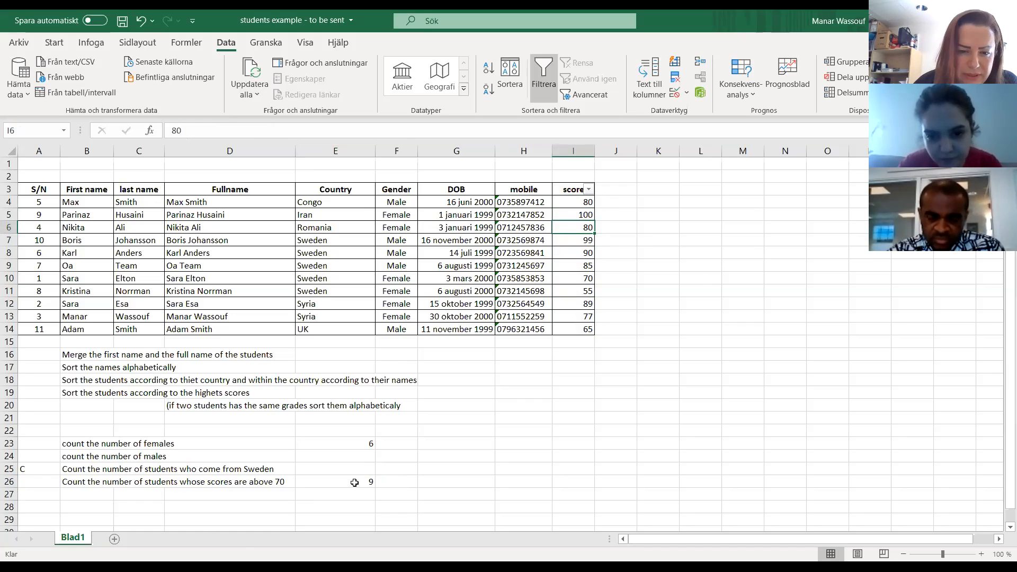
Change the E26 criterion to ">70" by removing the equals sign, and reselect the cell to check it.
click(353, 481)
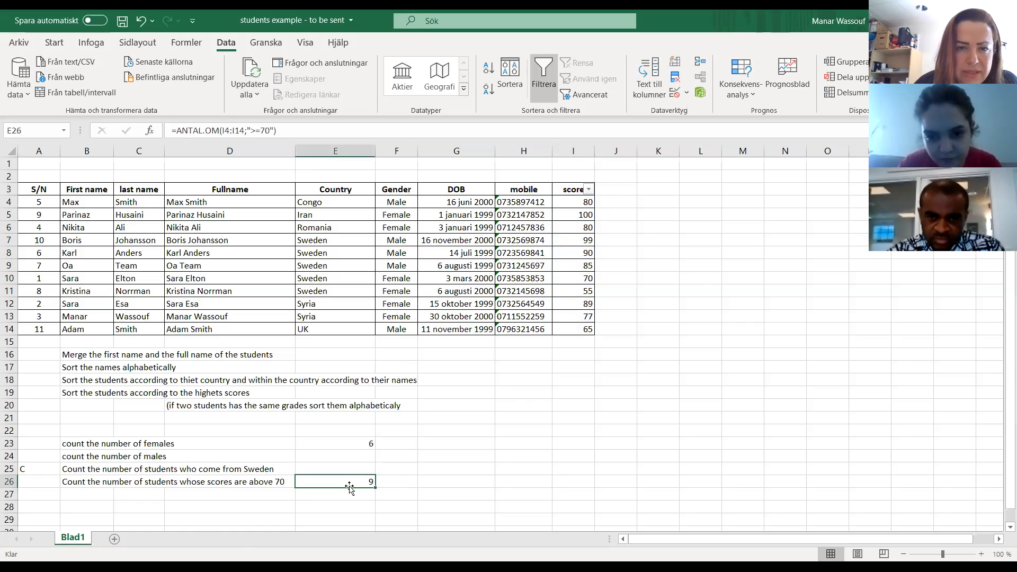
click(262, 132)
key(Delete)
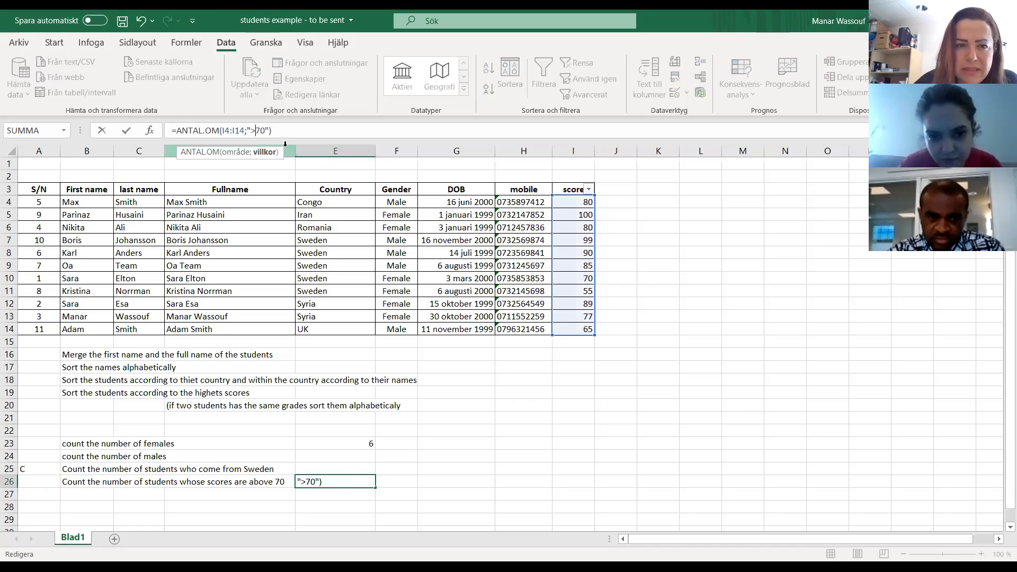
key(Return)
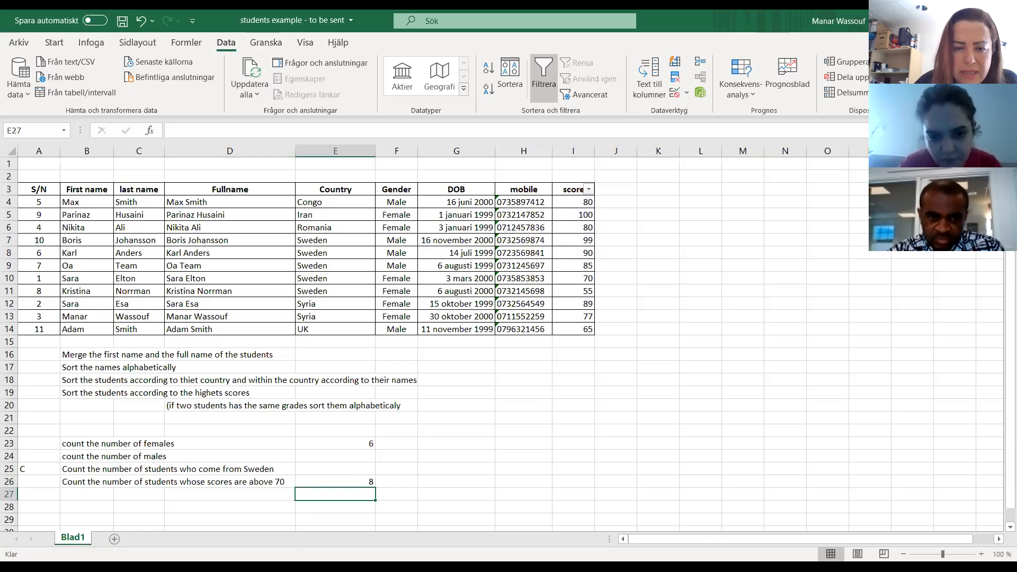
click(368, 483)
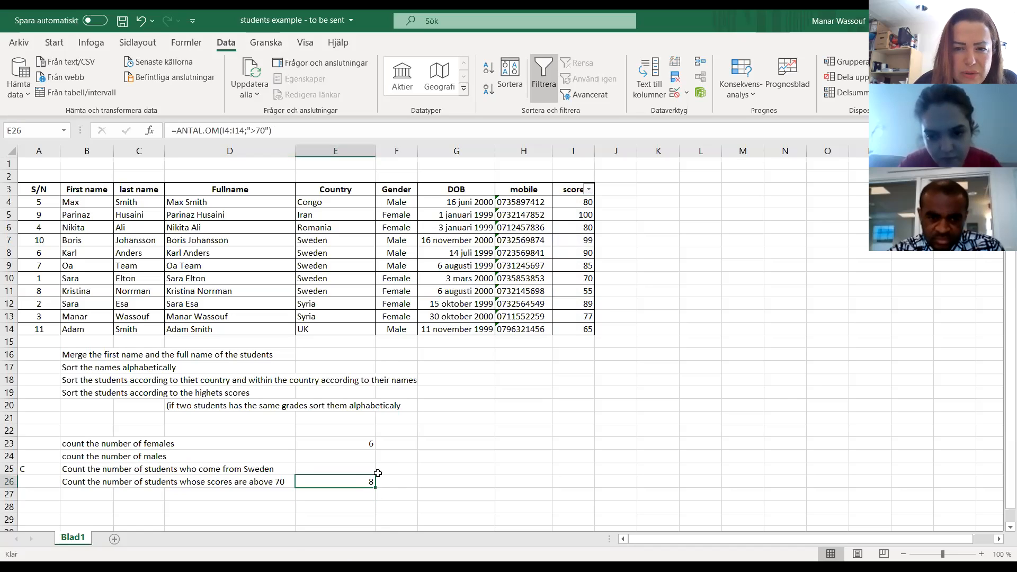
Restore the equals sign in the E26 formula so its criterion is ">=70".
click(577, 328)
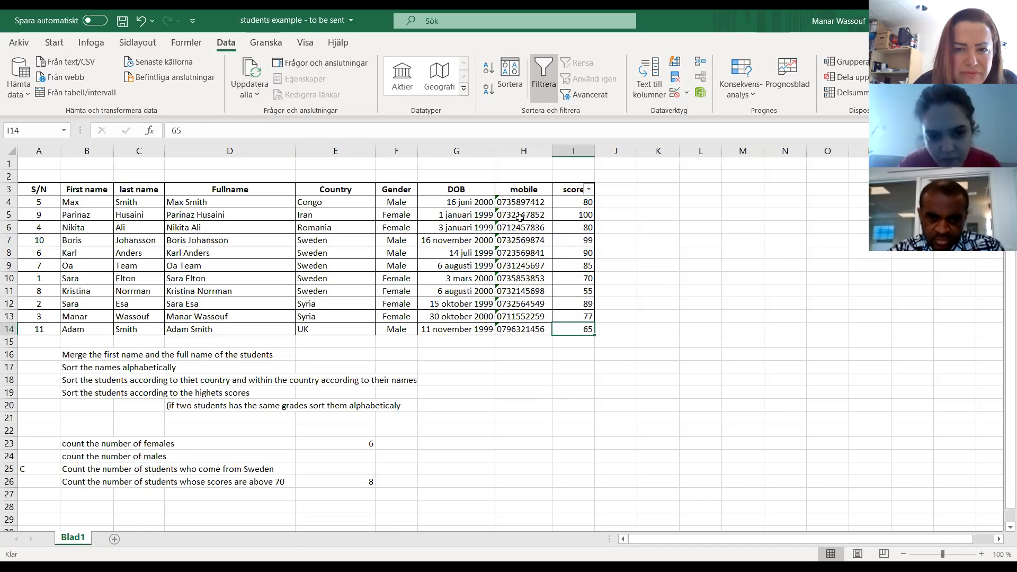
click(318, 481)
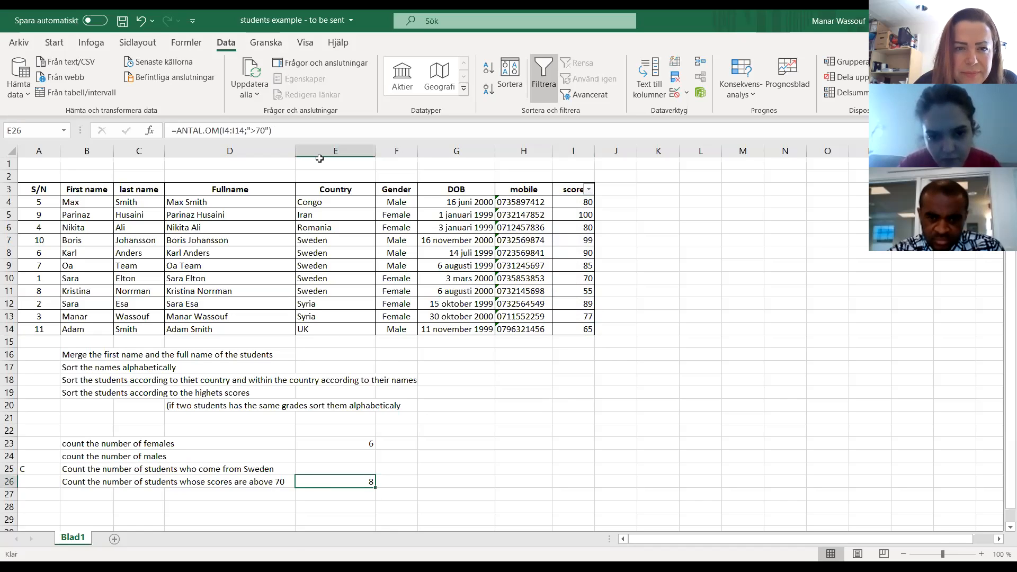
click(258, 131)
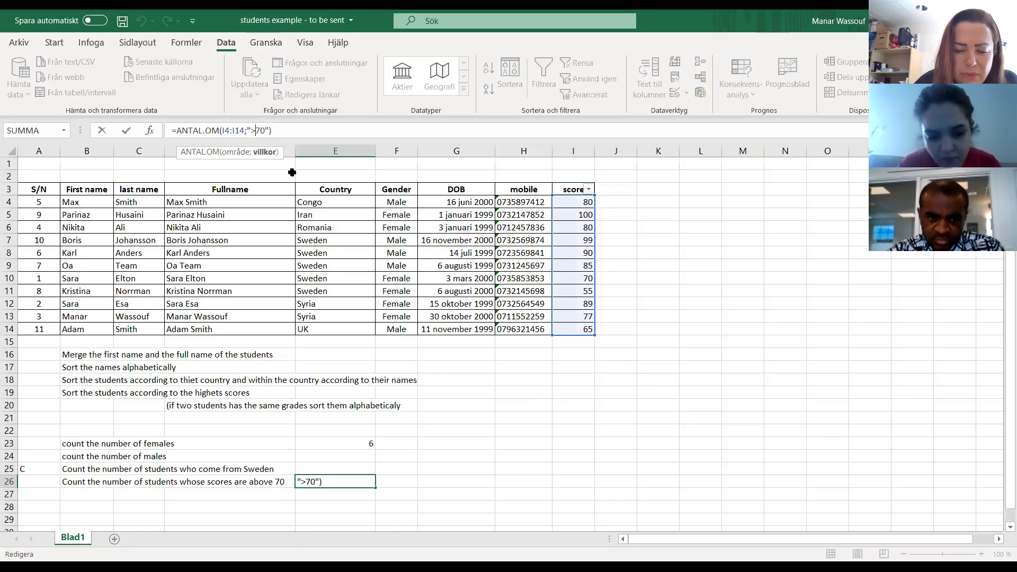
text(=)
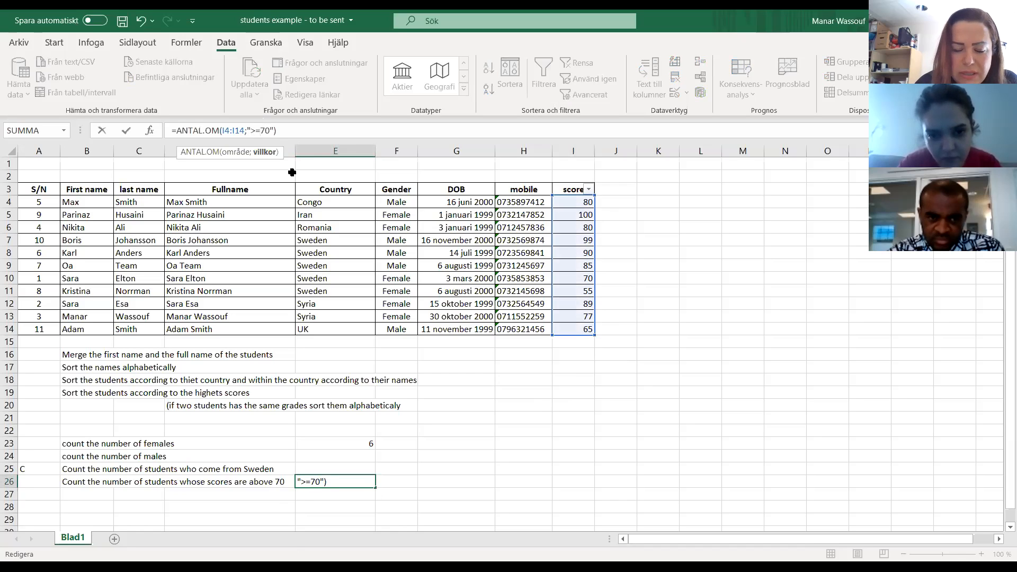
key(Return)
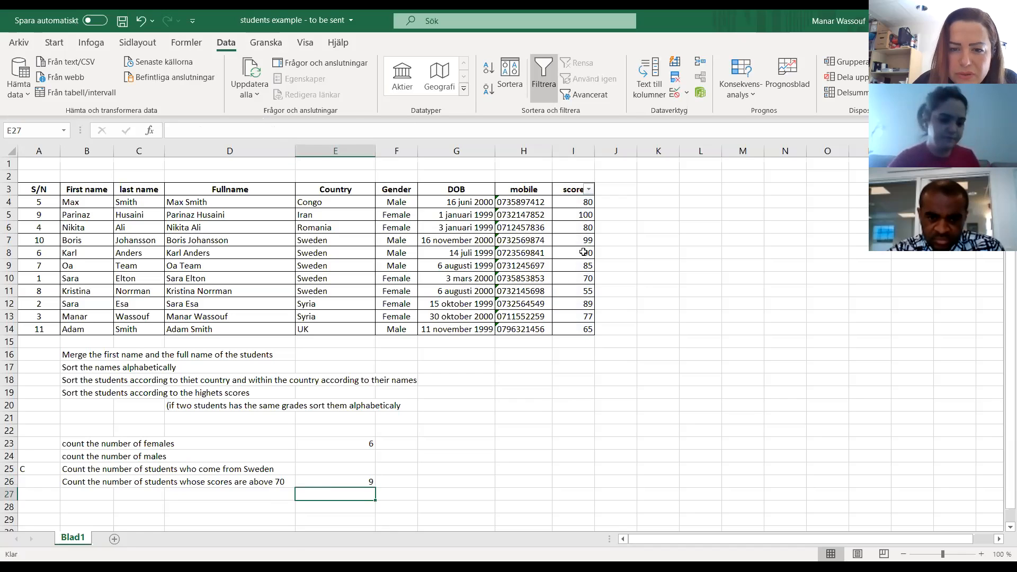
Examine the low scores in I14 and I11 and the ANTAL.OM formula in E26.
click(574, 329)
click(574, 291)
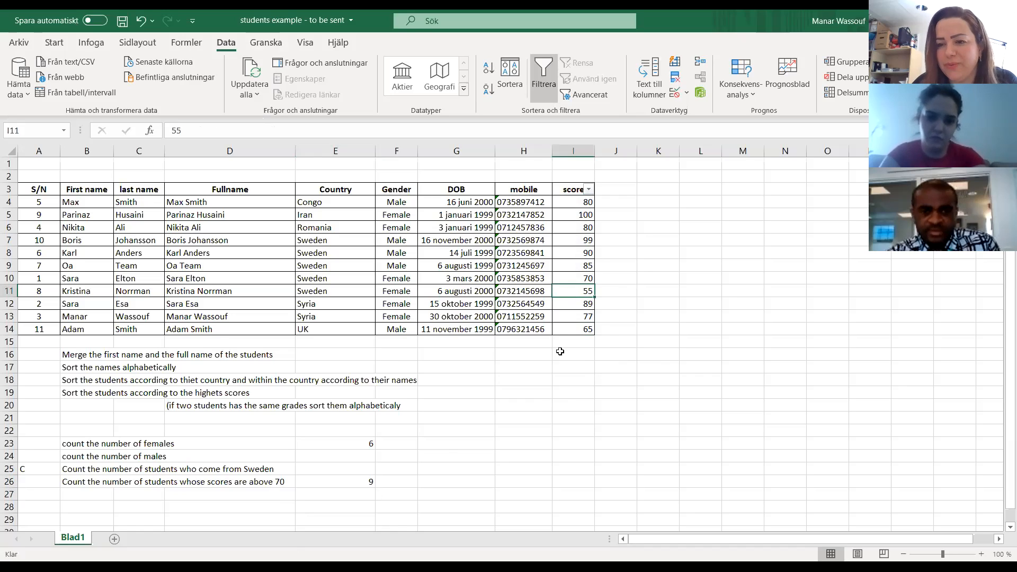
click(362, 482)
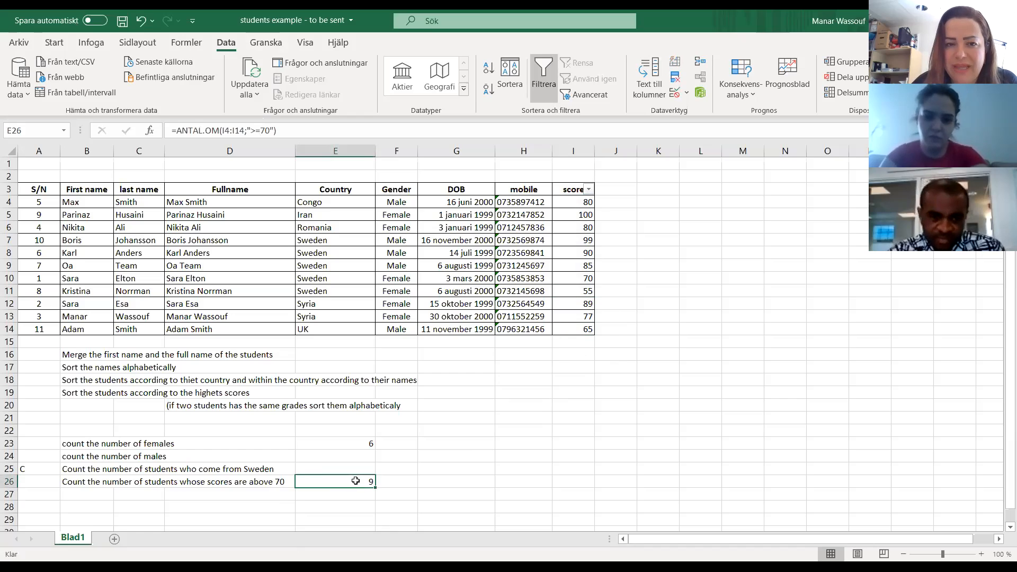
click(287, 131)
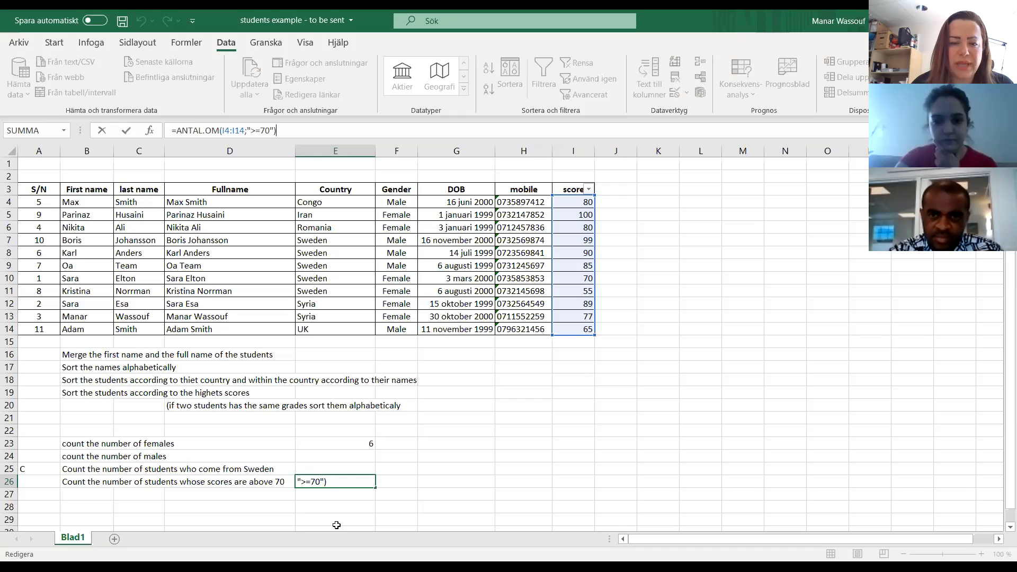
key(ctrl+Return)
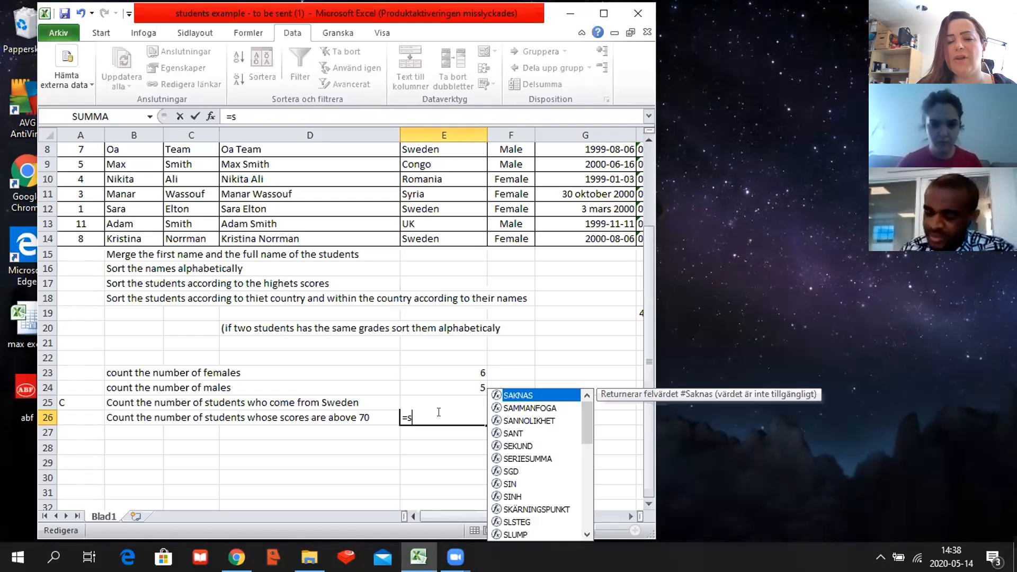
Replace the wrongly started function name in E26 with the ANTAL.OM function.
key(BackSpace)
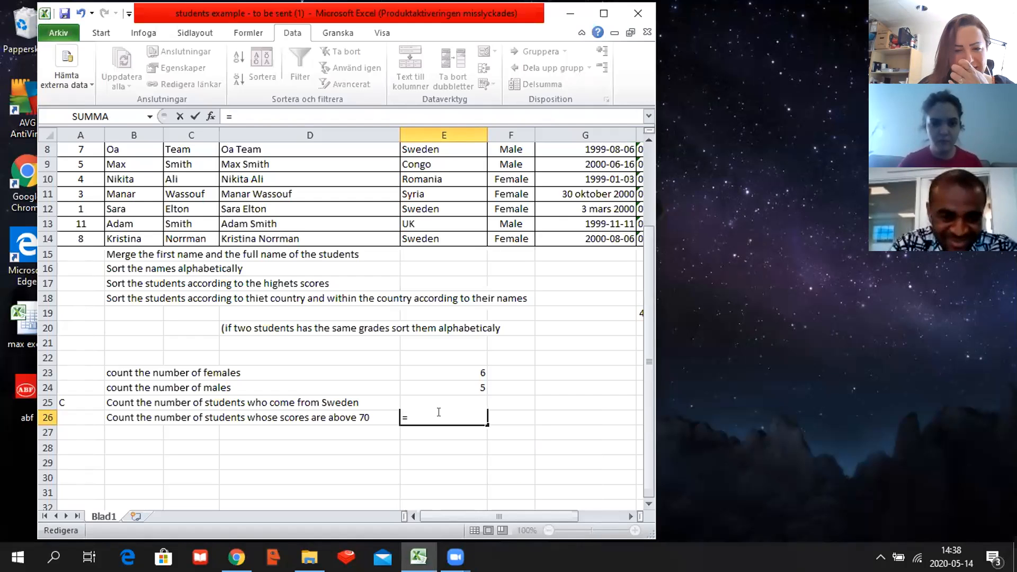
text(ant)
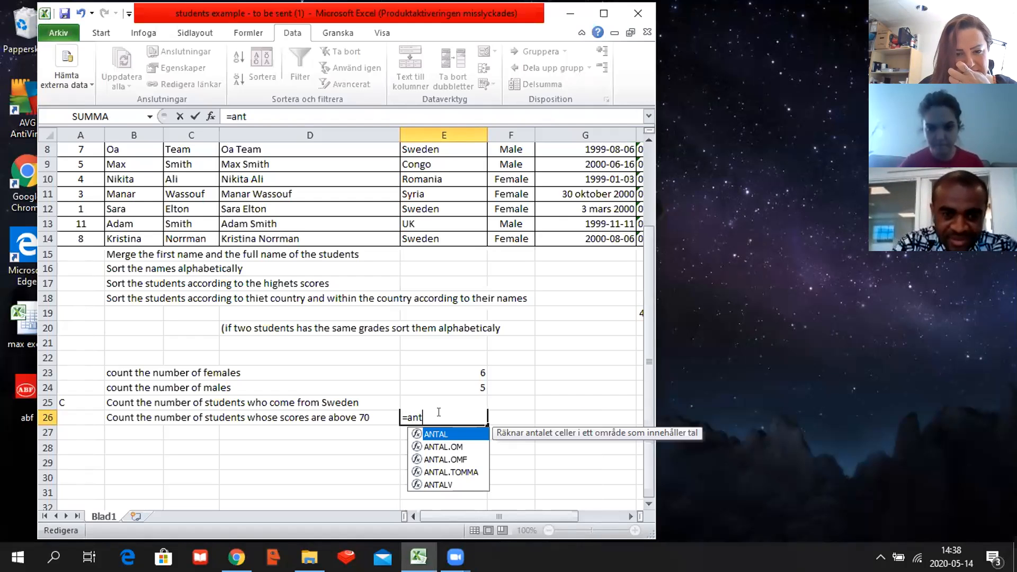
click(467, 447)
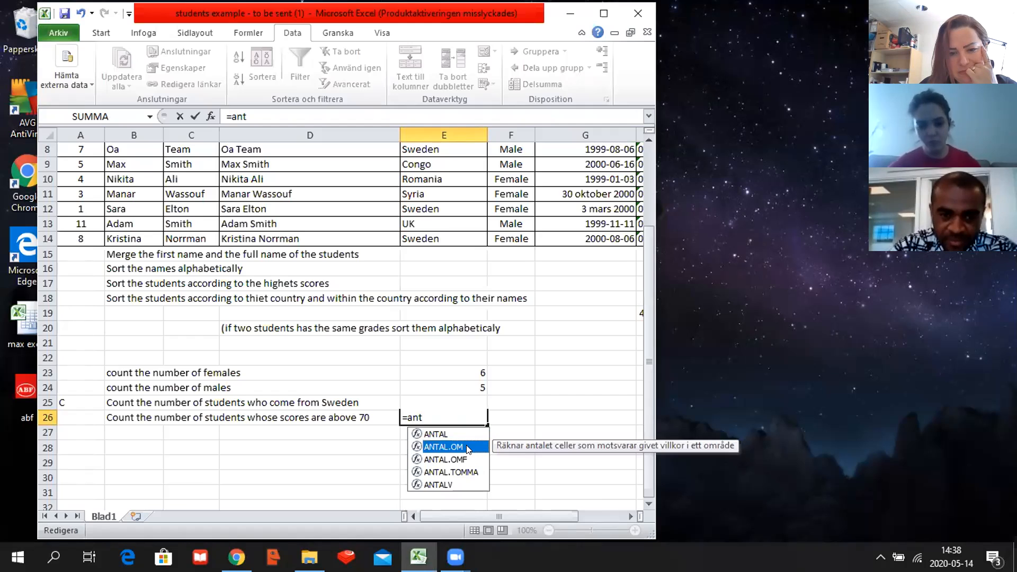
double_click(467, 448)
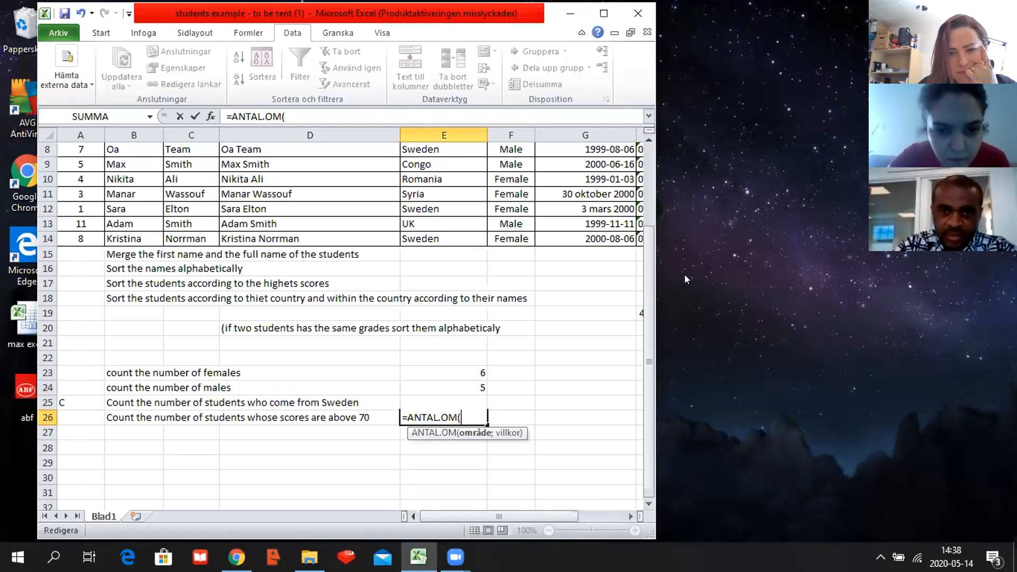
Set the score cells I4:I14 as the range of the ANTAL.OM formula in E26.
click(625, 517)
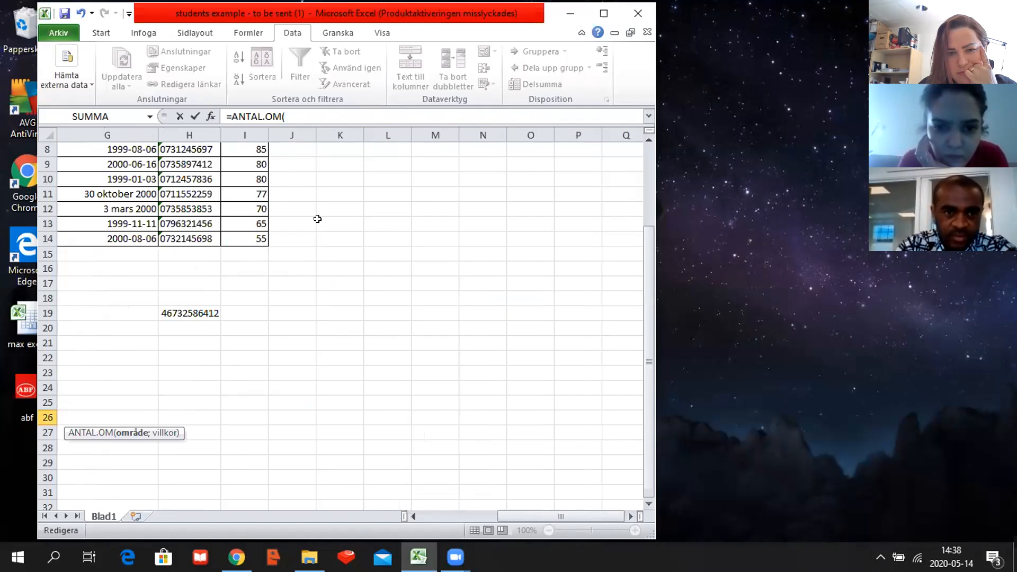
scroll(421, 232, up, 2)
drag(257, 174, 256, 320)
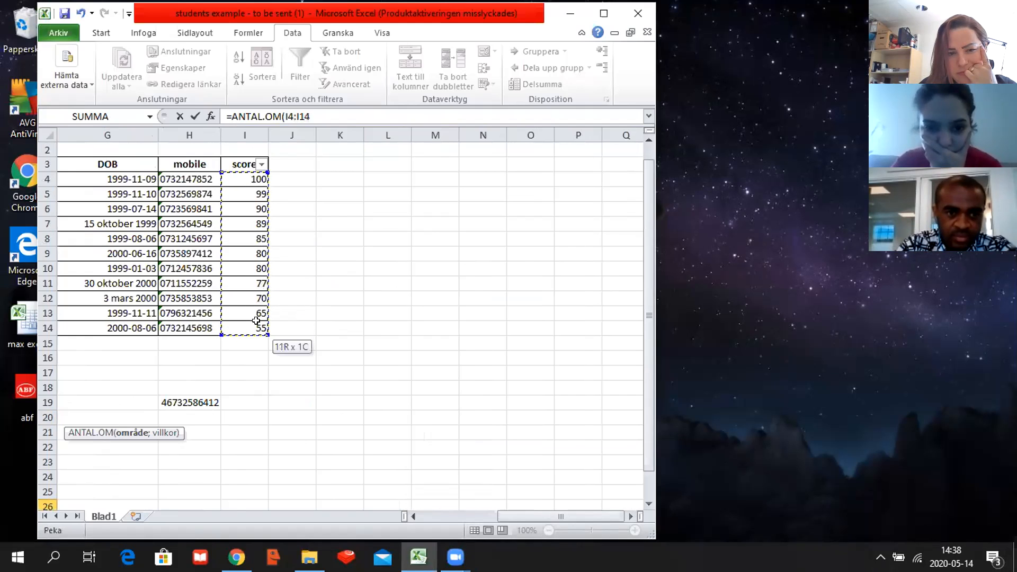
scroll(361, 272, down, 1)
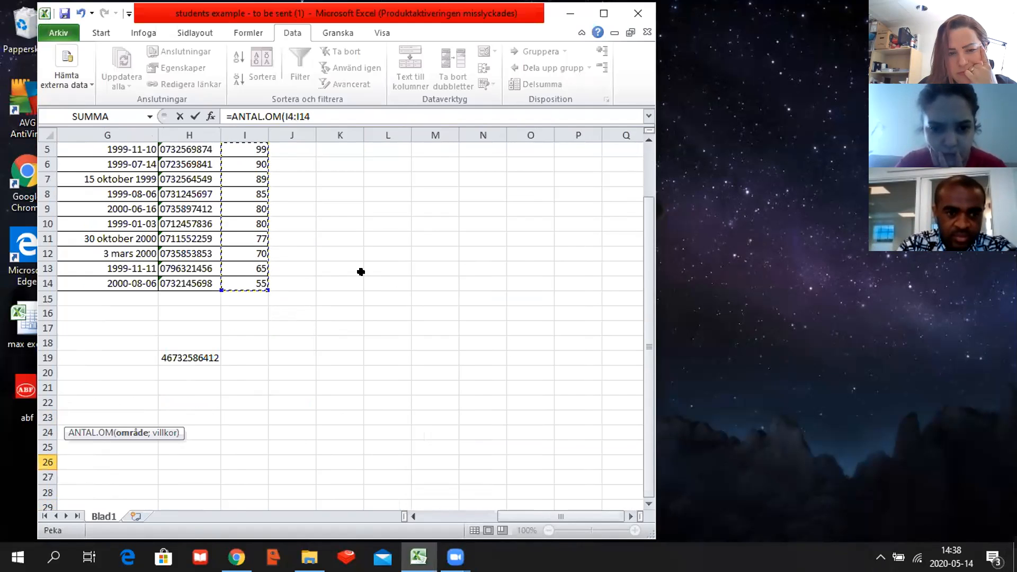
scroll(361, 271, down, 2)
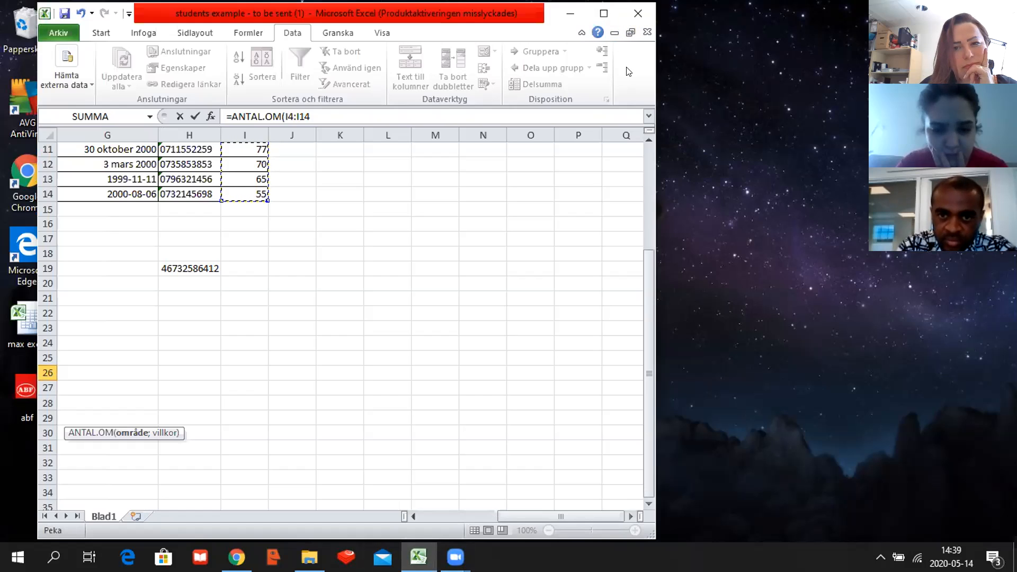
scroll(333, 369, down, 3)
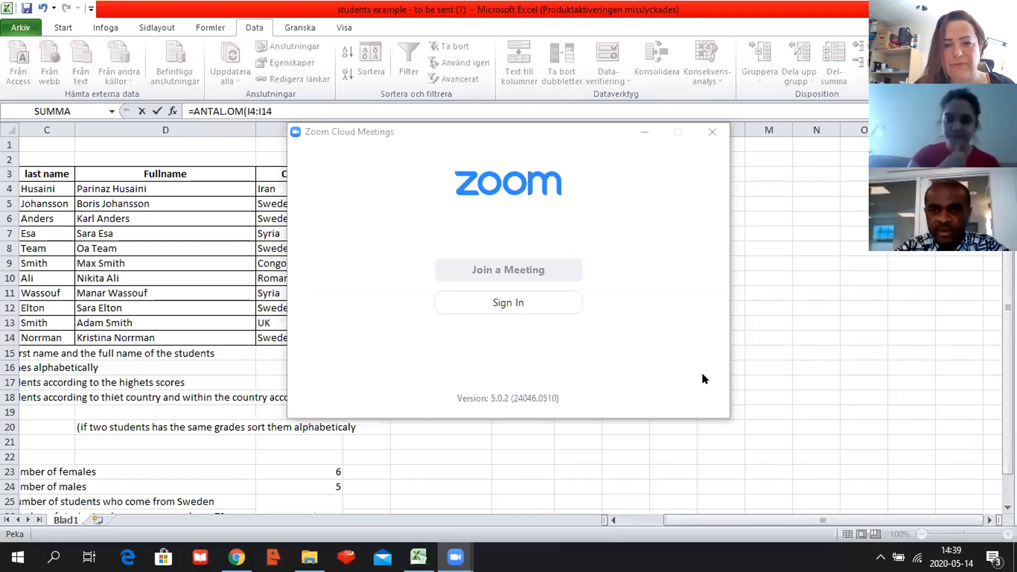
Close the Zoom Cloud Meetings window that covers the worksheet.
click(495, 267)
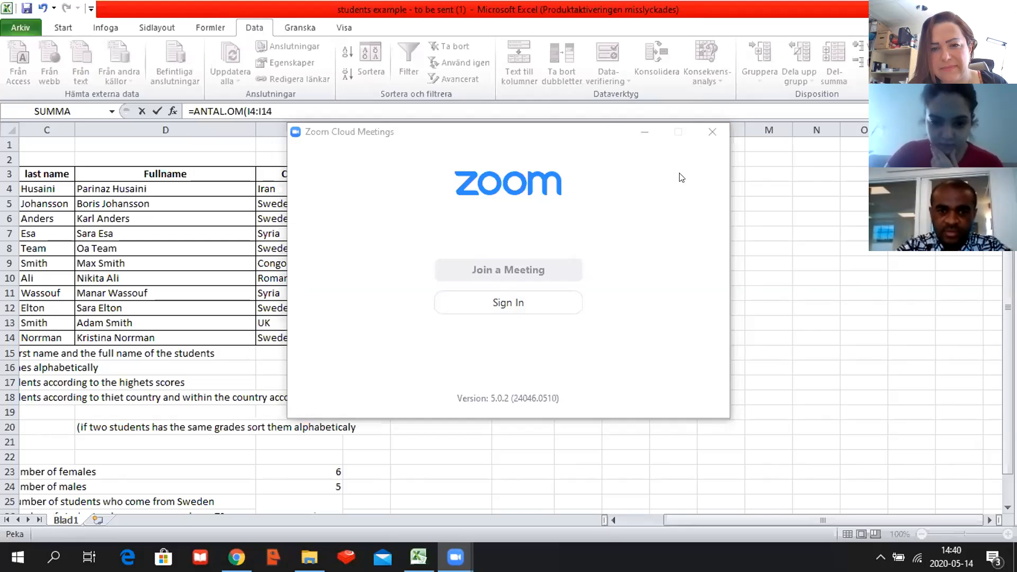
click(709, 125)
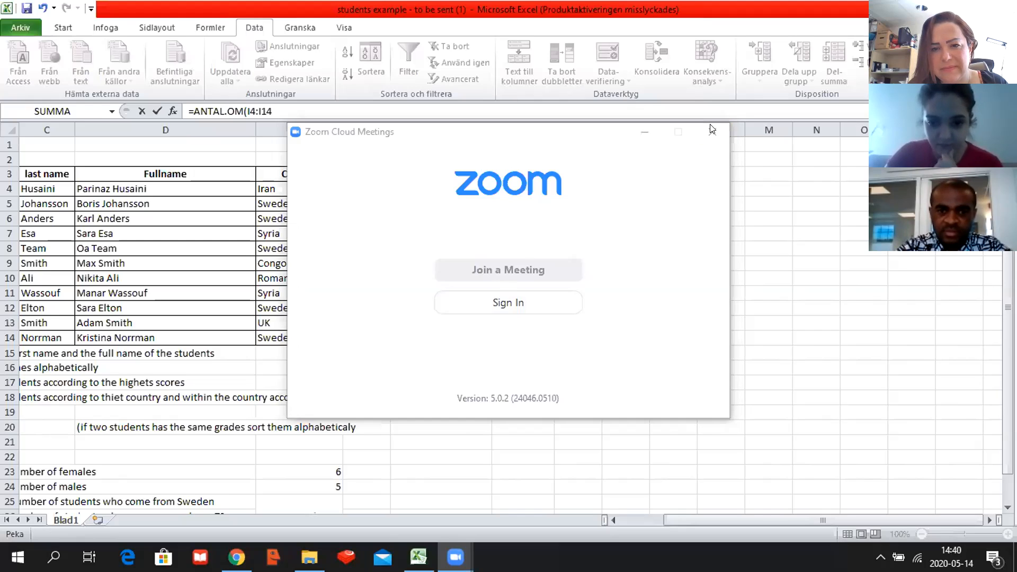
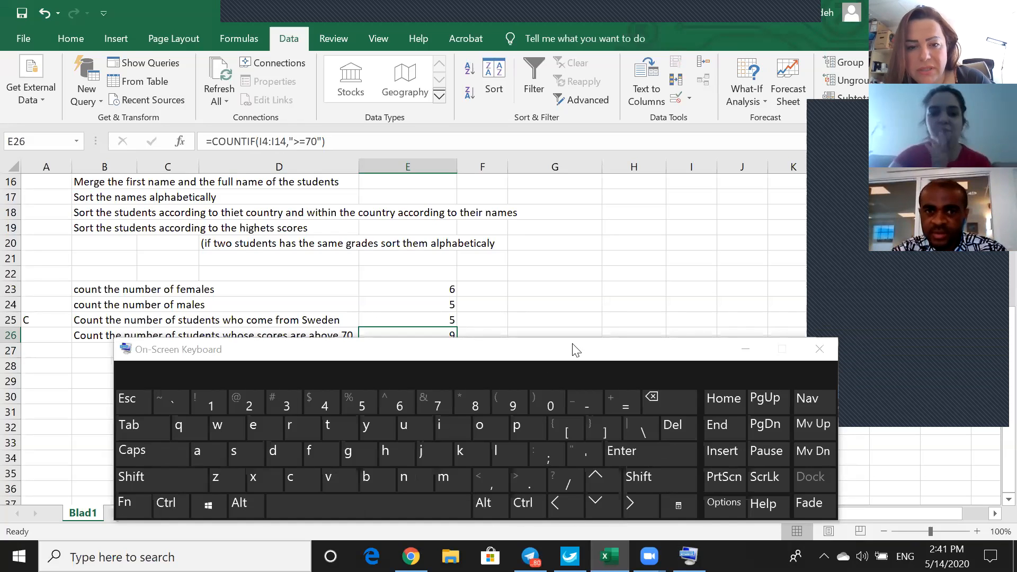
Move the on-screen keyboard away from row 26 to uncover the count results, and select the empty cell I21.
drag(570, 356, 580, 429)
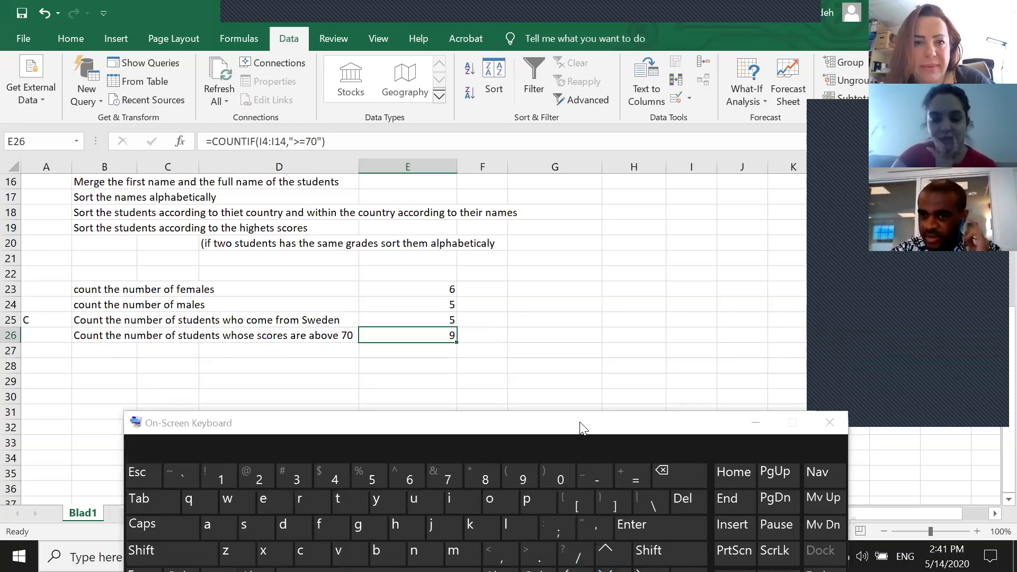
click(698, 257)
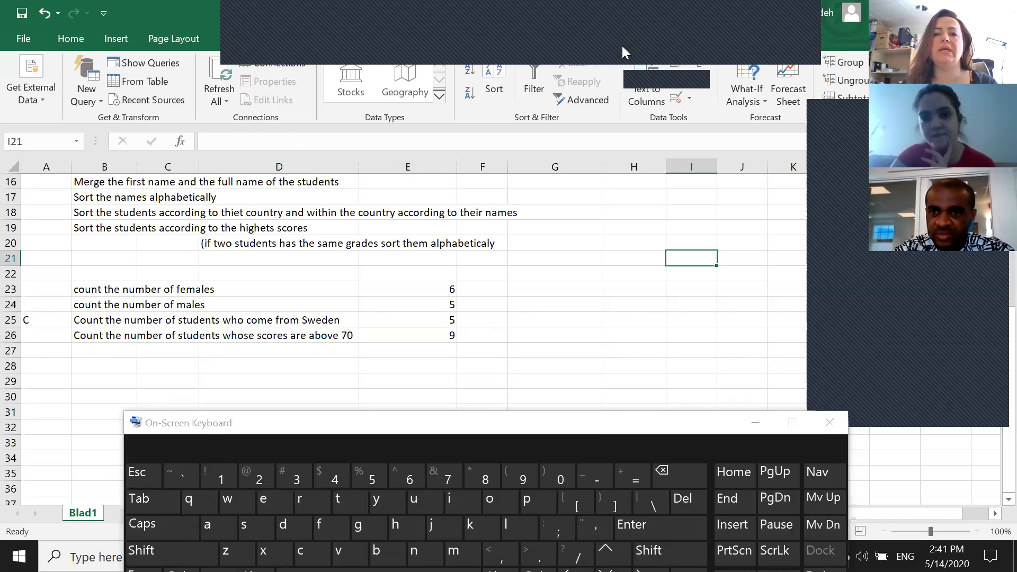
click(622, 45)
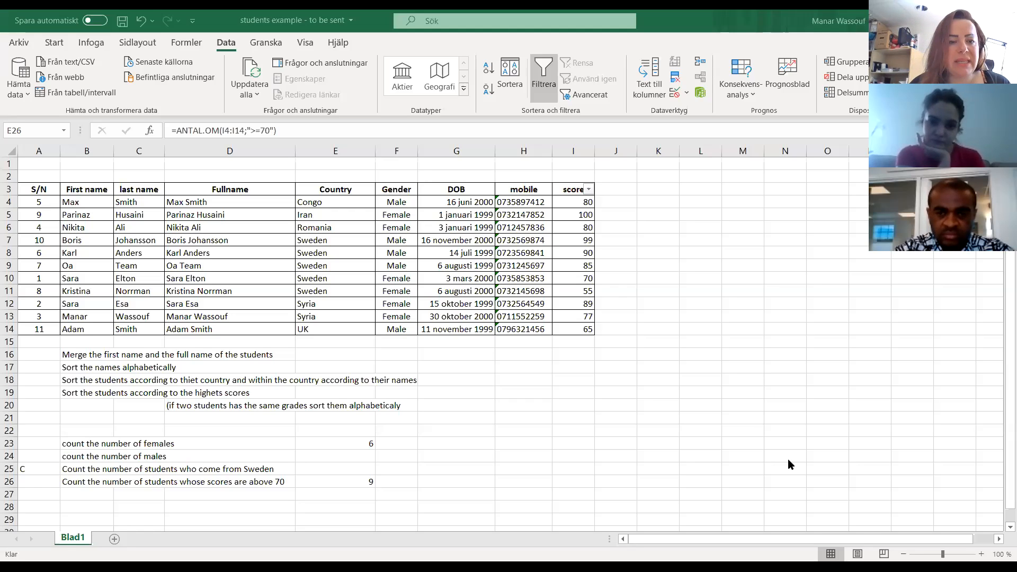
Examine the task instructions in B16 and B17 and the student scores in I4 and I6.
click(69, 353)
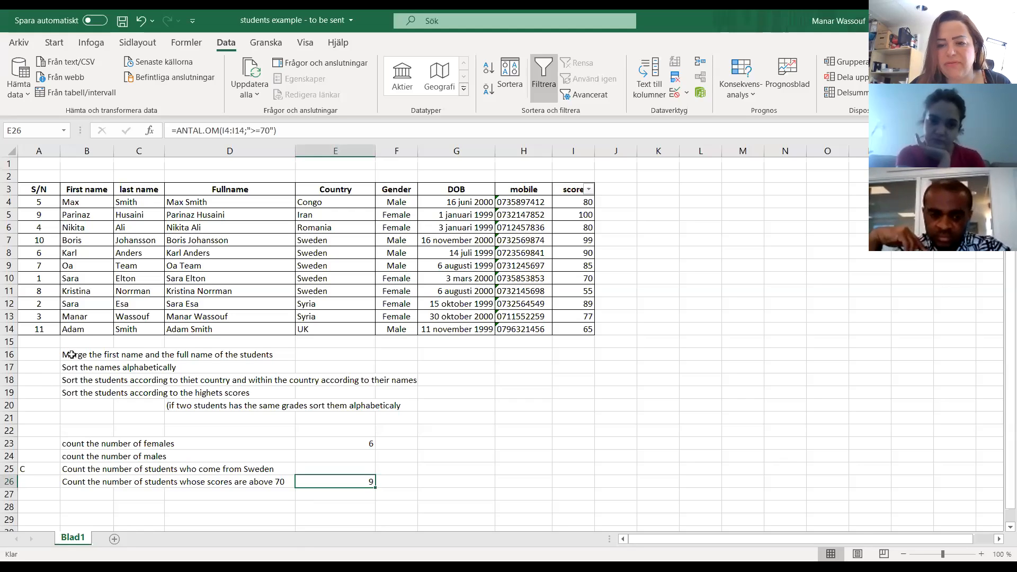
click(71, 353)
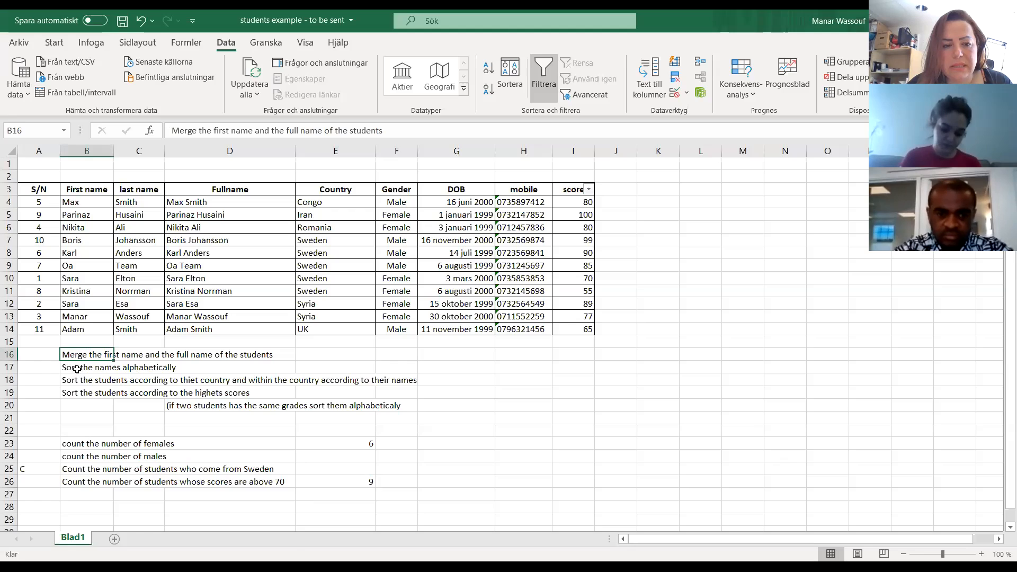
click(95, 369)
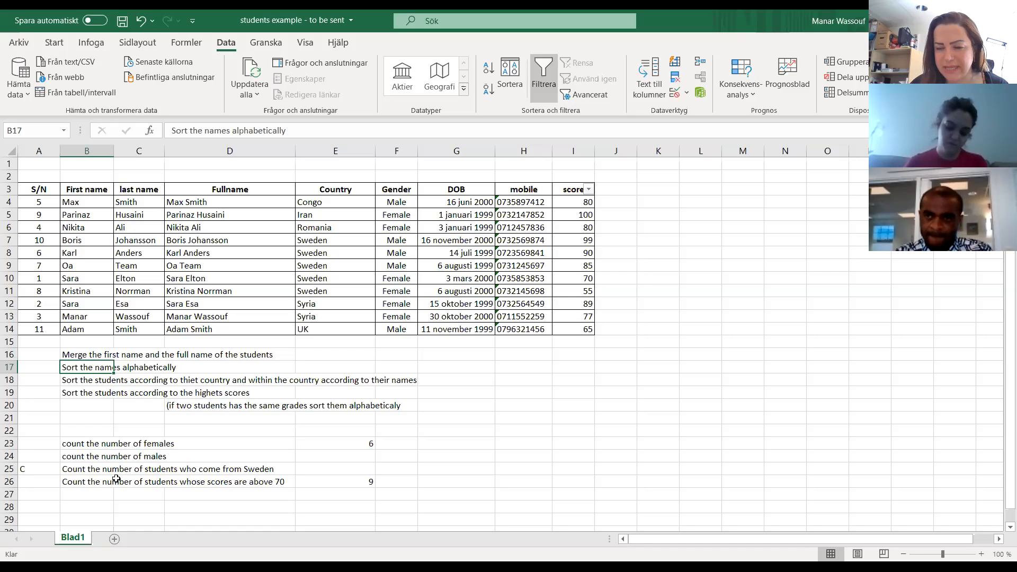
click(575, 205)
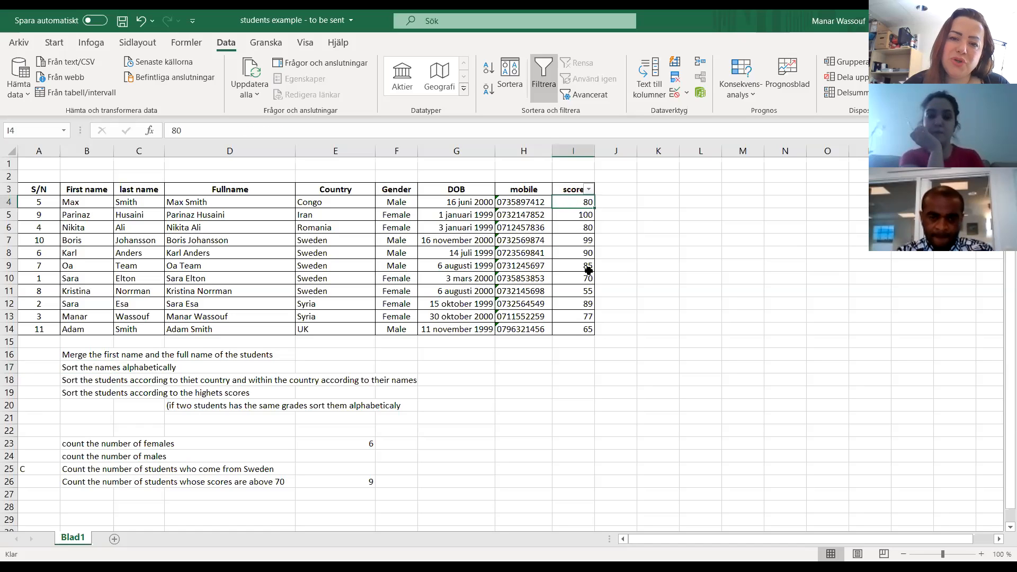
click(579, 224)
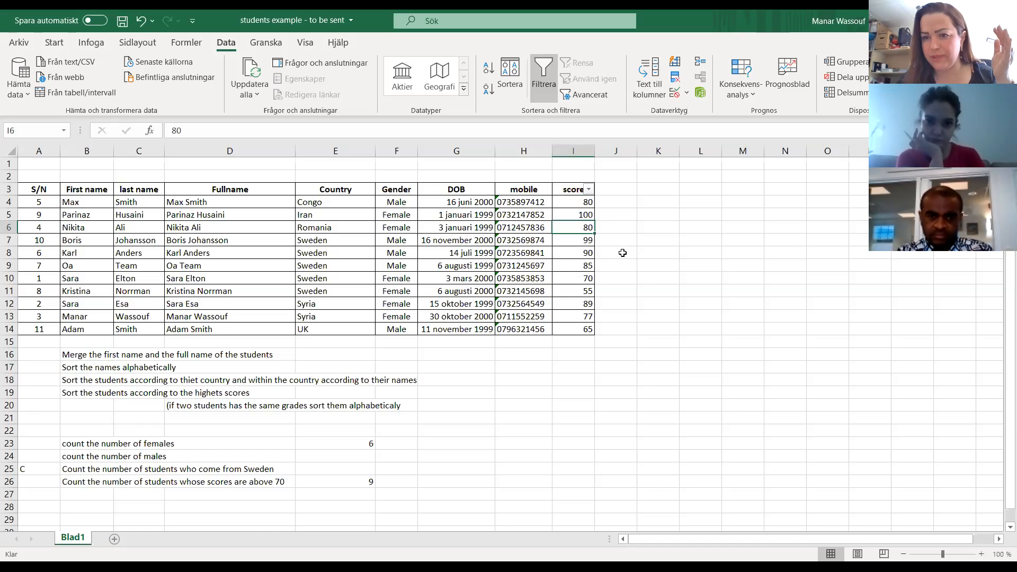
Set the score in I9 to 110.
click(584, 265)
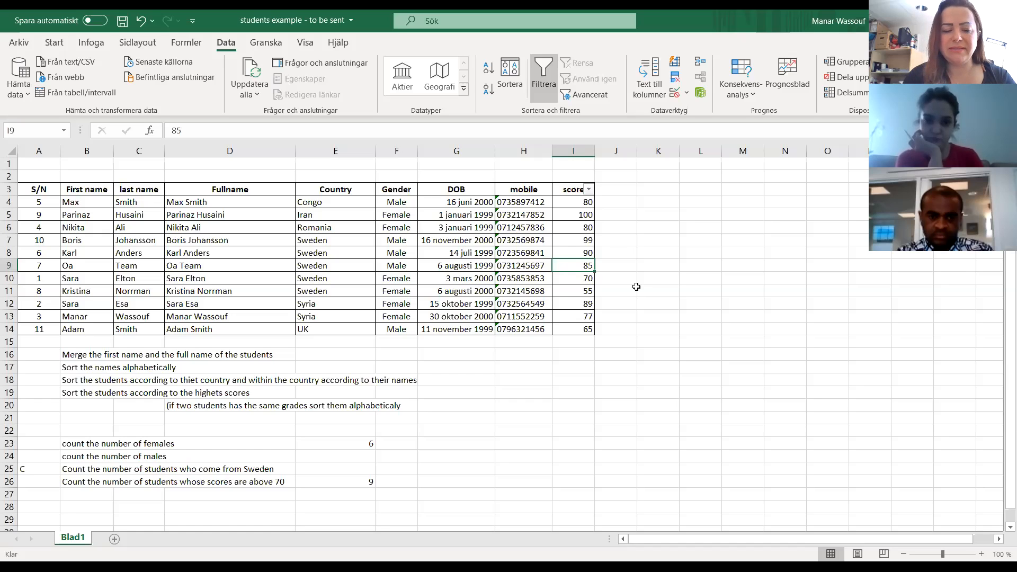
text(110)
key(Return)
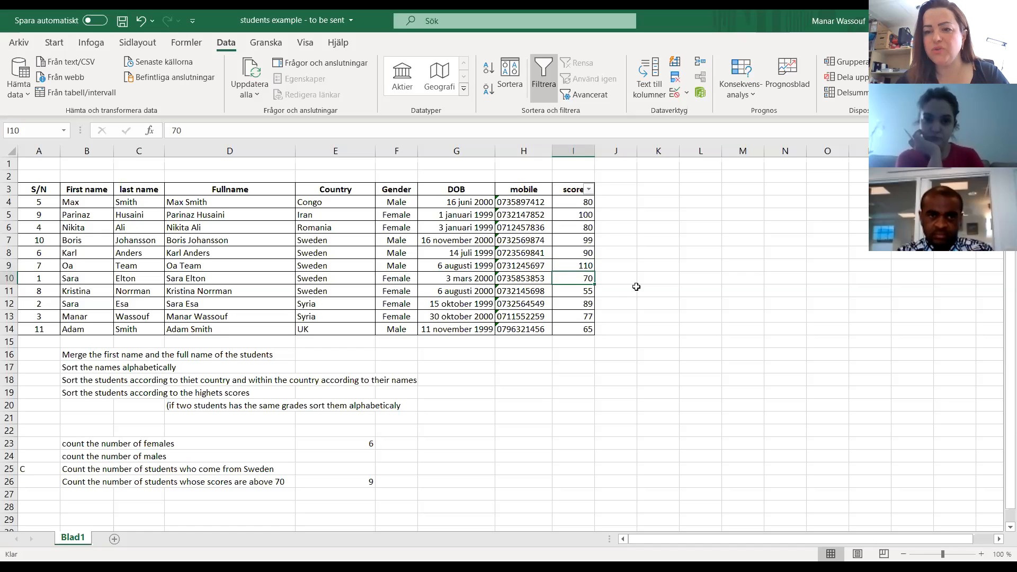
key(Up)
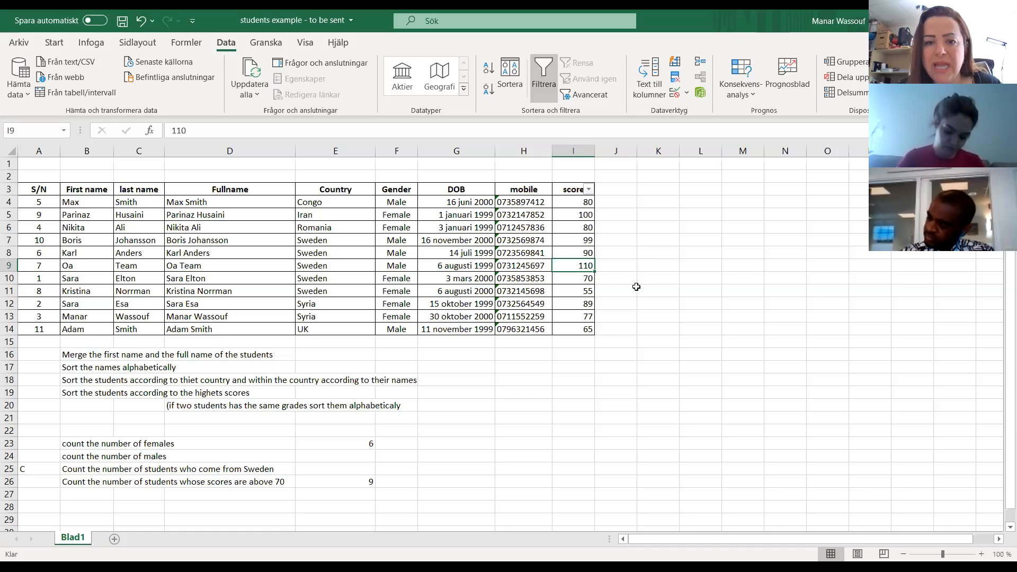
click(522, 288)
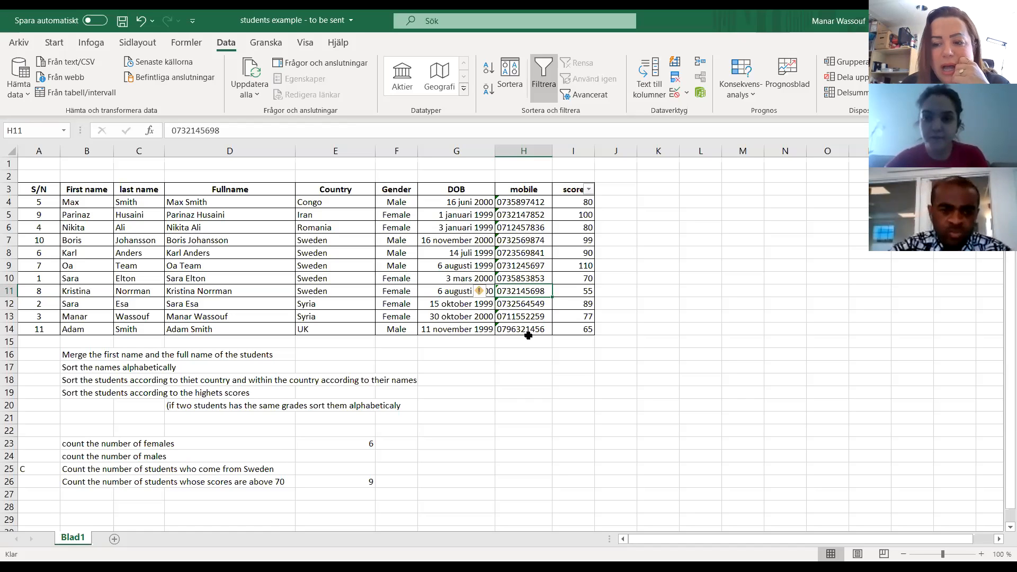
click(438, 431)
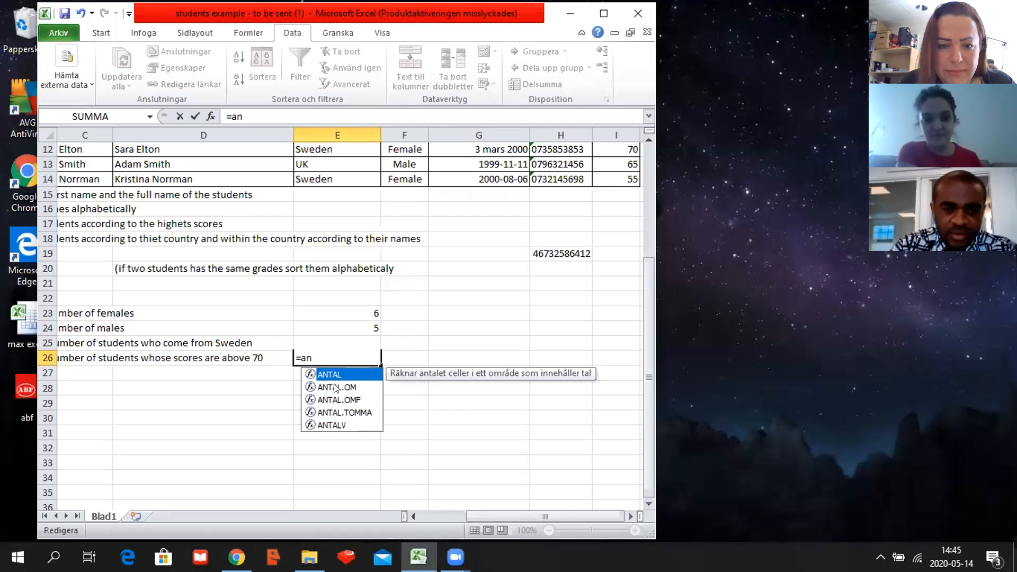
Complete the started function in E26 as ANTAL.OM and give it the score cells I4:I14 as range.
click(334, 387)
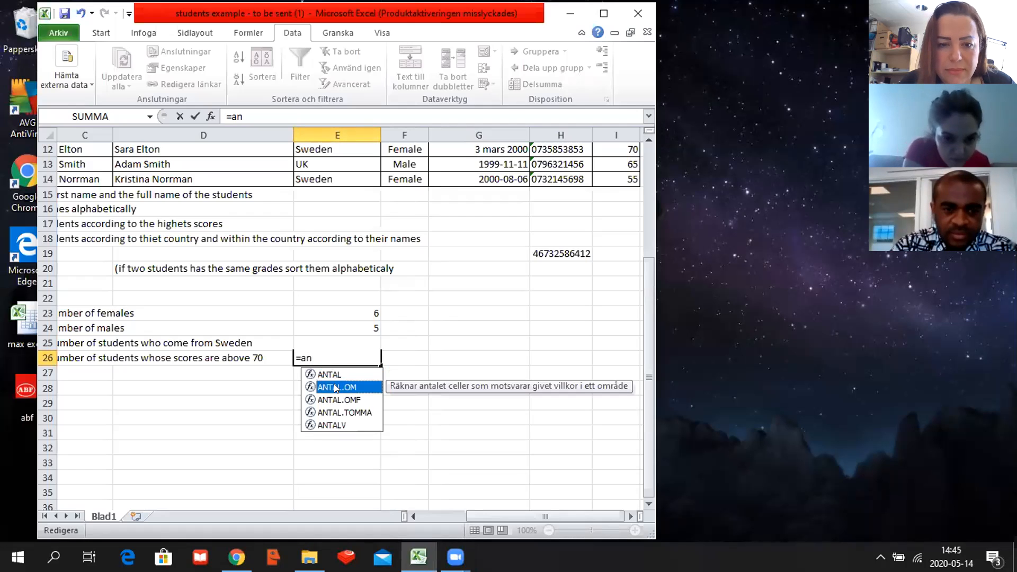
double_click(335, 386)
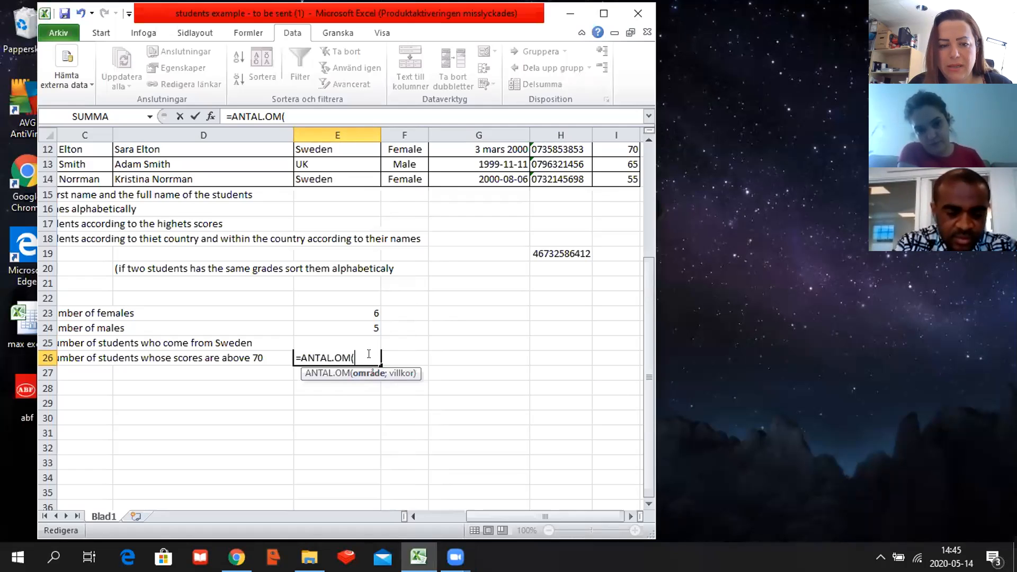
text(")
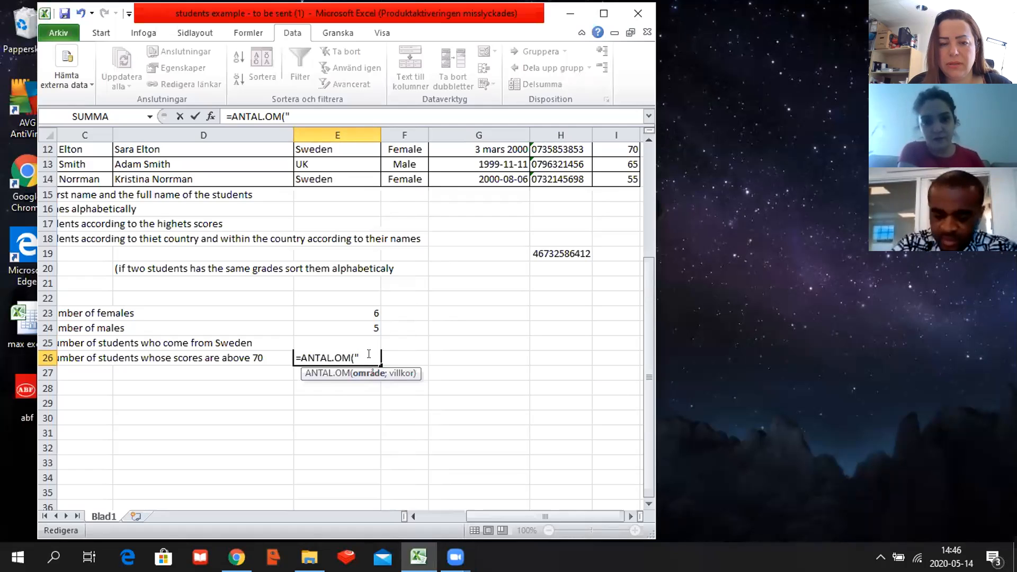
key(BackSpace)
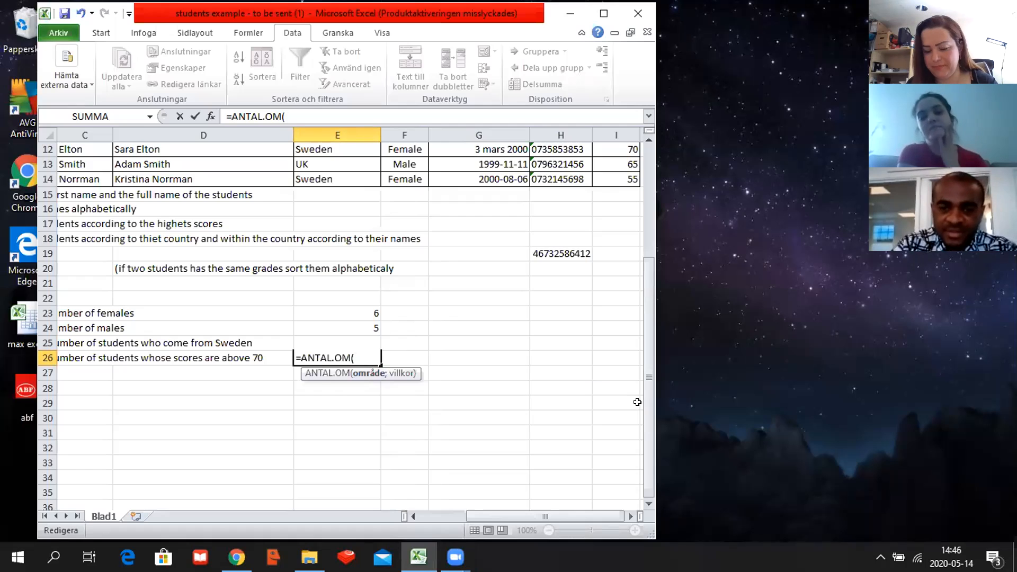
drag(648, 406, 657, 268)
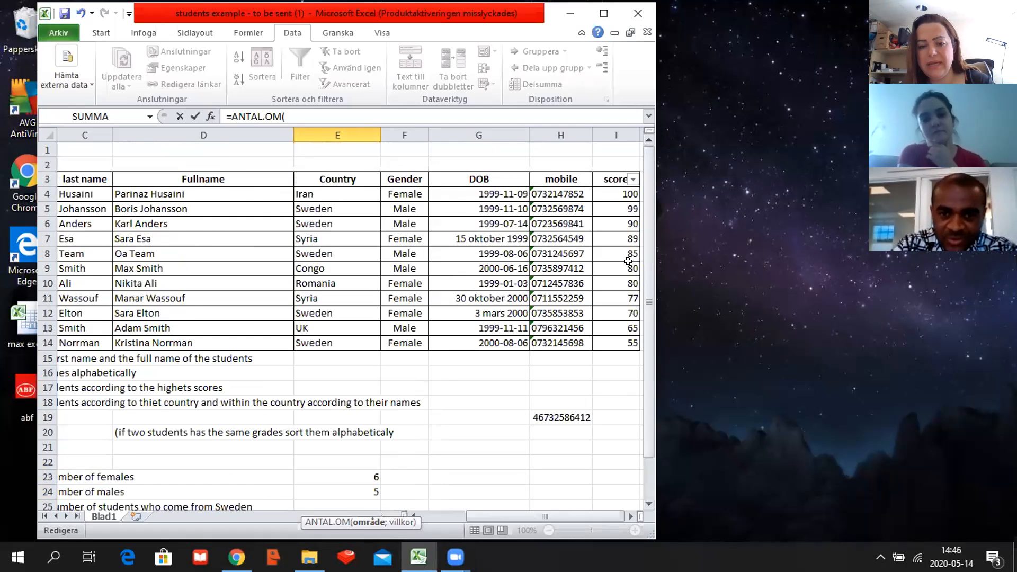
drag(624, 194, 610, 338)
scroll(541, 301, down, 2)
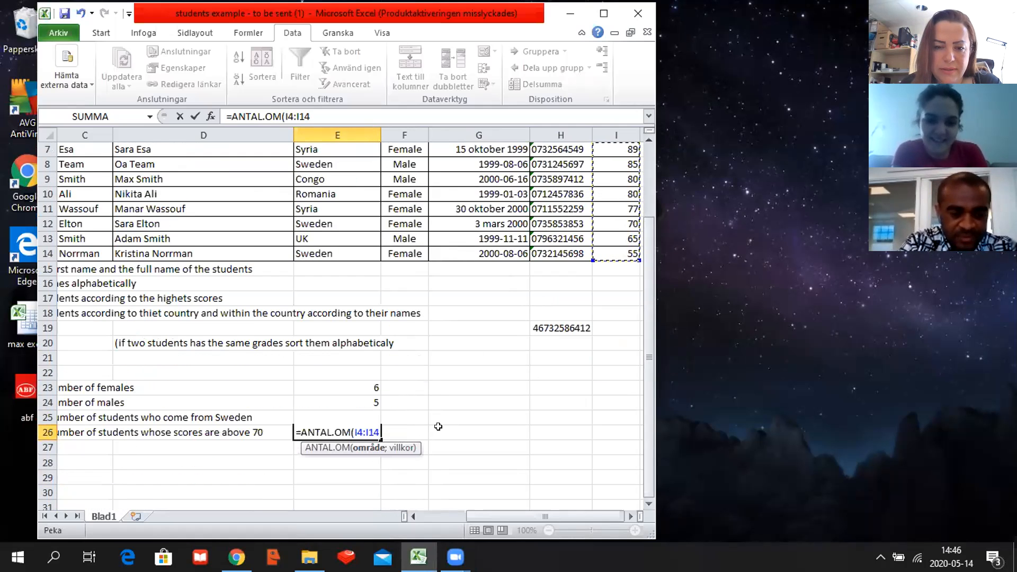
Add the semicolon separator after the range in E26 and begin the criterion with a quotation mark.
text(")
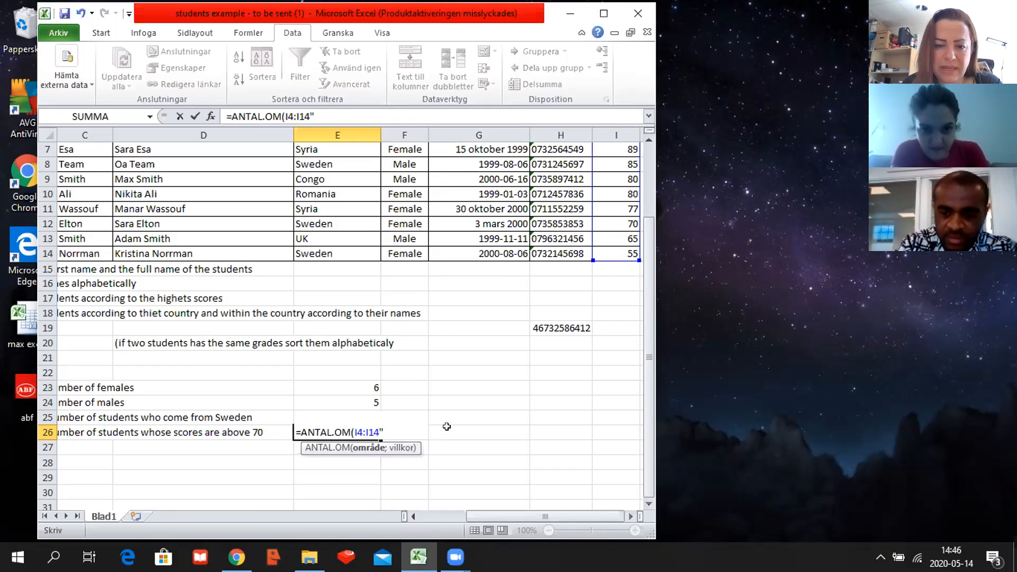
key(BackSpace)
text(;)
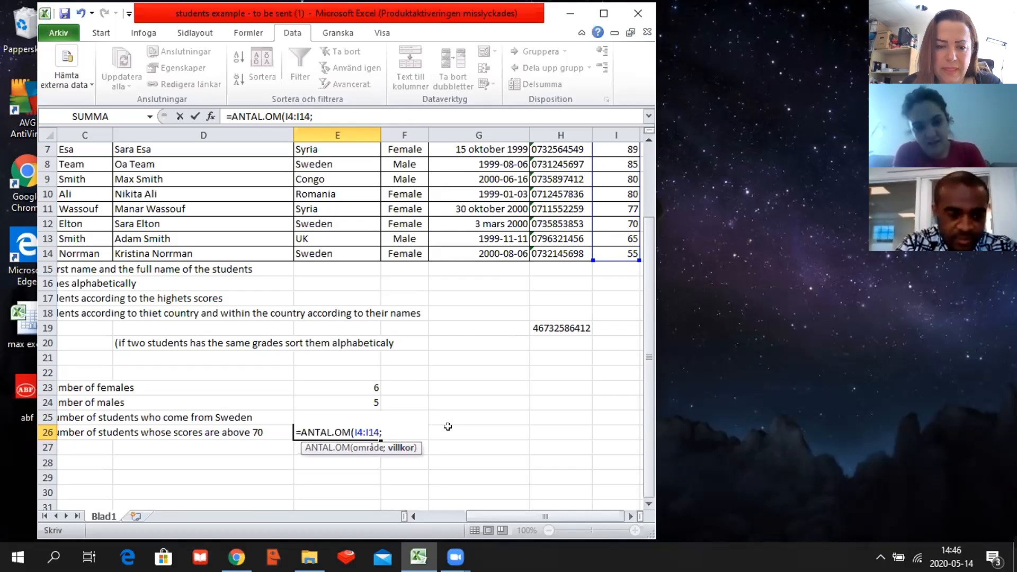
text(")
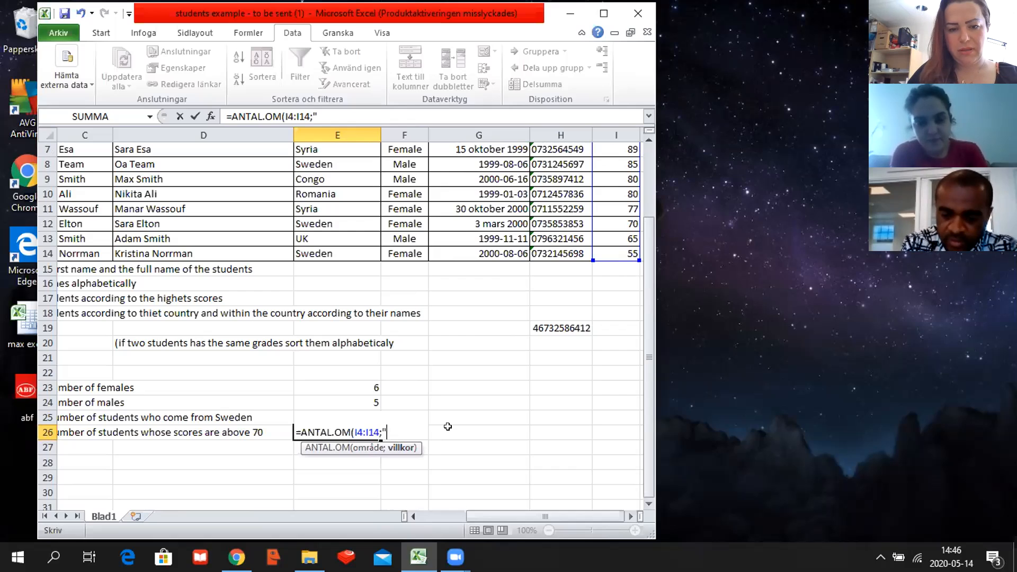
key(Return)
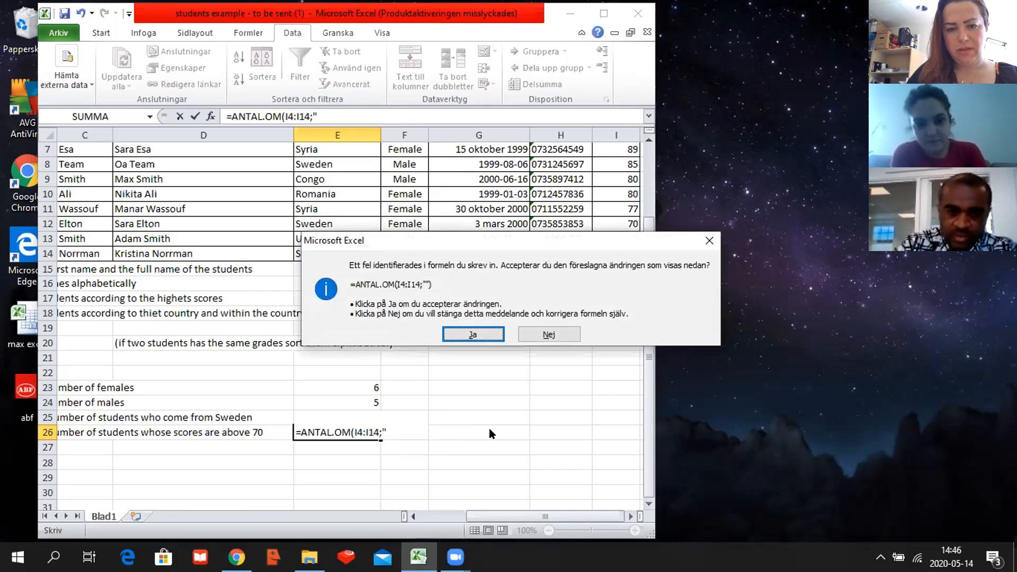
click(708, 242)
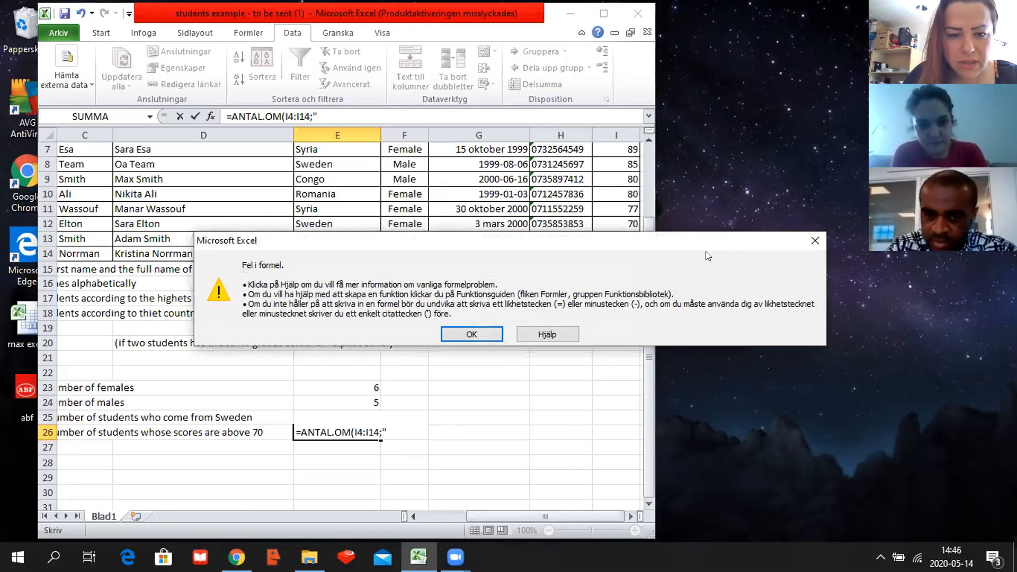
click(471, 334)
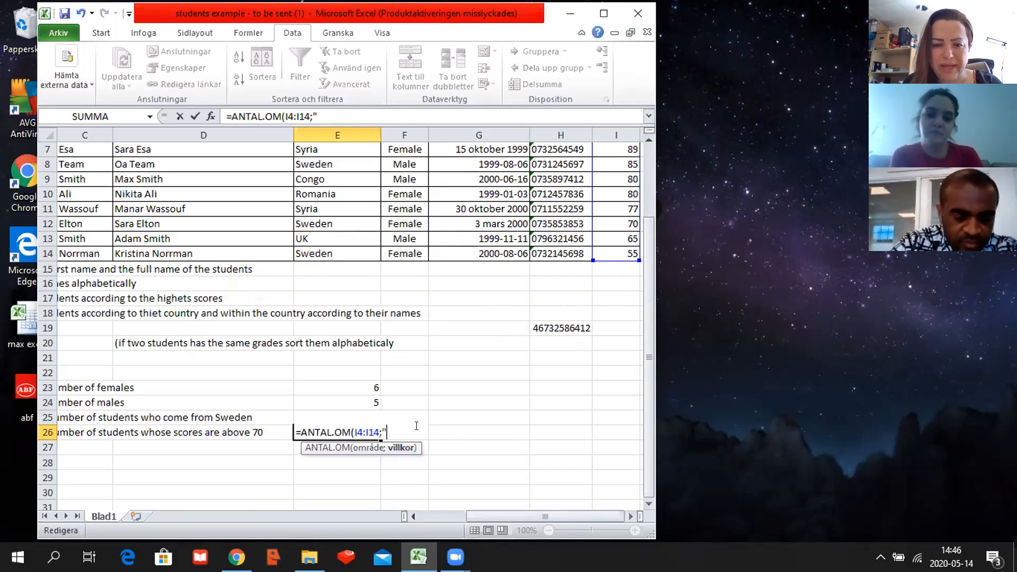
Enter >=70 as the quoted criterion of the ANTAL.OM formula in E26 and complete the formula.
text(>)
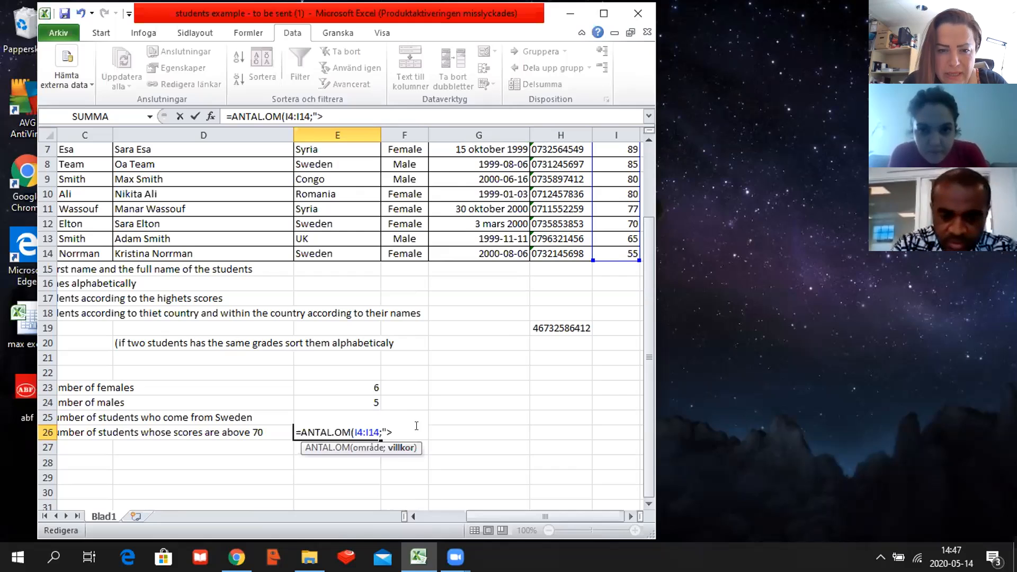
text(=)
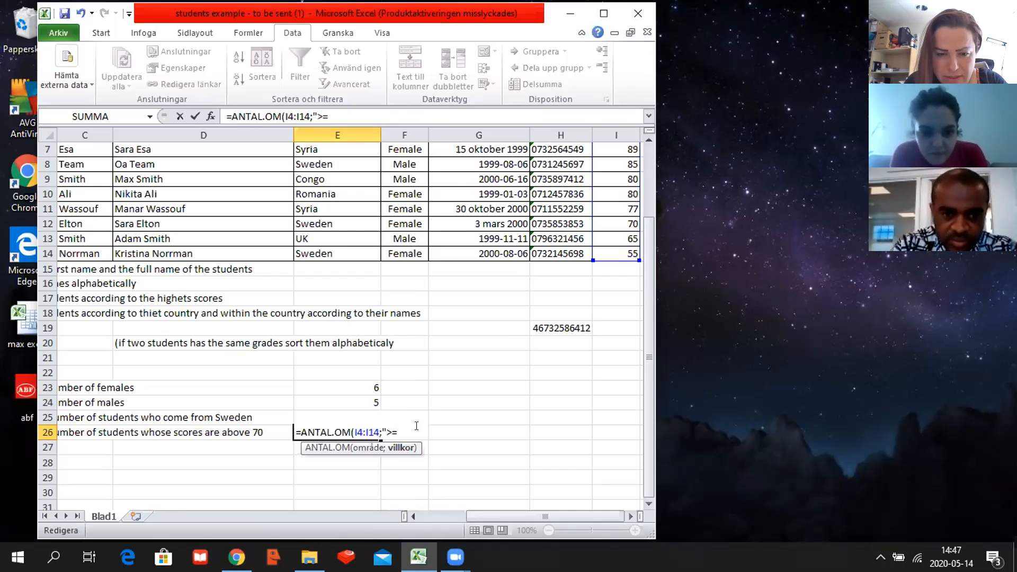
text(70)
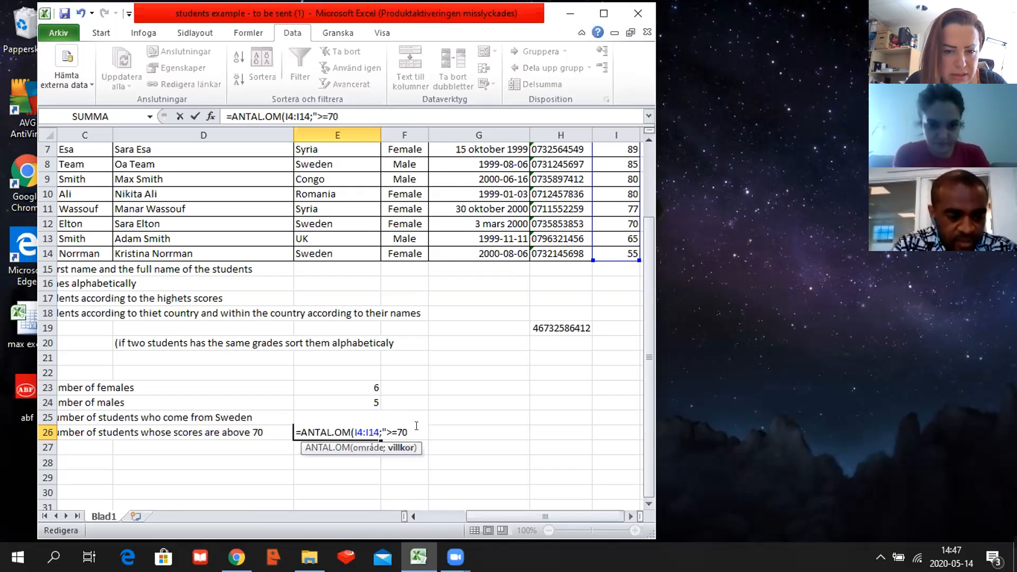
text(")
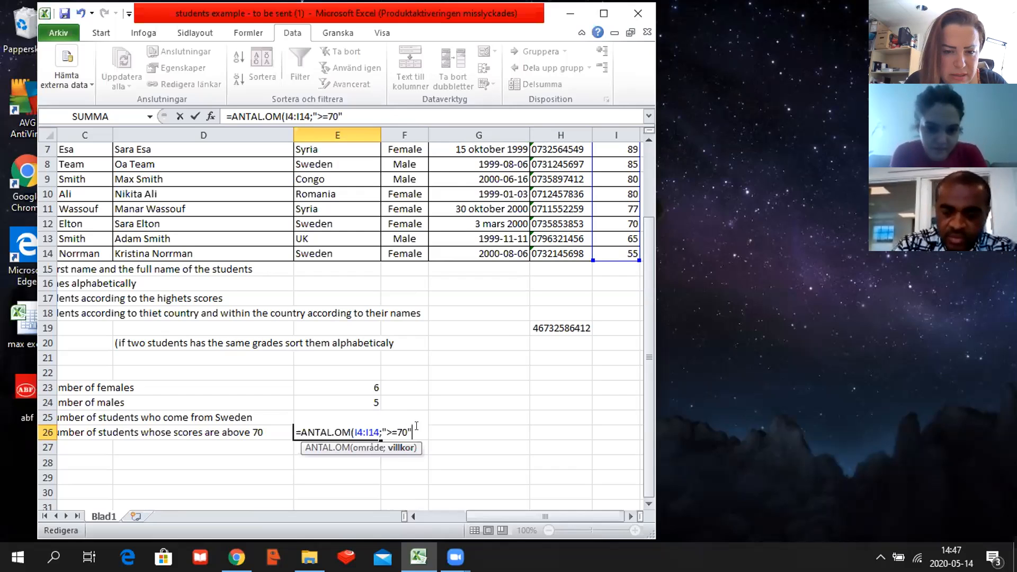
key(Return)
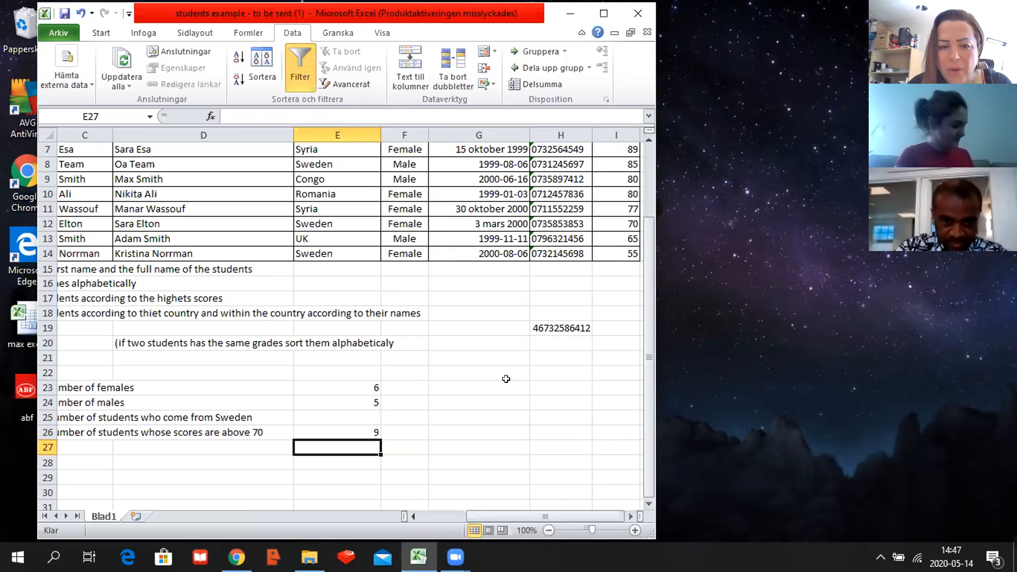
Try an ANTAL.OM formula in E25 with an empty range and "sweden" as the criterion.
double_click(338, 414)
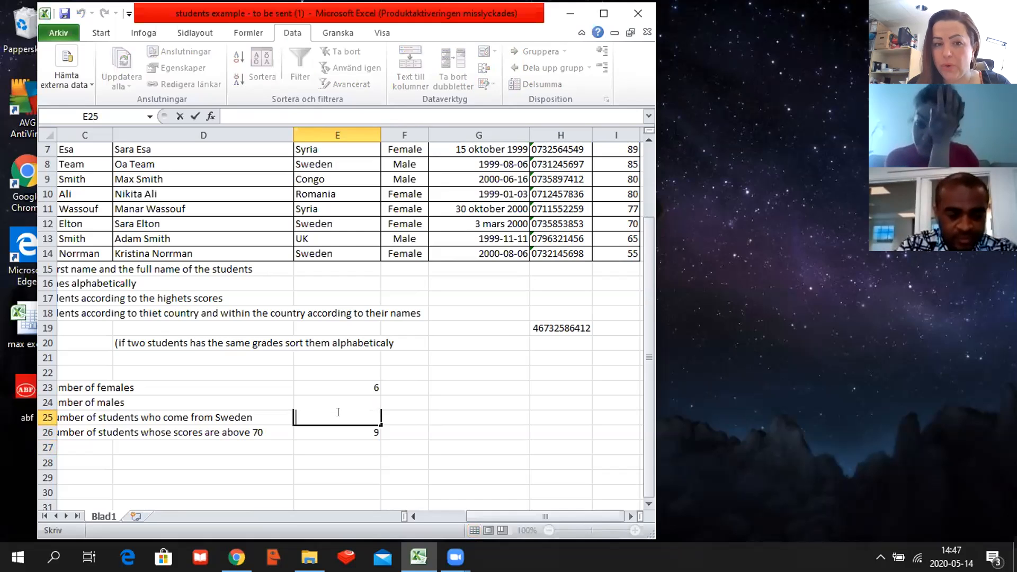
text(=)
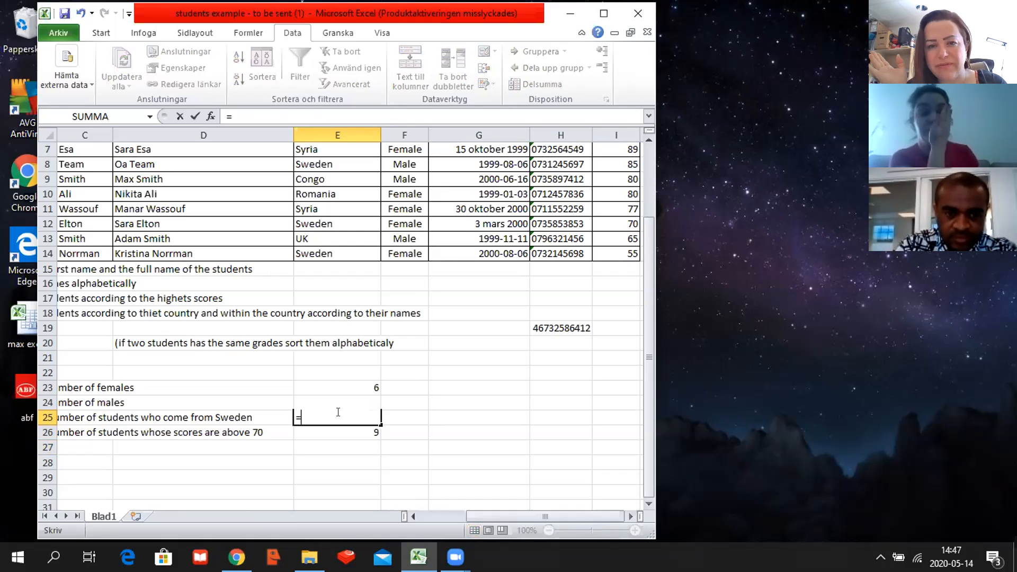
text(ant)
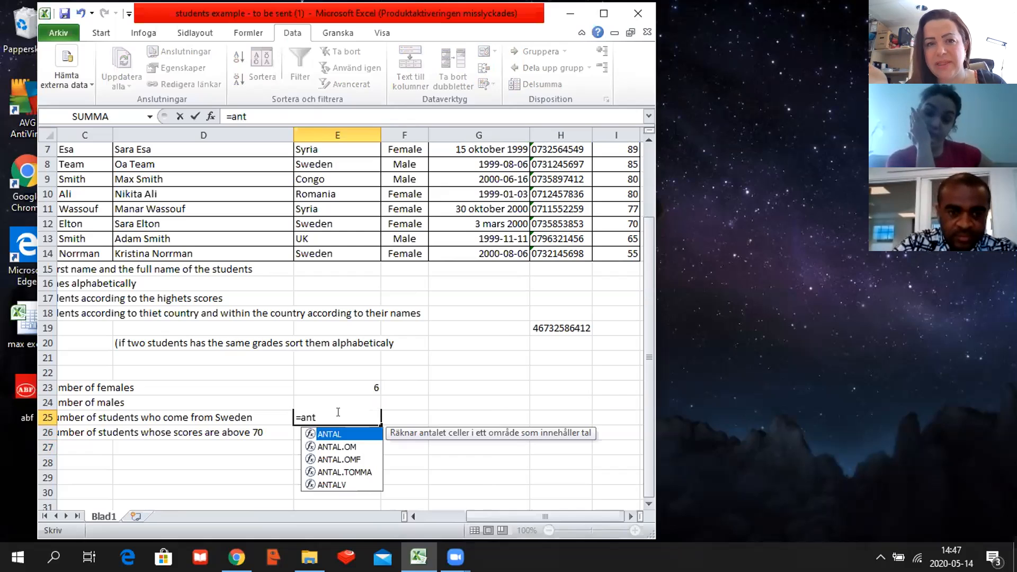
double_click(363, 446)
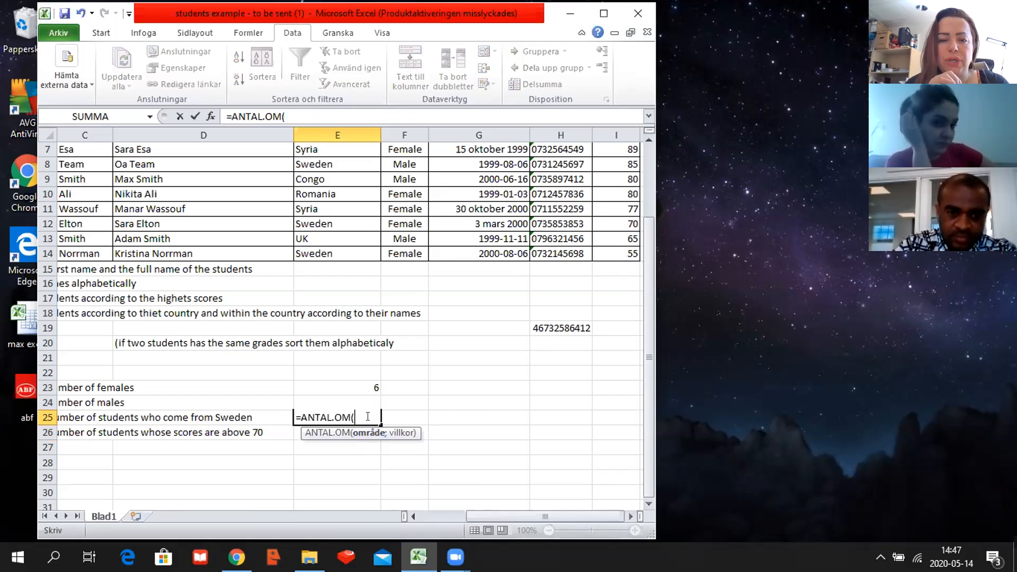
text(;)
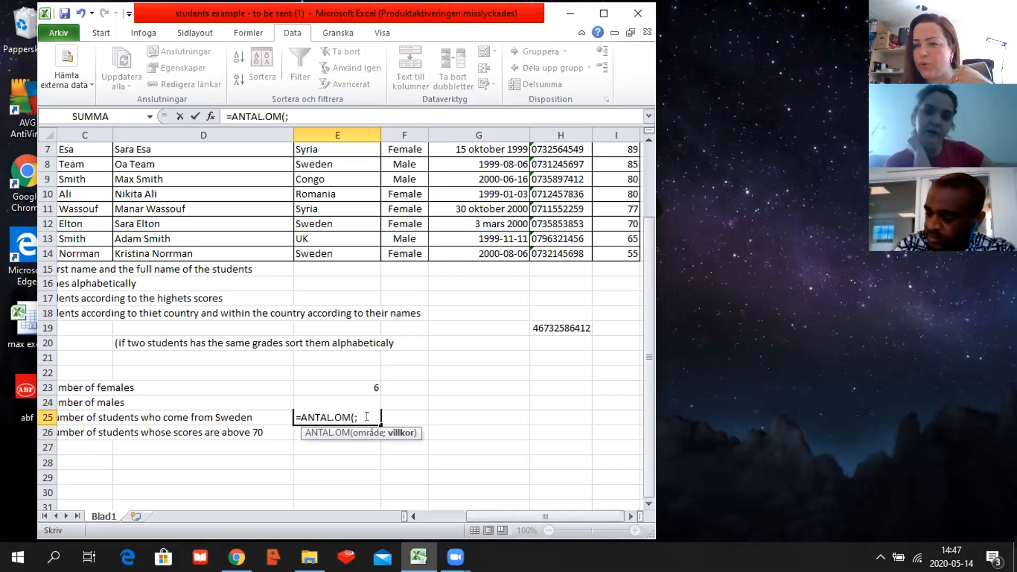
text(")
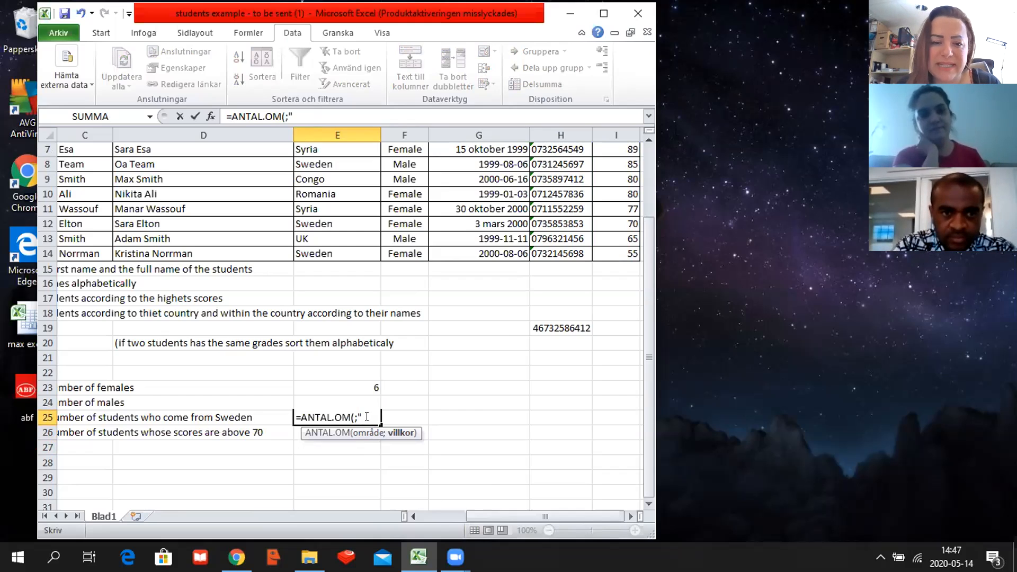
text(sw)
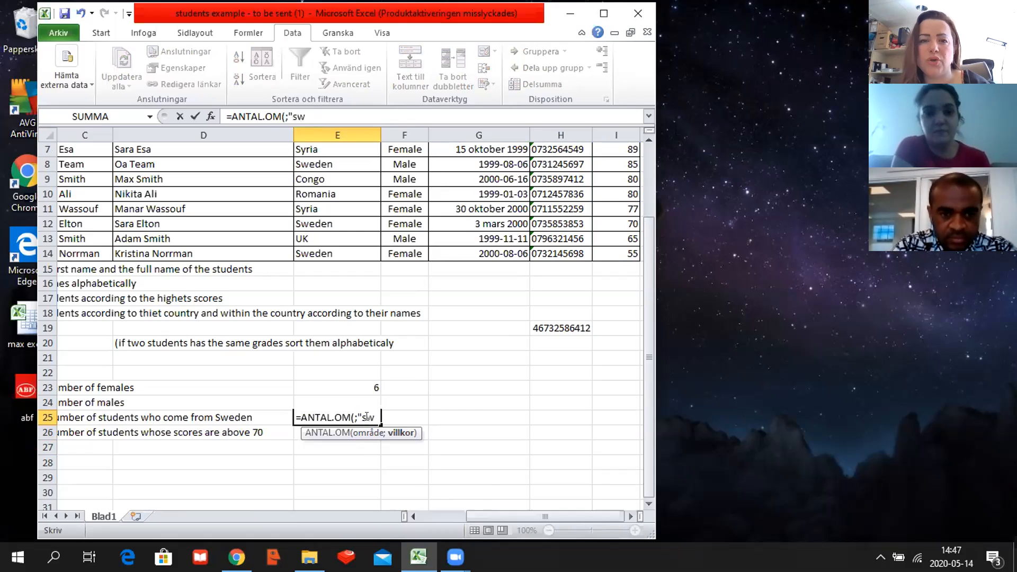
text(e)
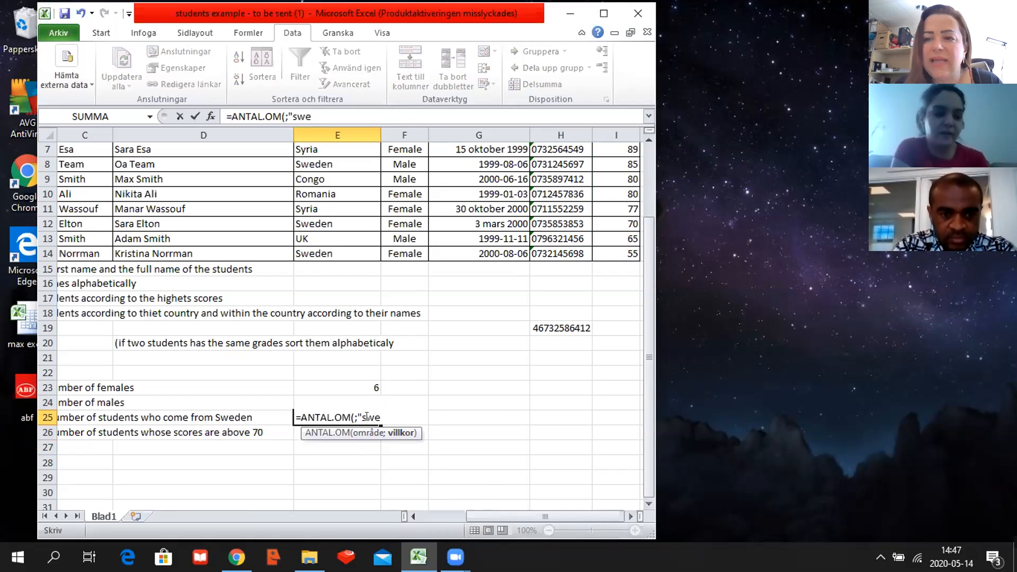
text(de)
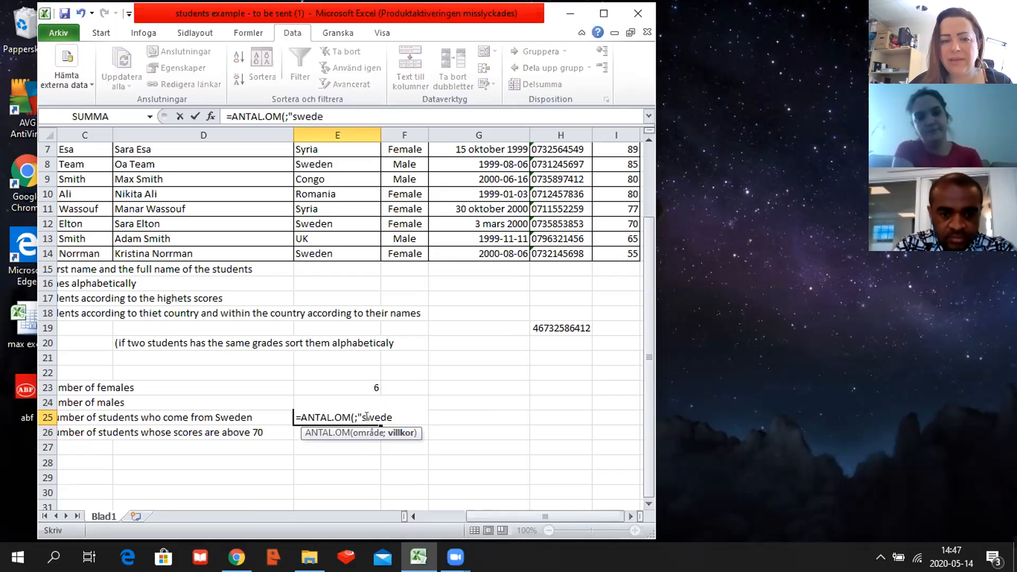
text(n")
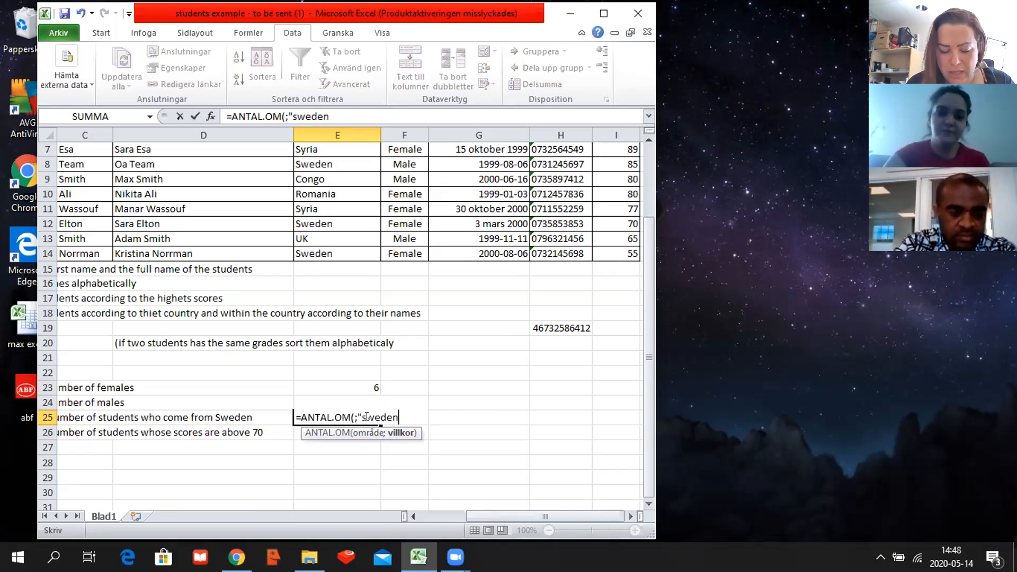
Try to confirm the E25 formula without a range, and erase everything after its equals sign.
key(Return)
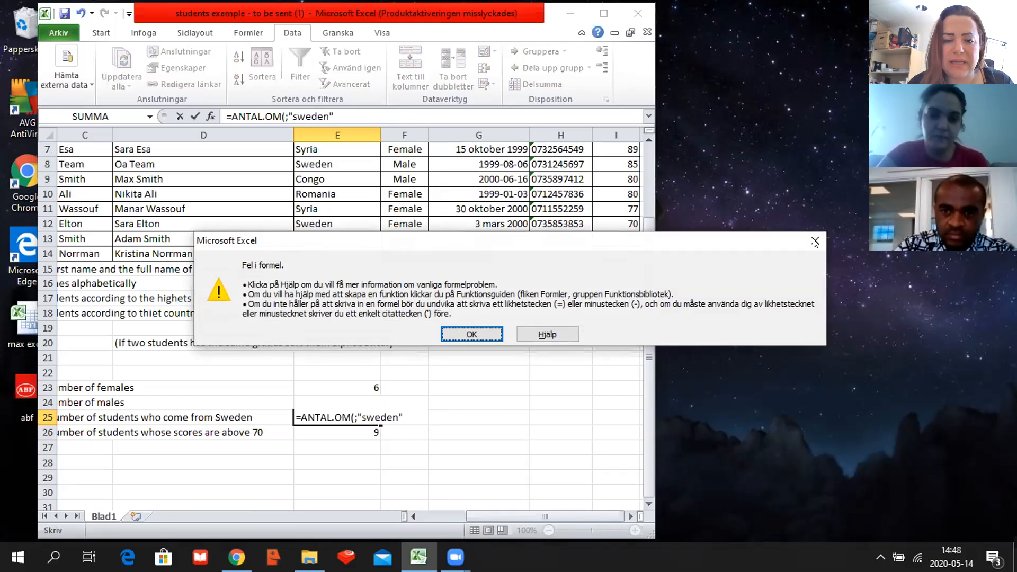
key(Return)
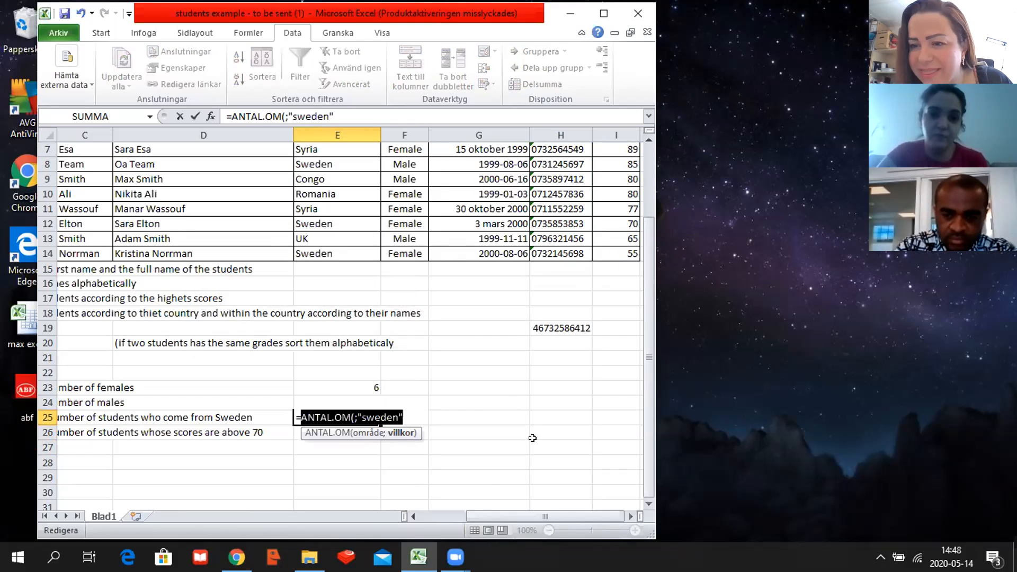
key(Return)
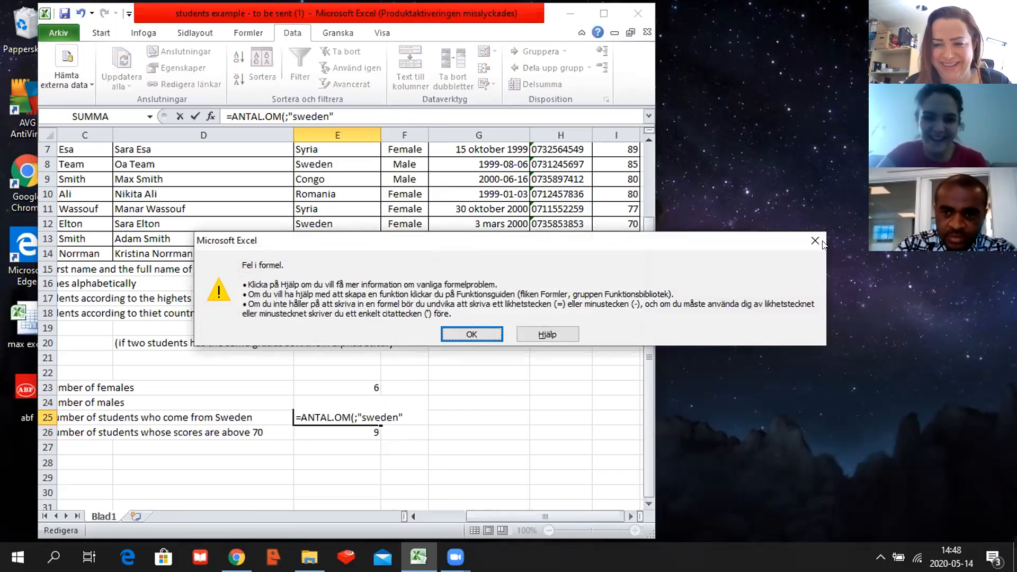
click(815, 241)
key(BackSpace)
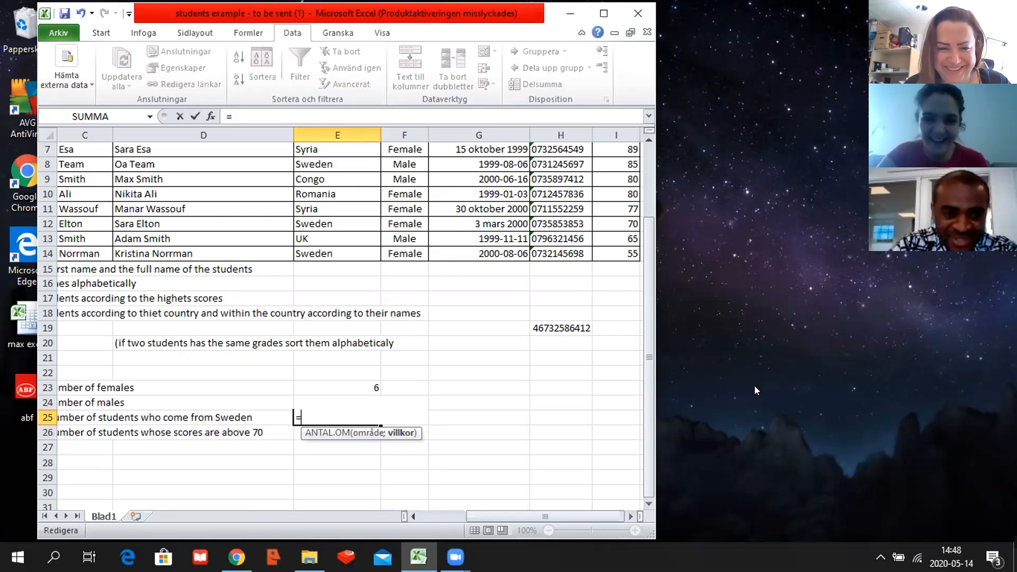
Complete the formula in E25 as ANTAL.OM with the country cells E4:E14 as range and "sweden" as the criterion.
text(ant)
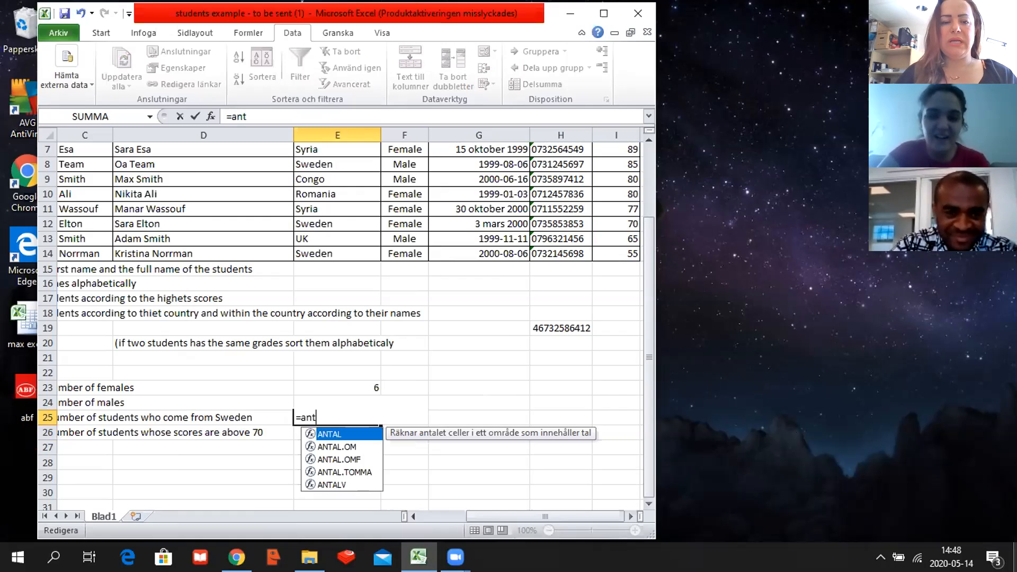
double_click(328, 445)
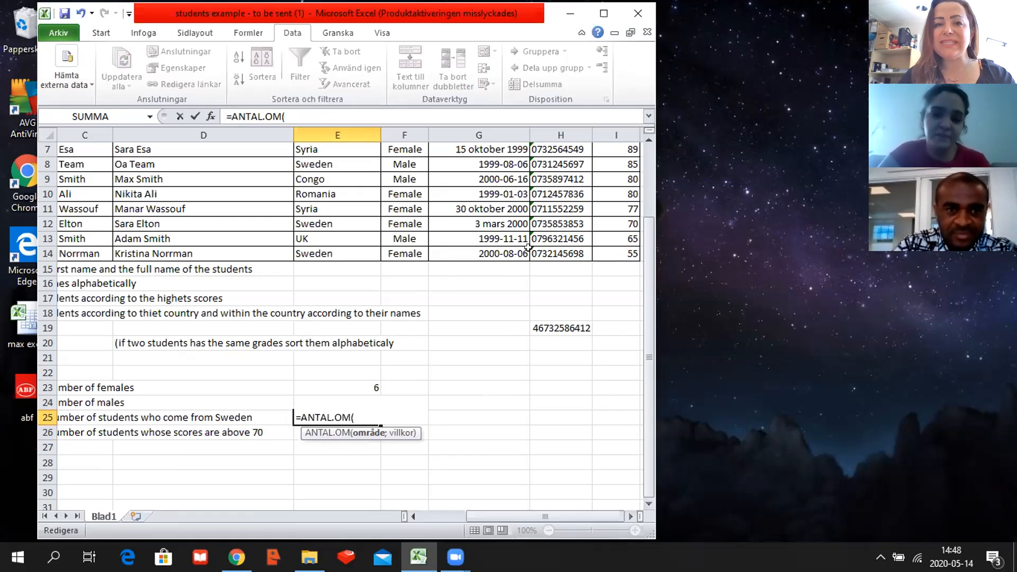
scroll(367, 243, up, 2)
drag(354, 194, 362, 349)
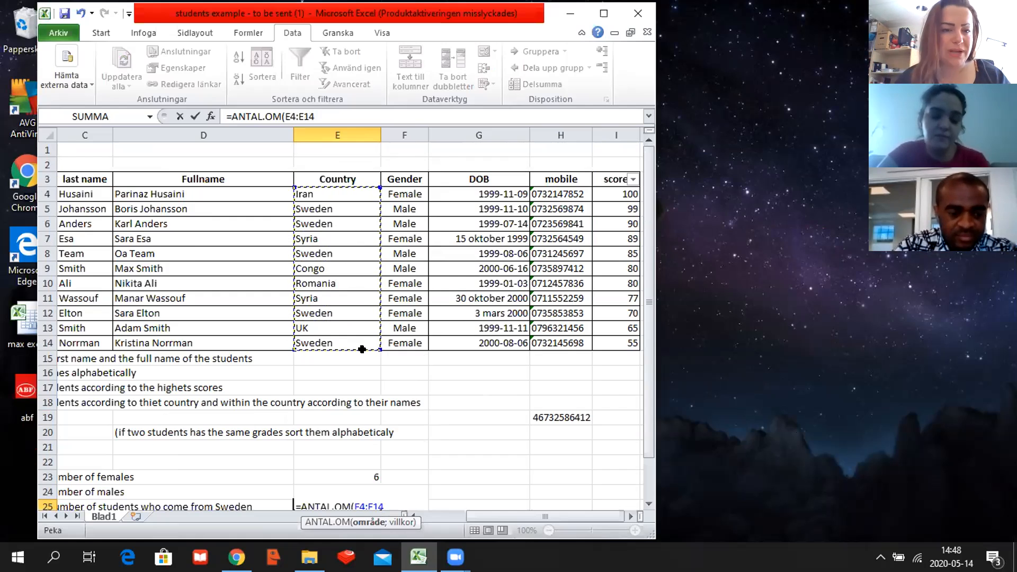
text(;)
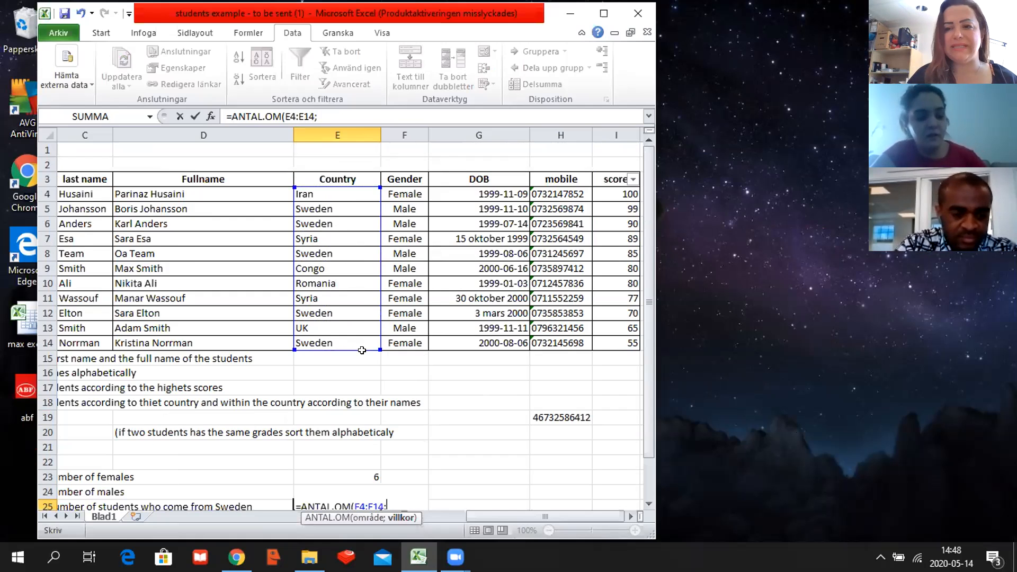
text("sweden)
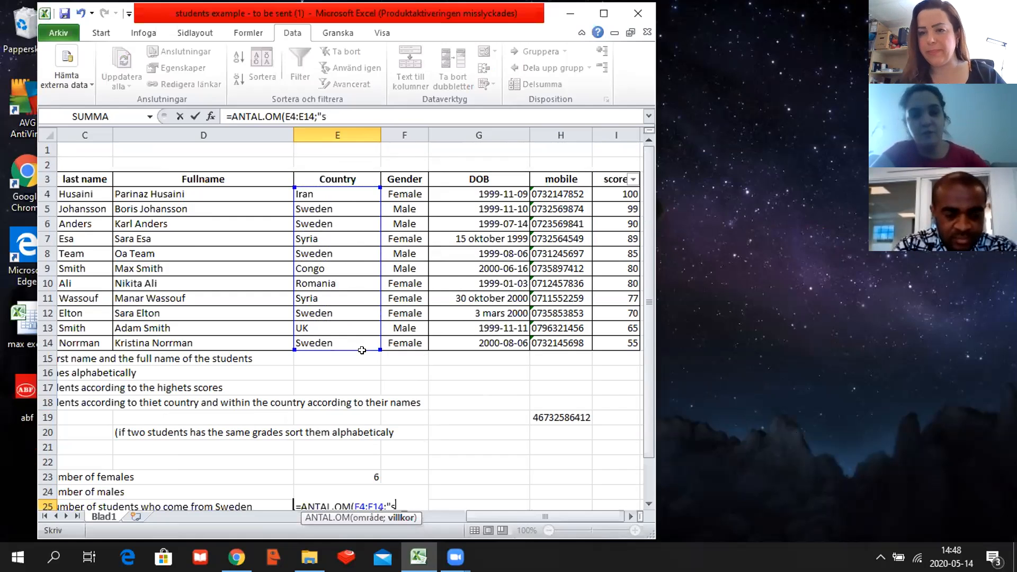
text("))
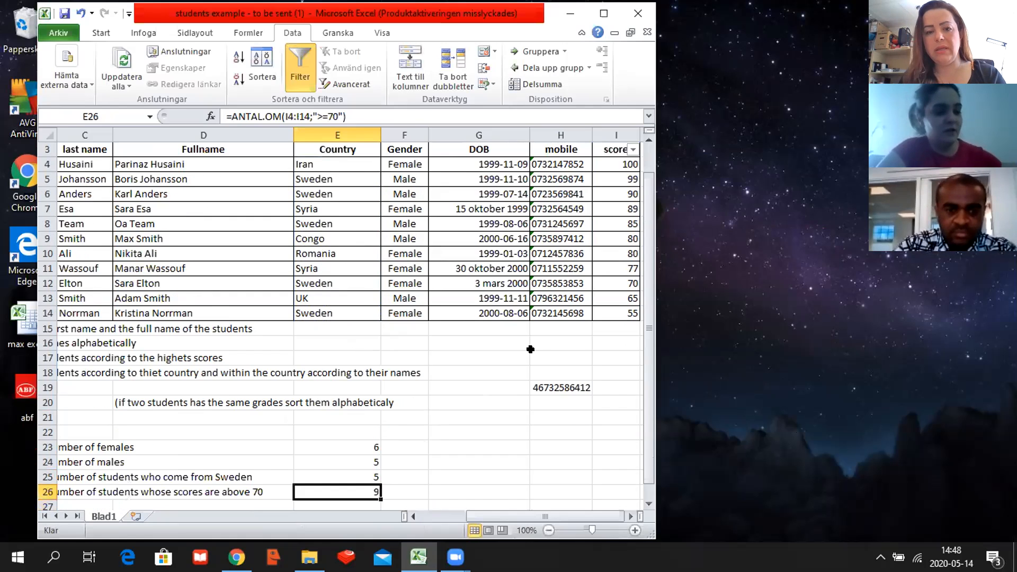
scroll(520, 415, down, 2)
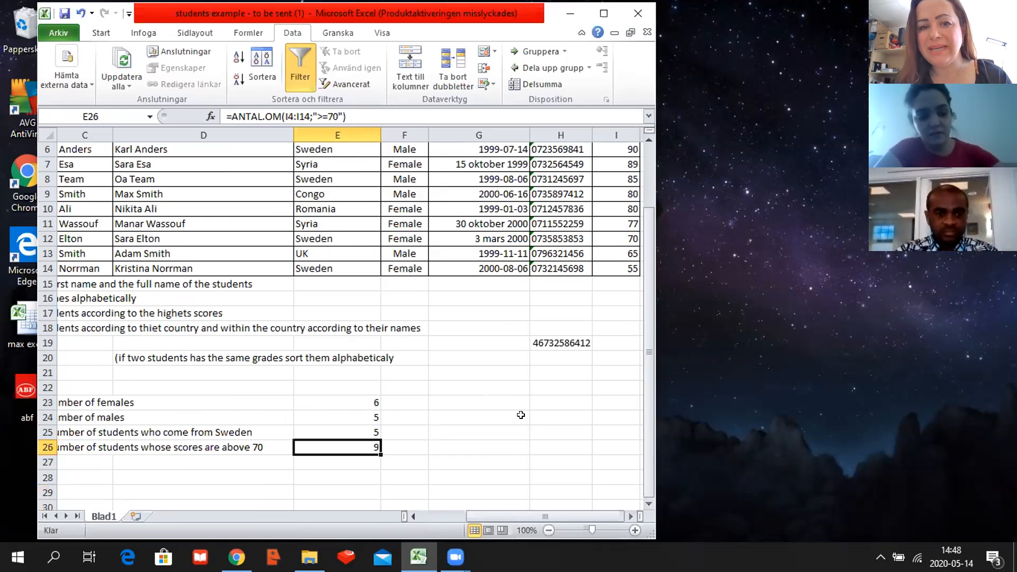
scroll(520, 415, up, 2)
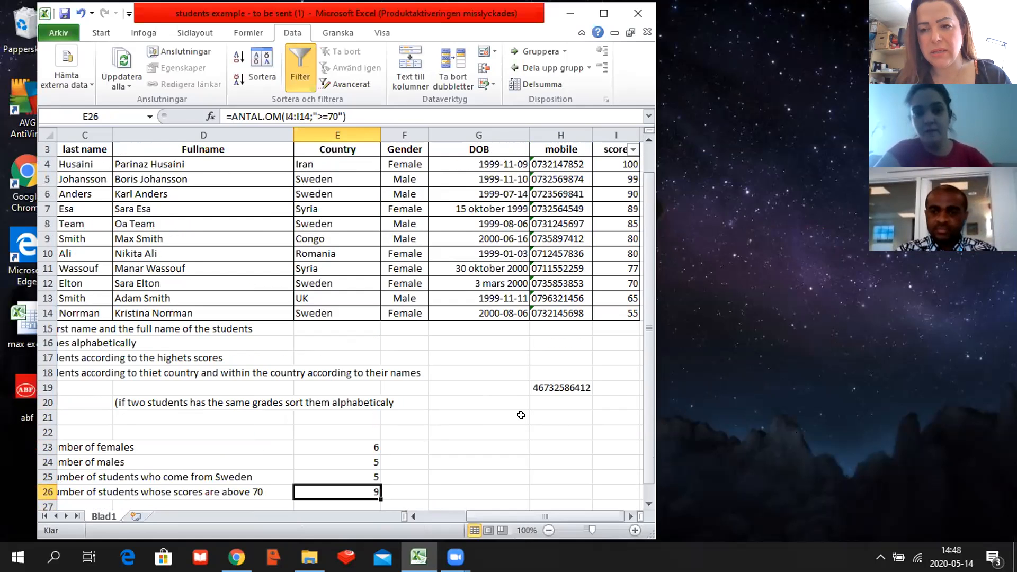
scroll(521, 415, down, 1)
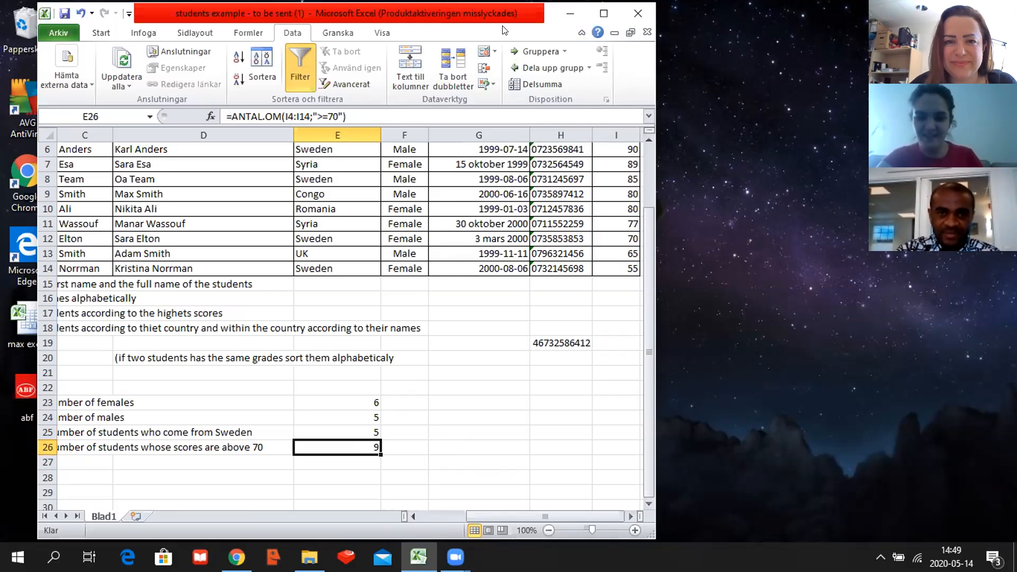
Open the workbook's file information and saving options.
click(53, 30)
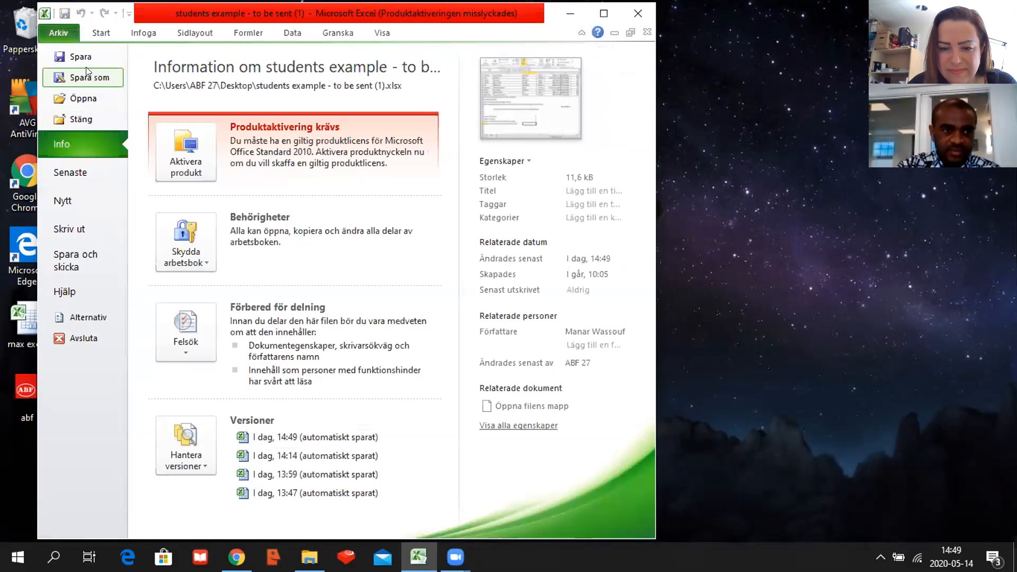